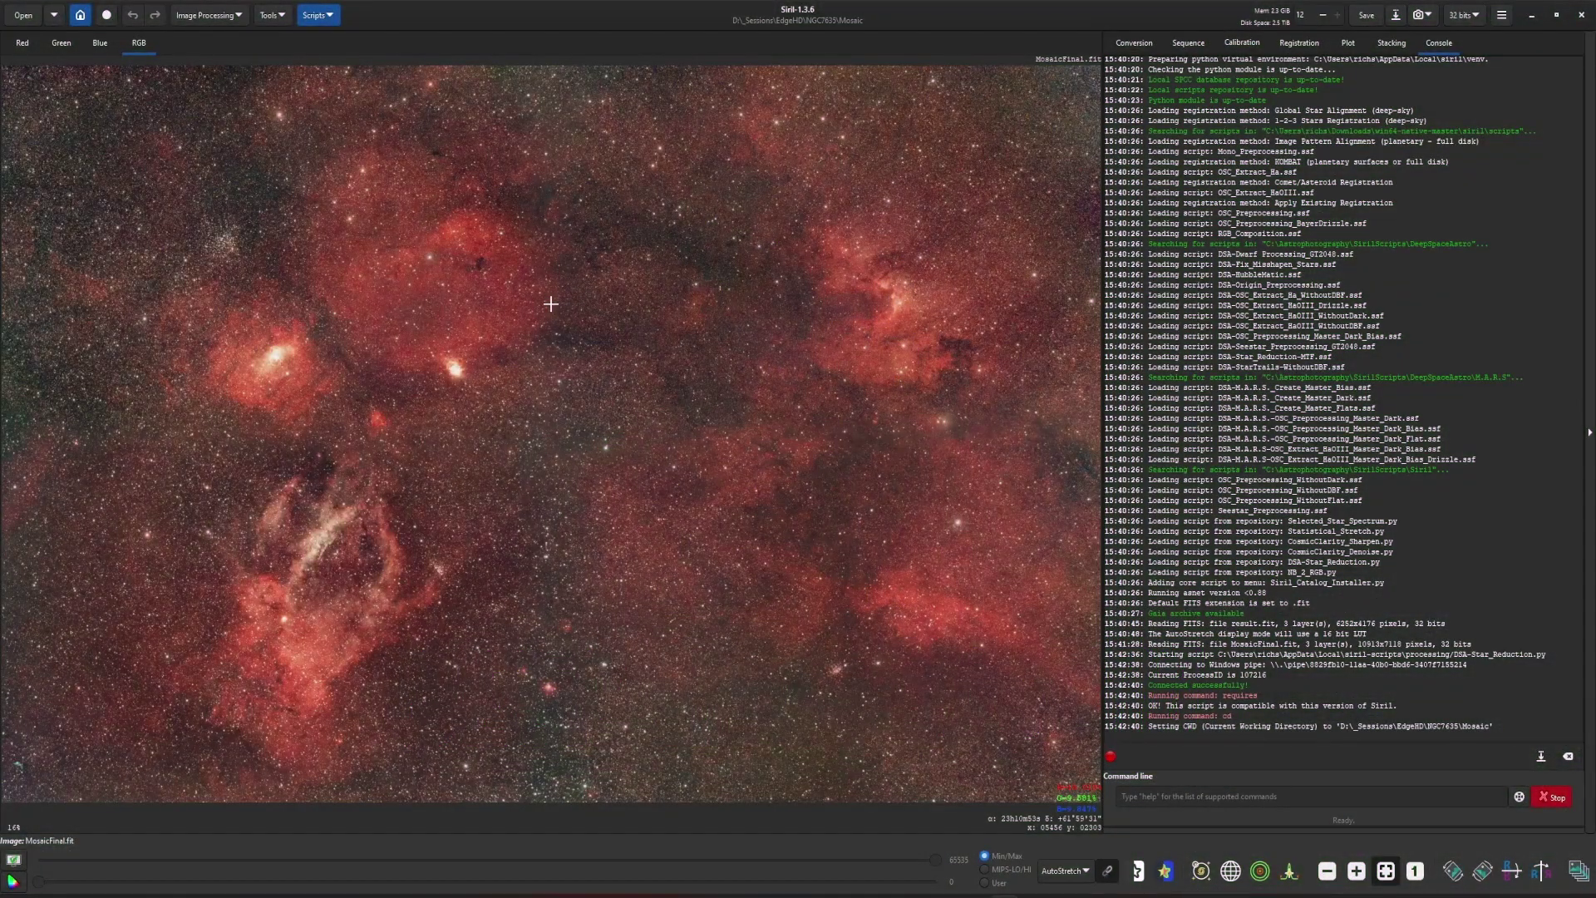
Browse the Siril Script Files and Python Scripts lists, then start a new empty Python script editor
{"action": "left_click", "coordinate": [324, 18]}
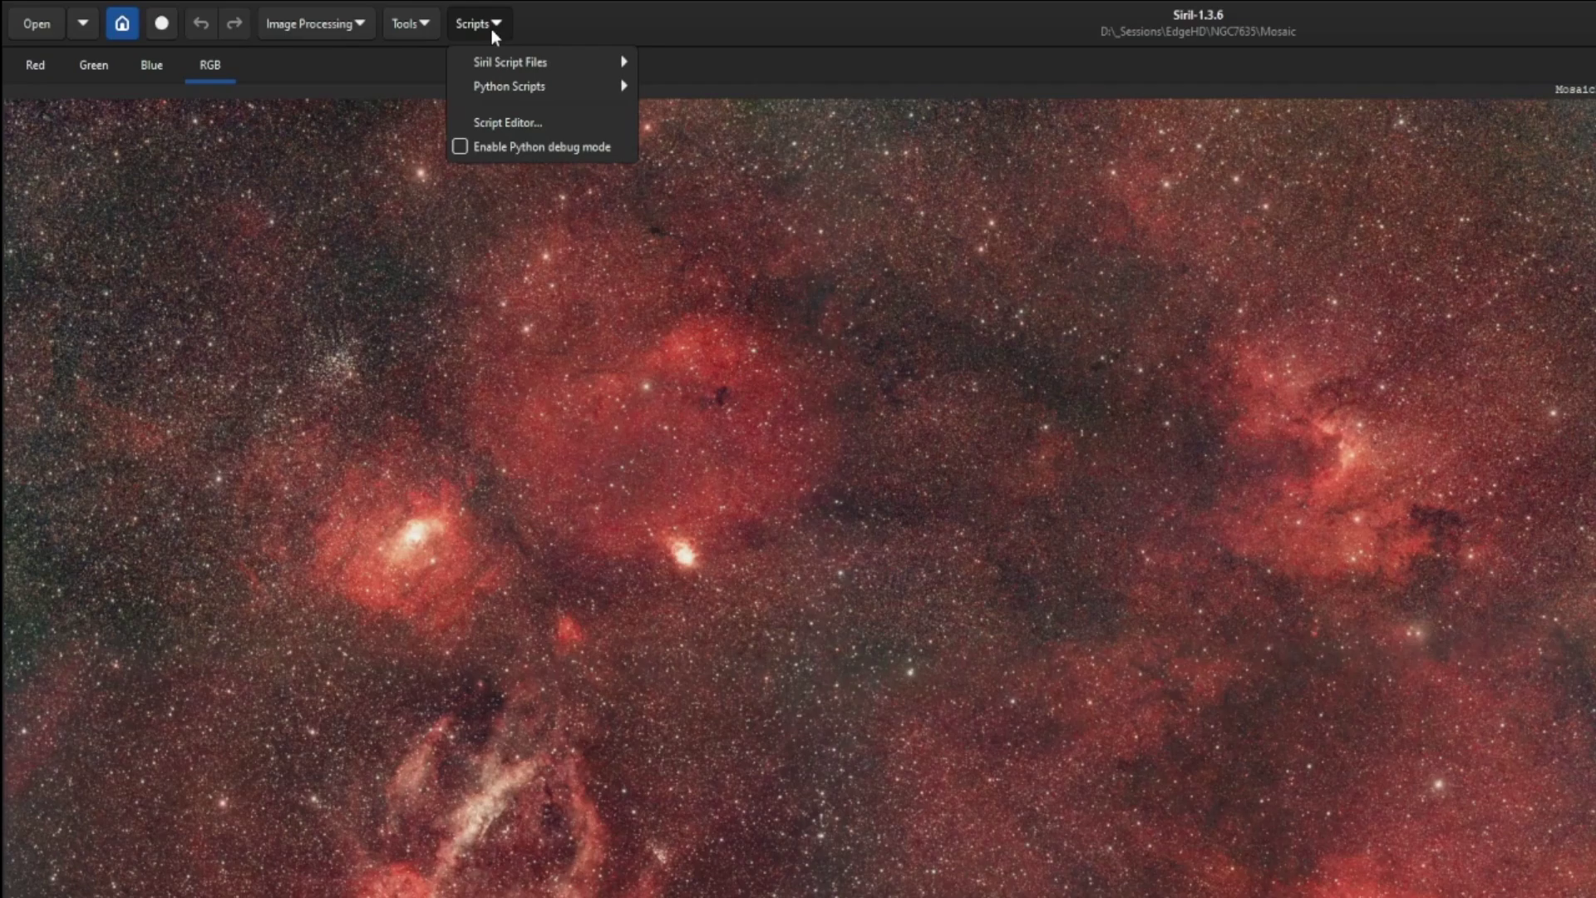
{"action": "mouse_move", "coordinate": [521, 58]}
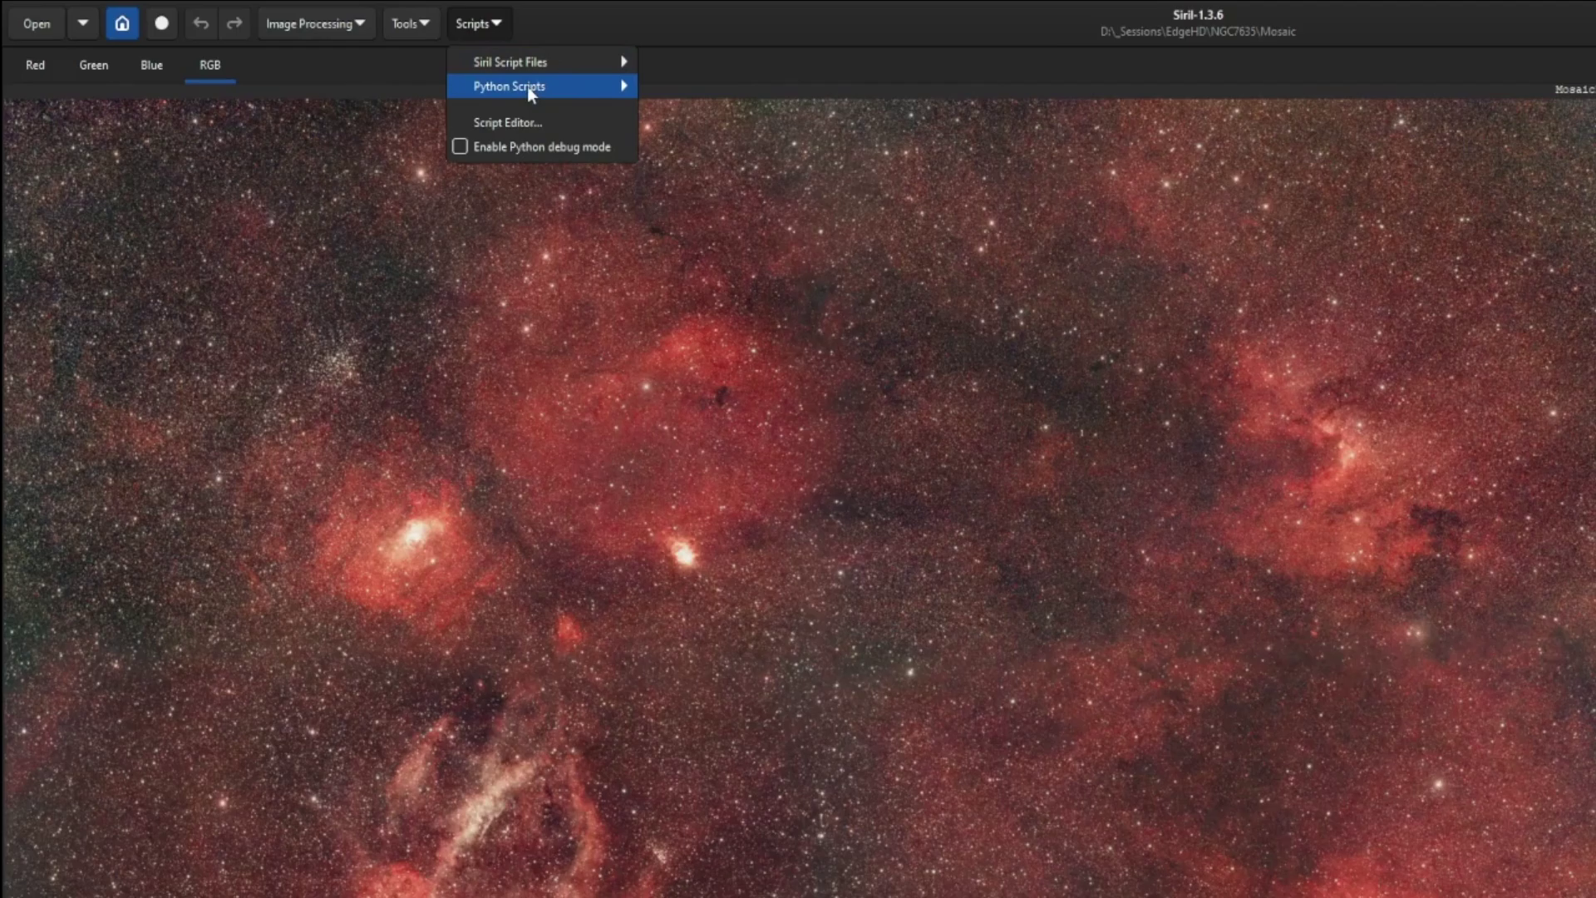
{"action": "mouse_move", "coordinate": [530, 89]}
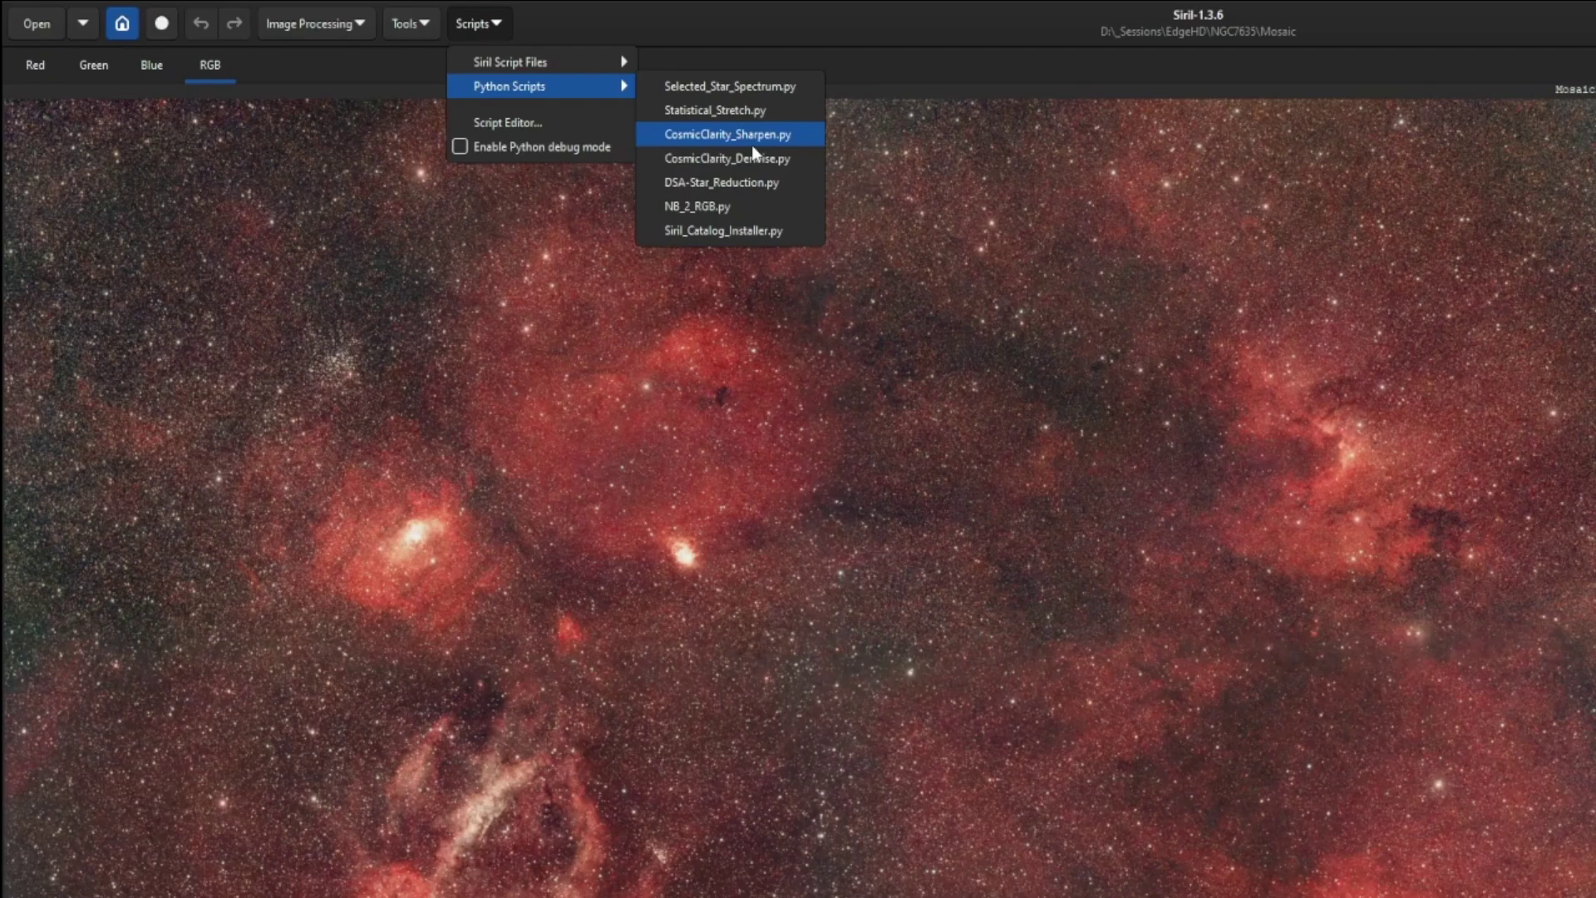
{"action": "left_click", "coordinate": [548, 121]}
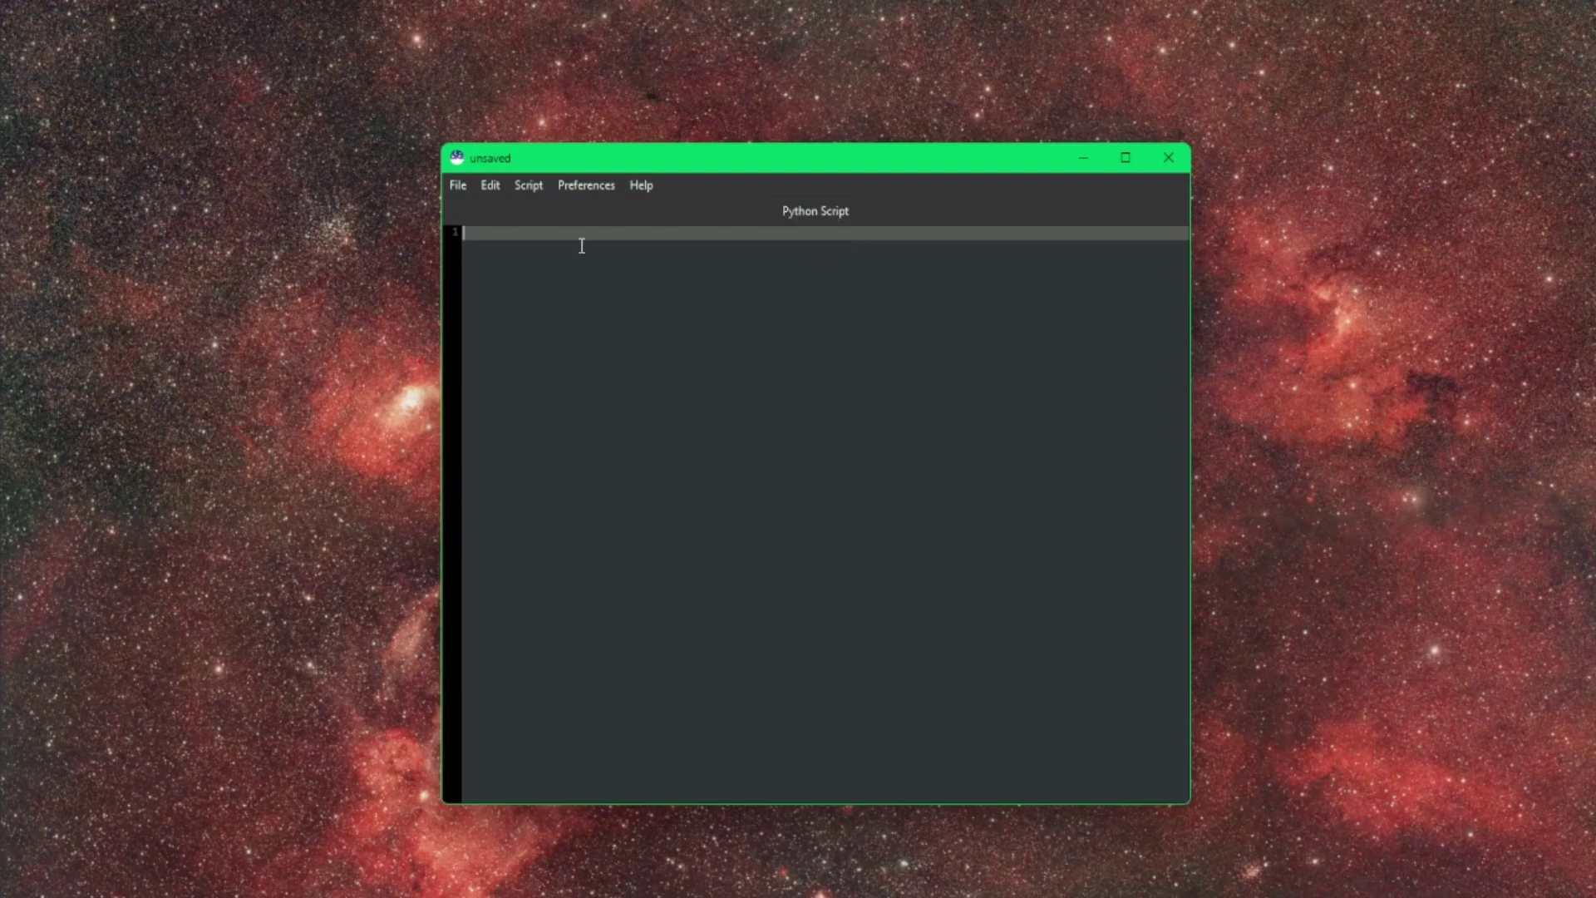
Switch the Script Editor to Siril script files and review its Script and Help menus
{"action": "left_click", "coordinate": [533, 188]}
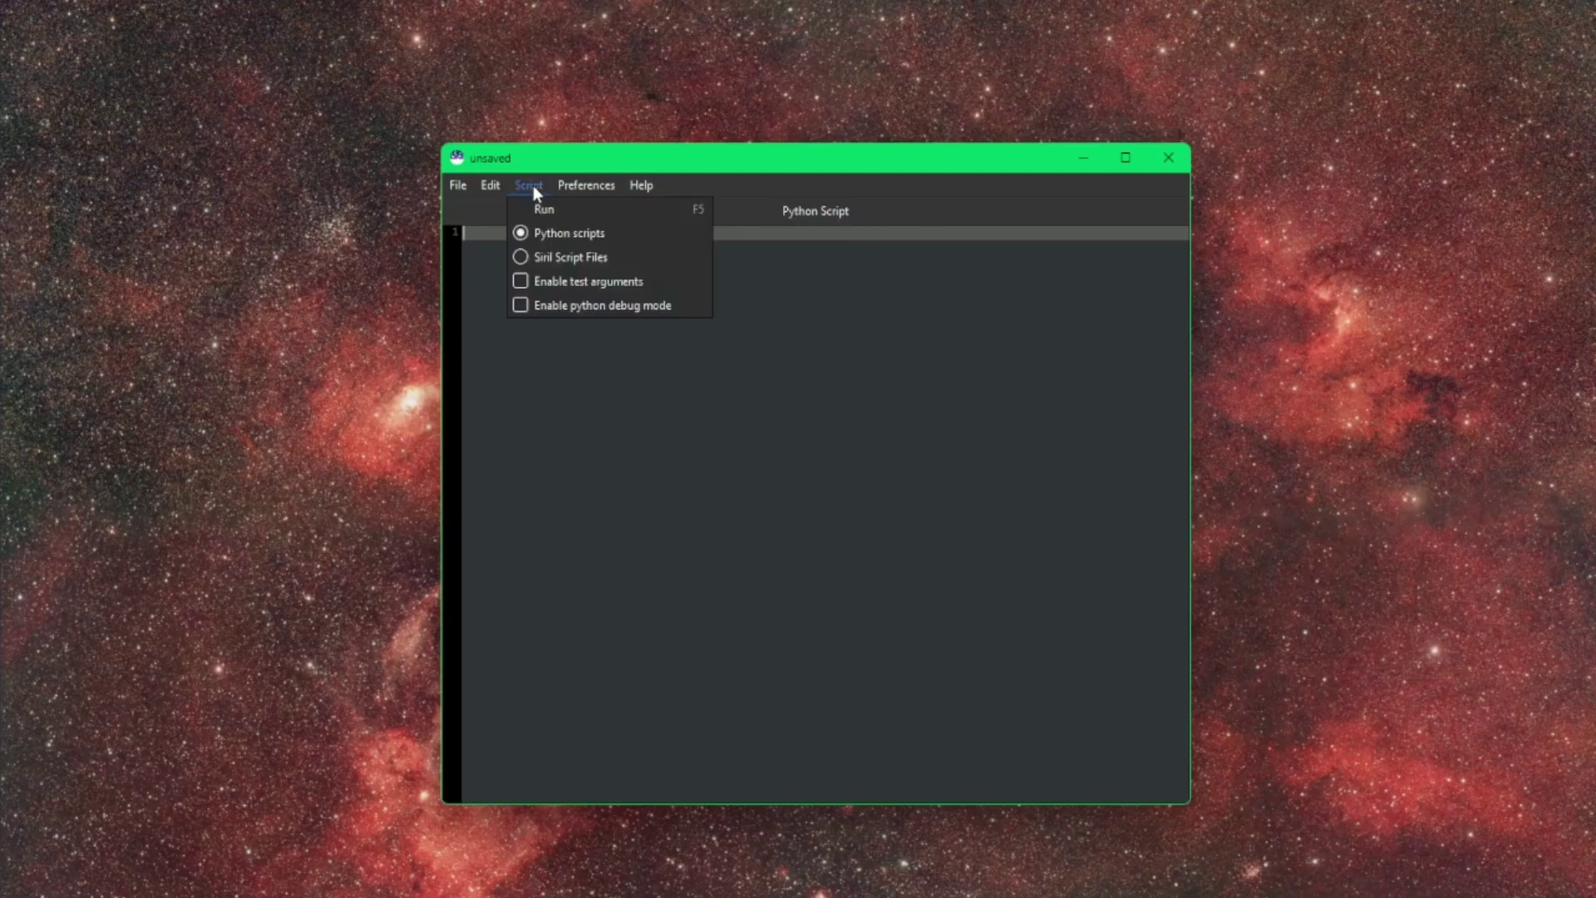
{"action": "left_click", "coordinate": [580, 259]}
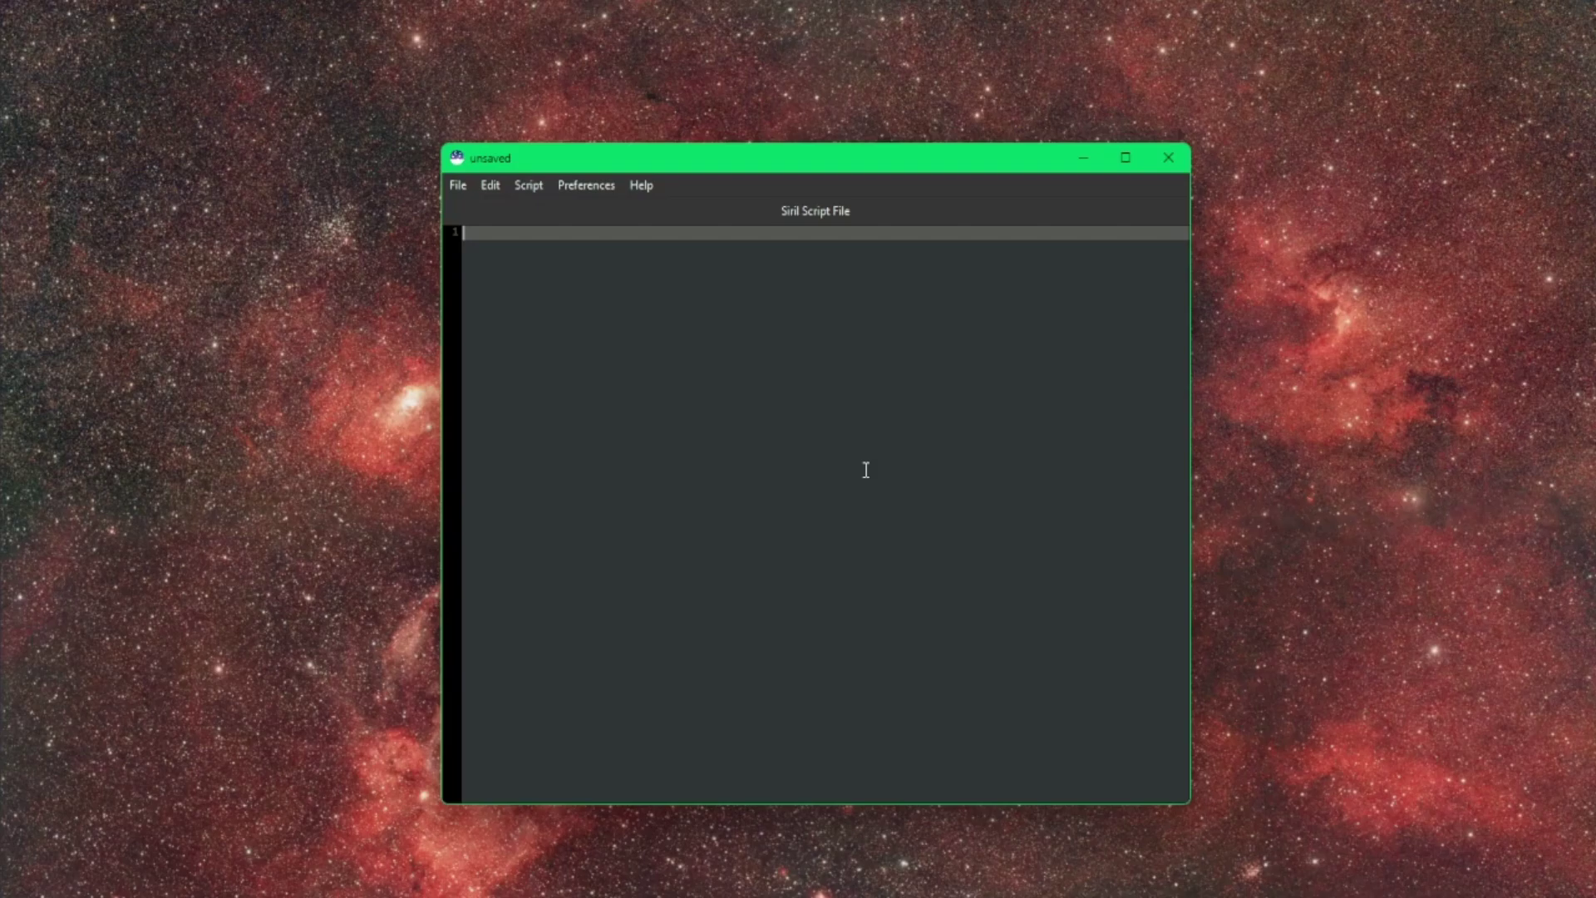
{"action": "left_click", "coordinate": [541, 186]}
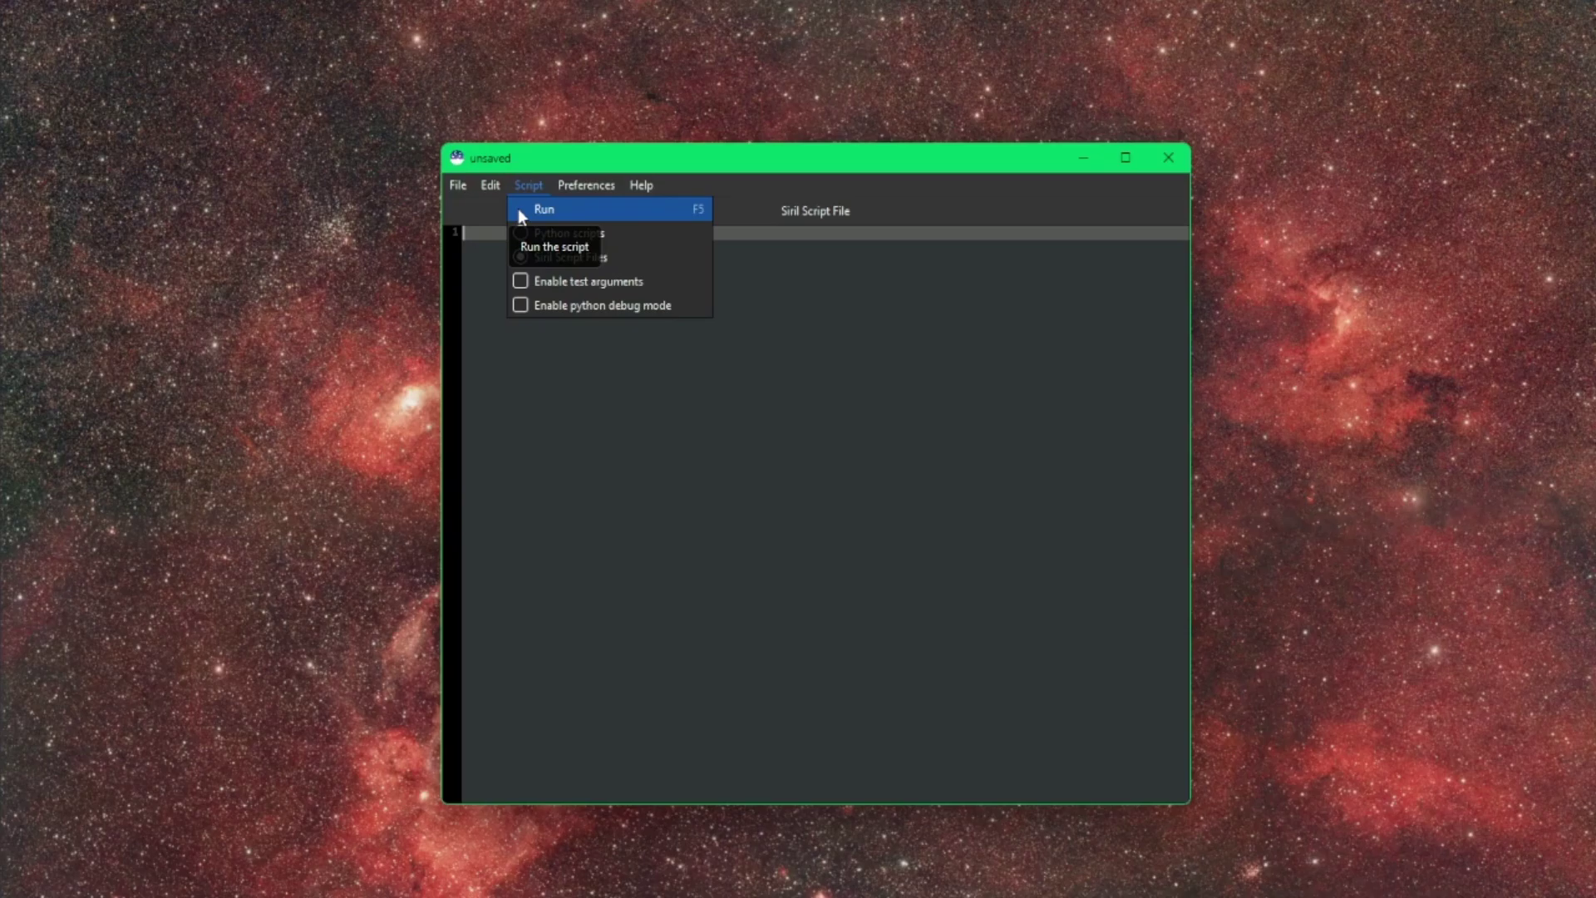
{"action": "left_click", "coordinate": [750, 484]}
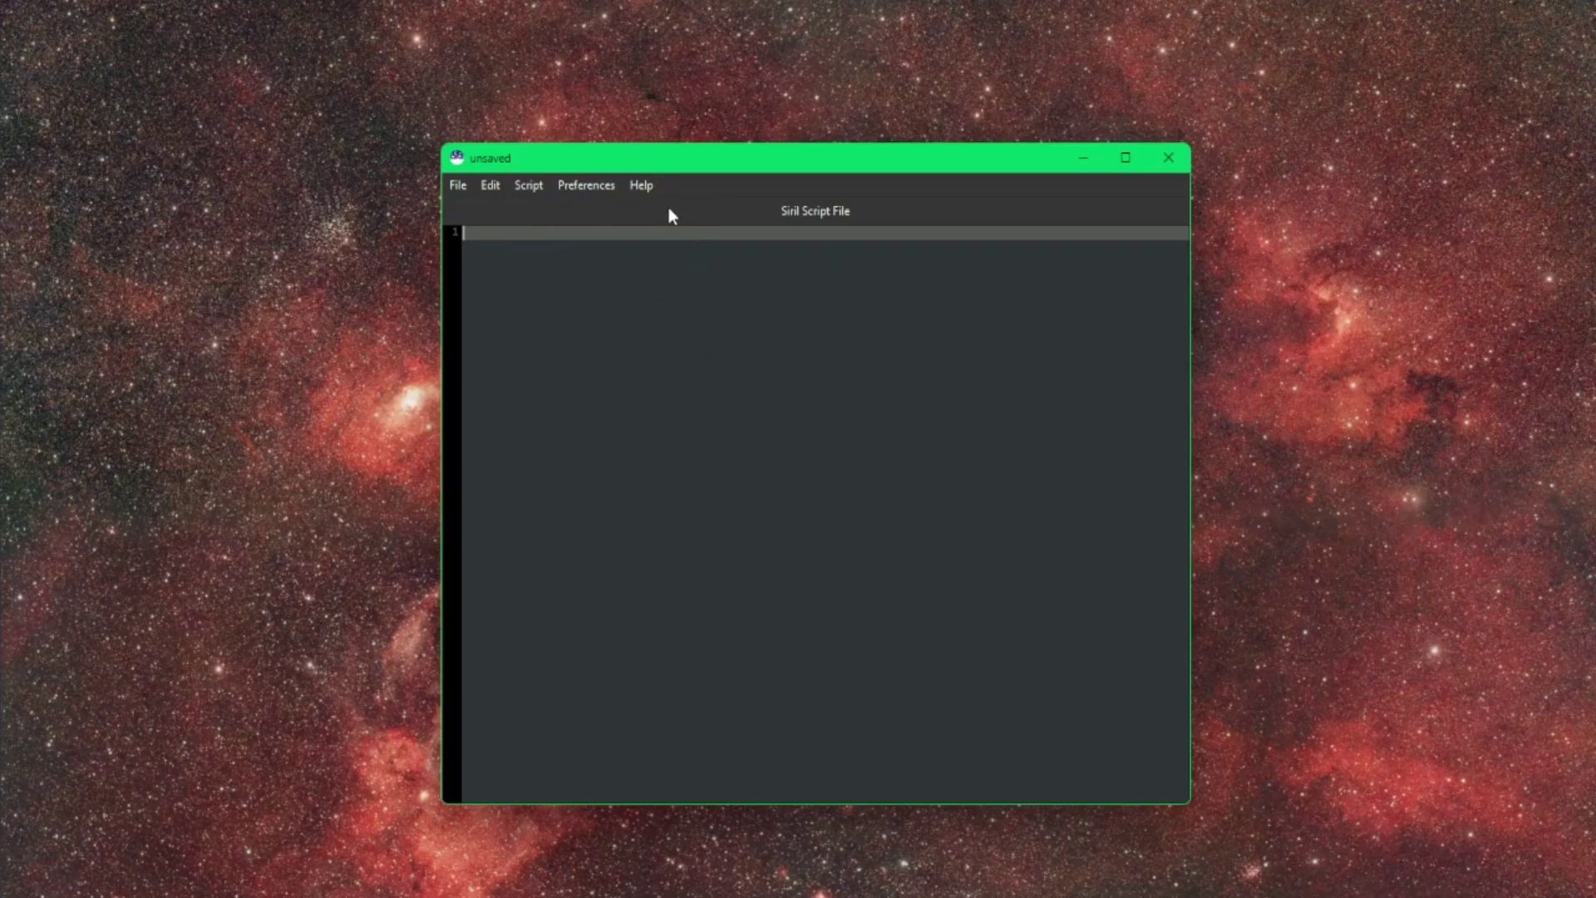
{"action": "left_click", "coordinate": [640, 186]}
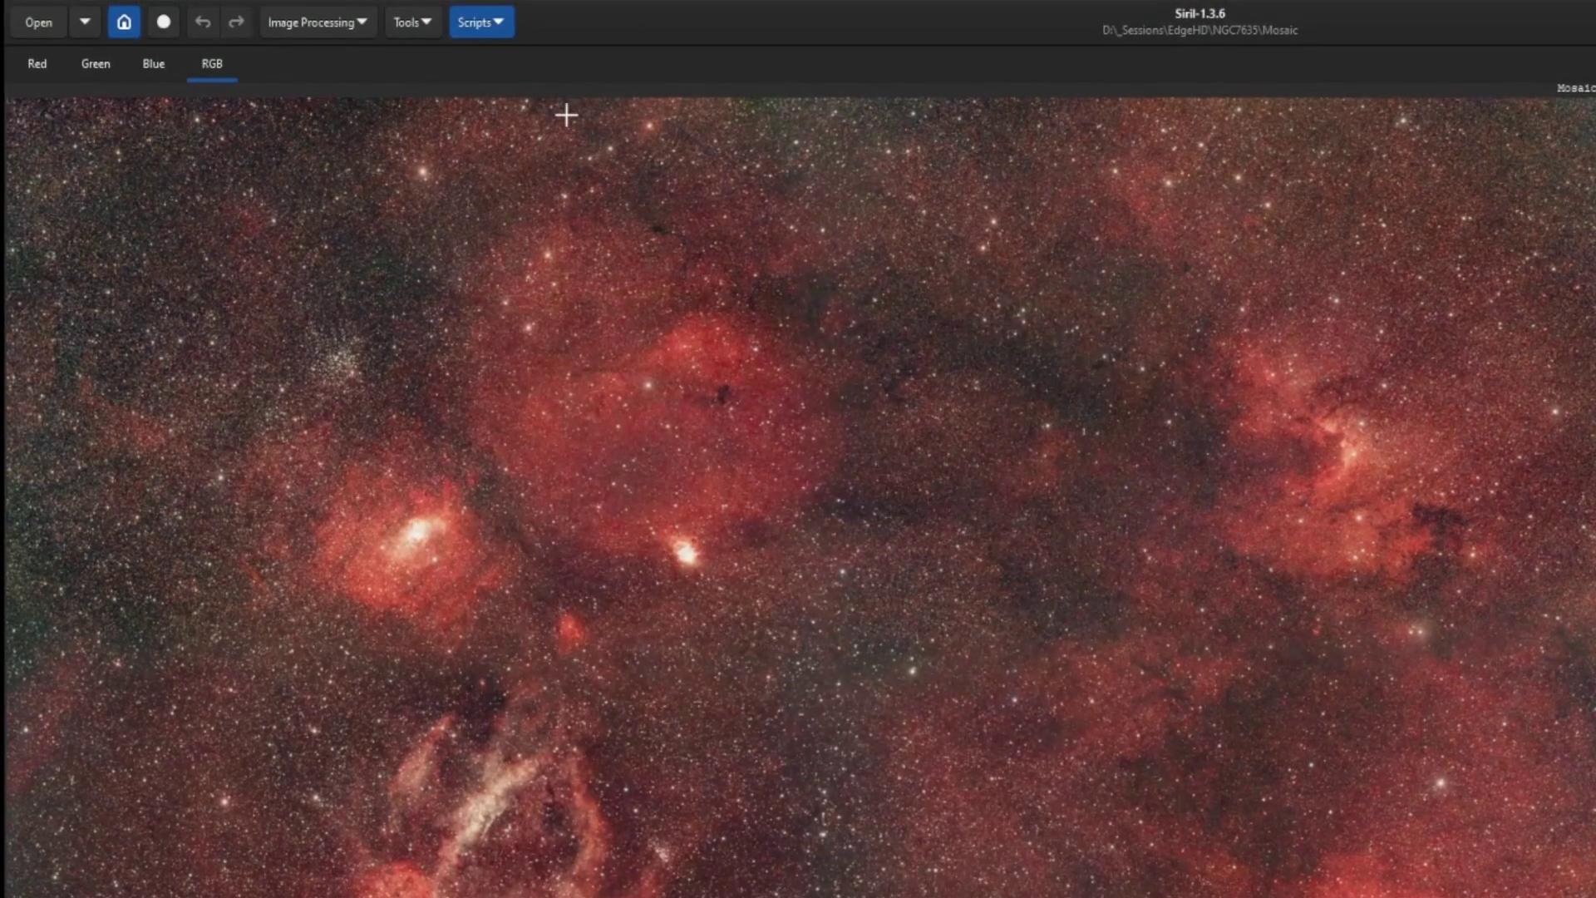
Enable Python debug mode, run DSA-Star_Reduction.py, acknowledge its process ID, and close it
{"action": "left_click", "coordinate": [506, 27]}
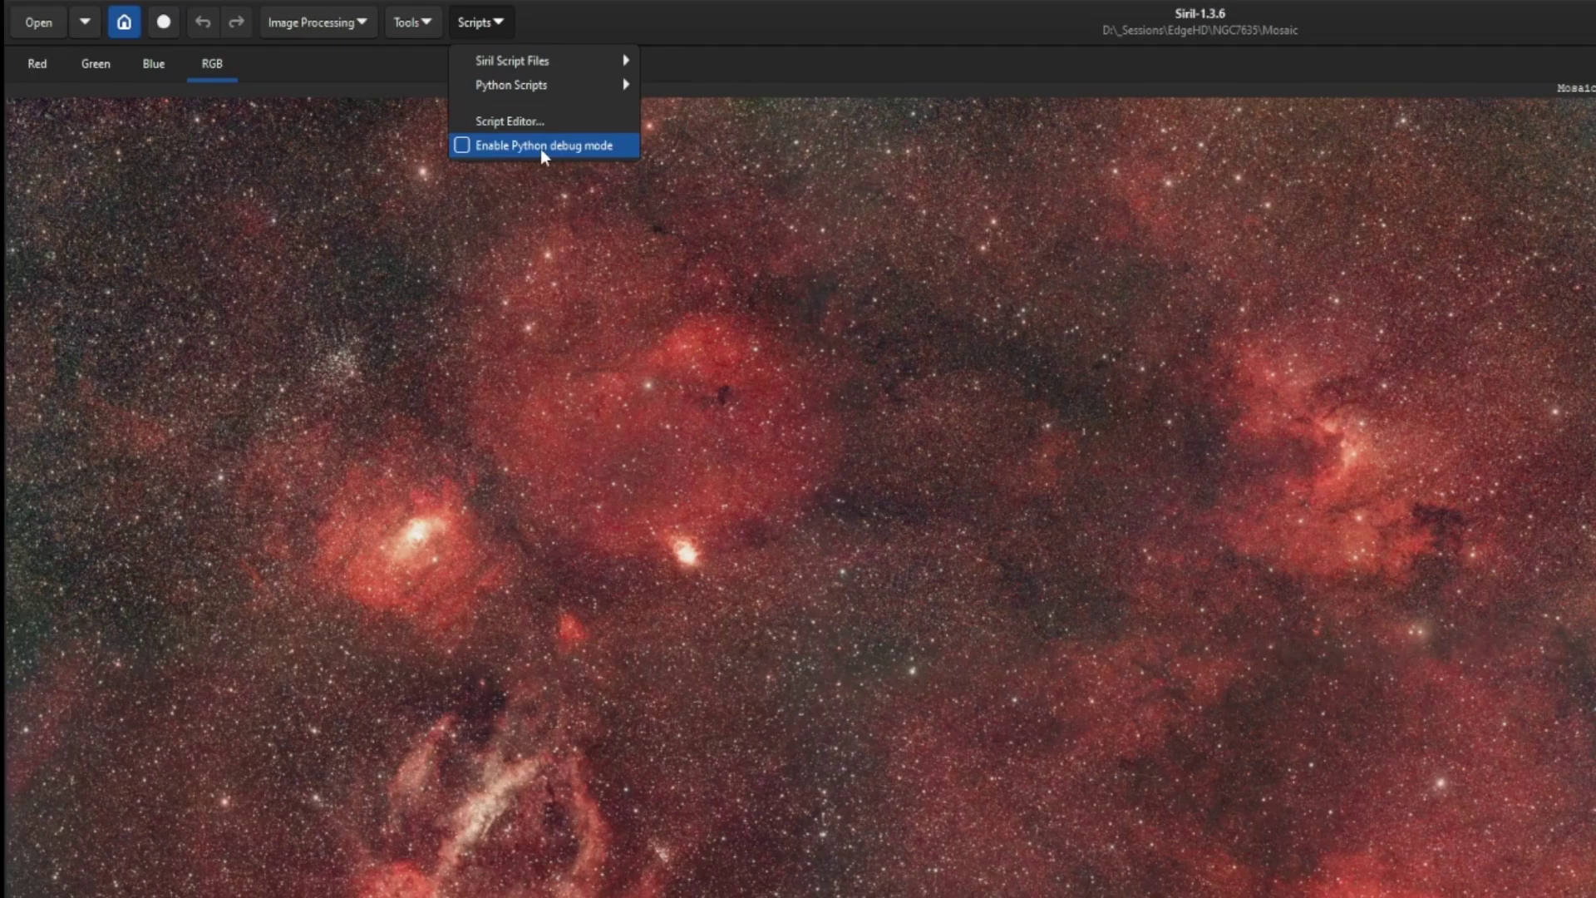
{"action": "left_click", "coordinate": [464, 145]}
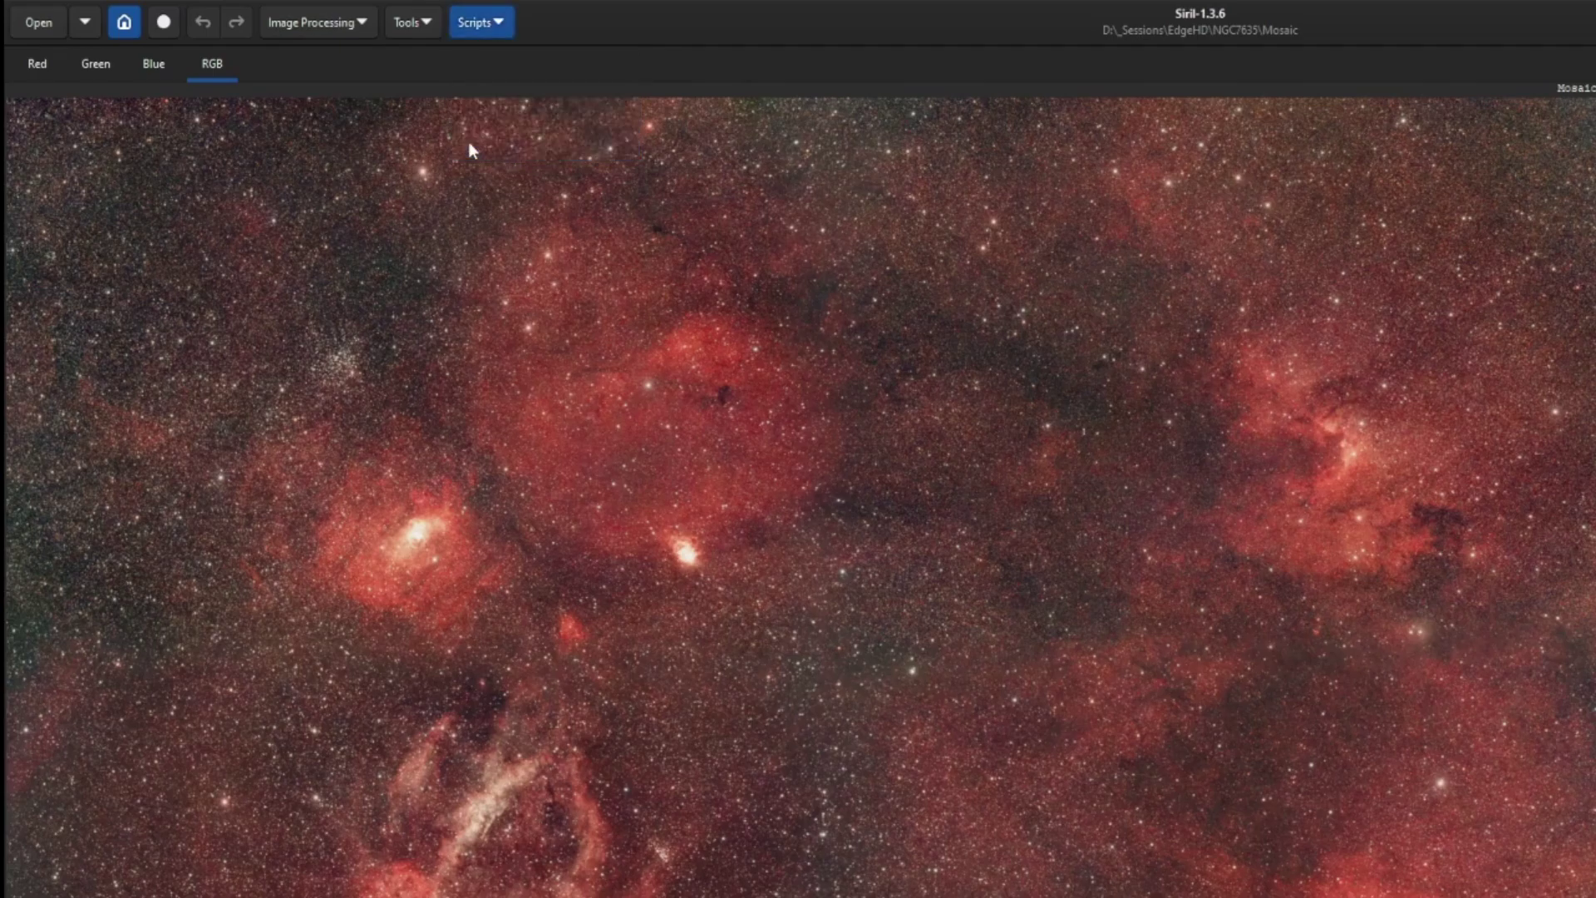
{"action": "left_click", "coordinate": [502, 22]}
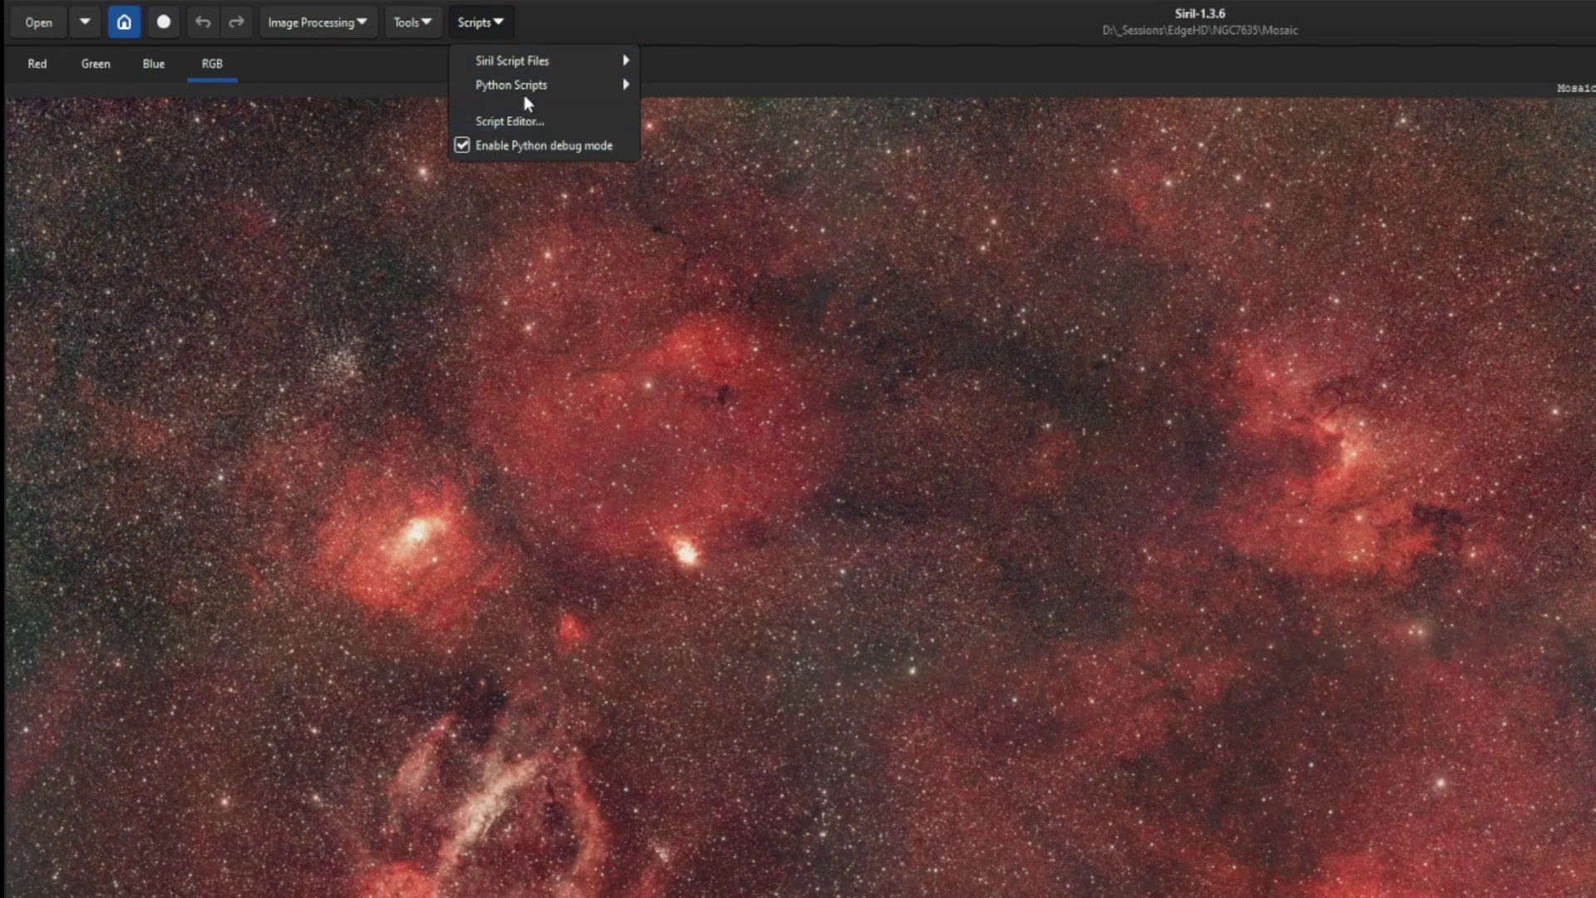
{"action": "mouse_move", "coordinate": [510, 85]}
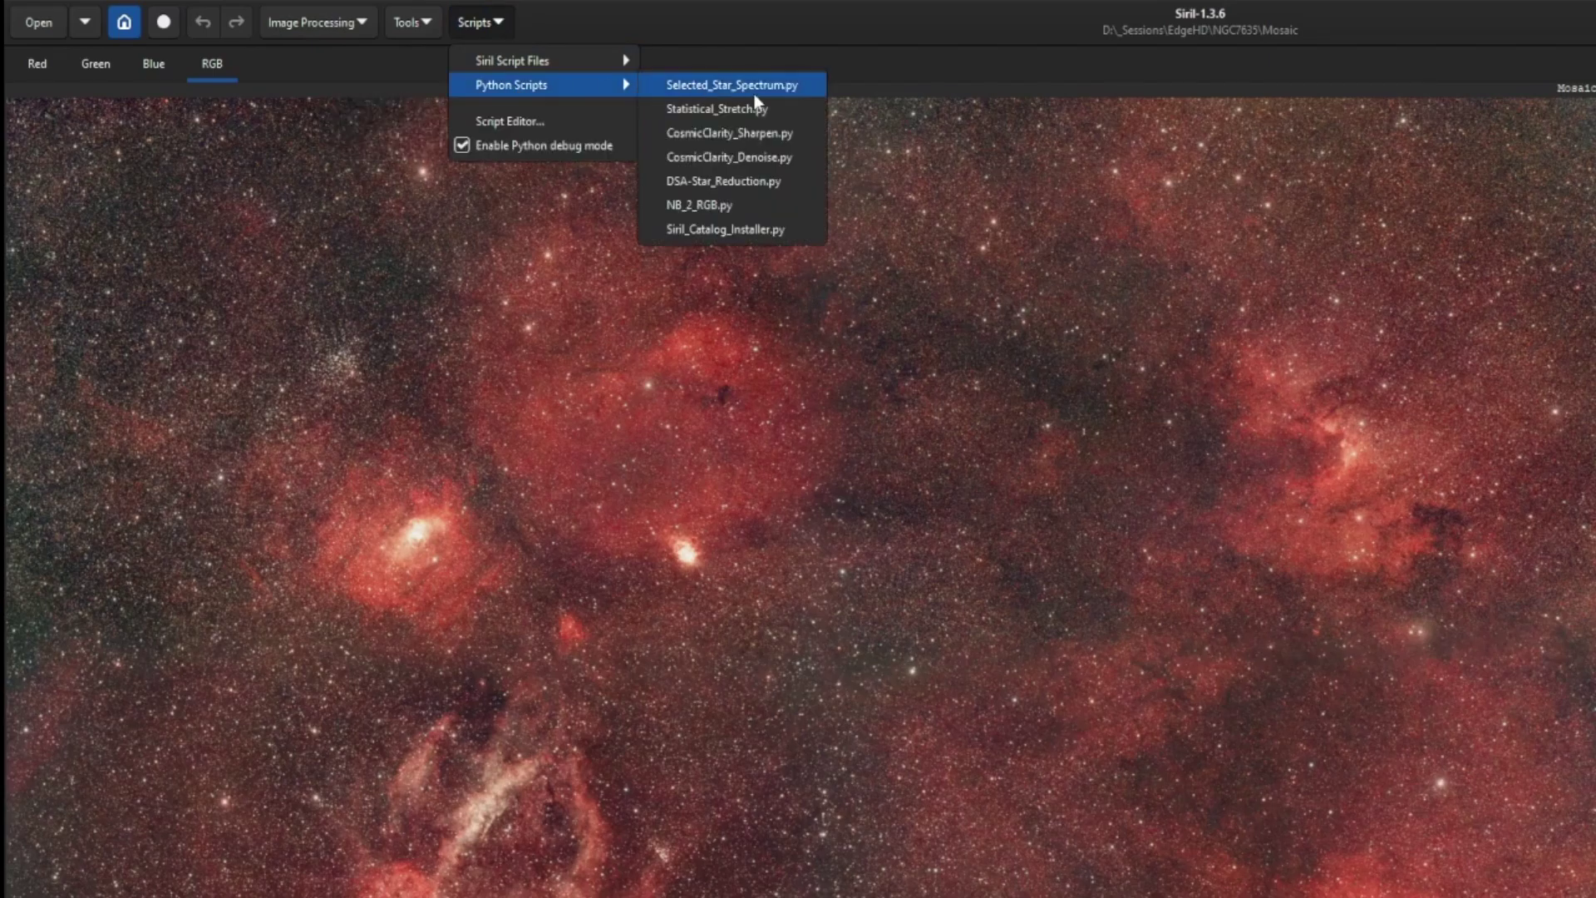
{"action": "left_click", "coordinate": [785, 183]}
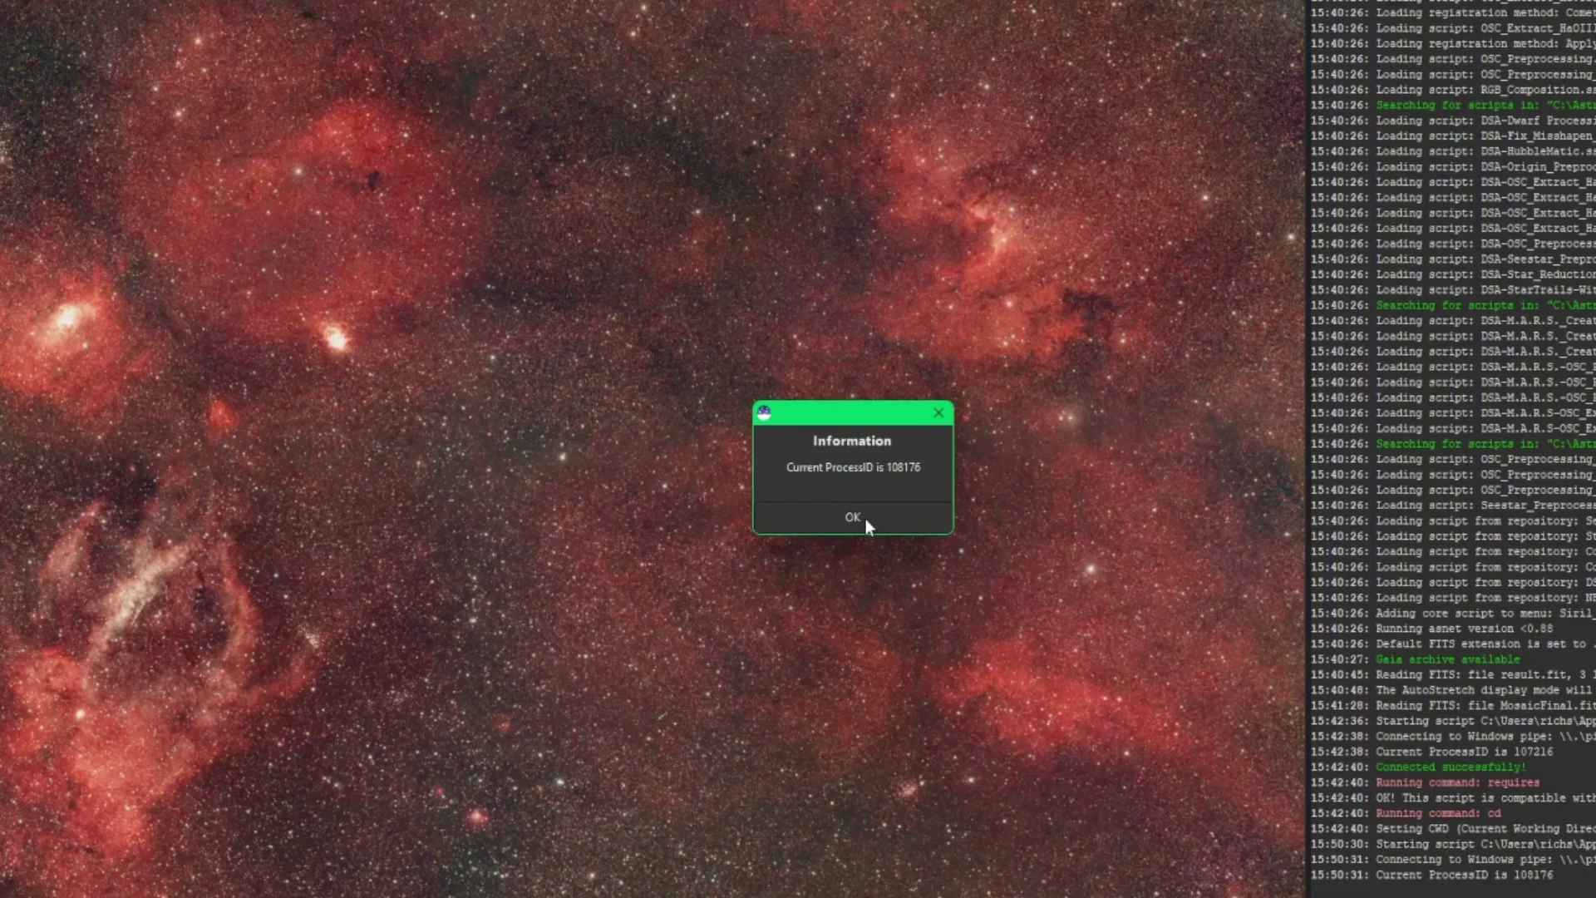
{"action": "left_click", "coordinate": [865, 523]}
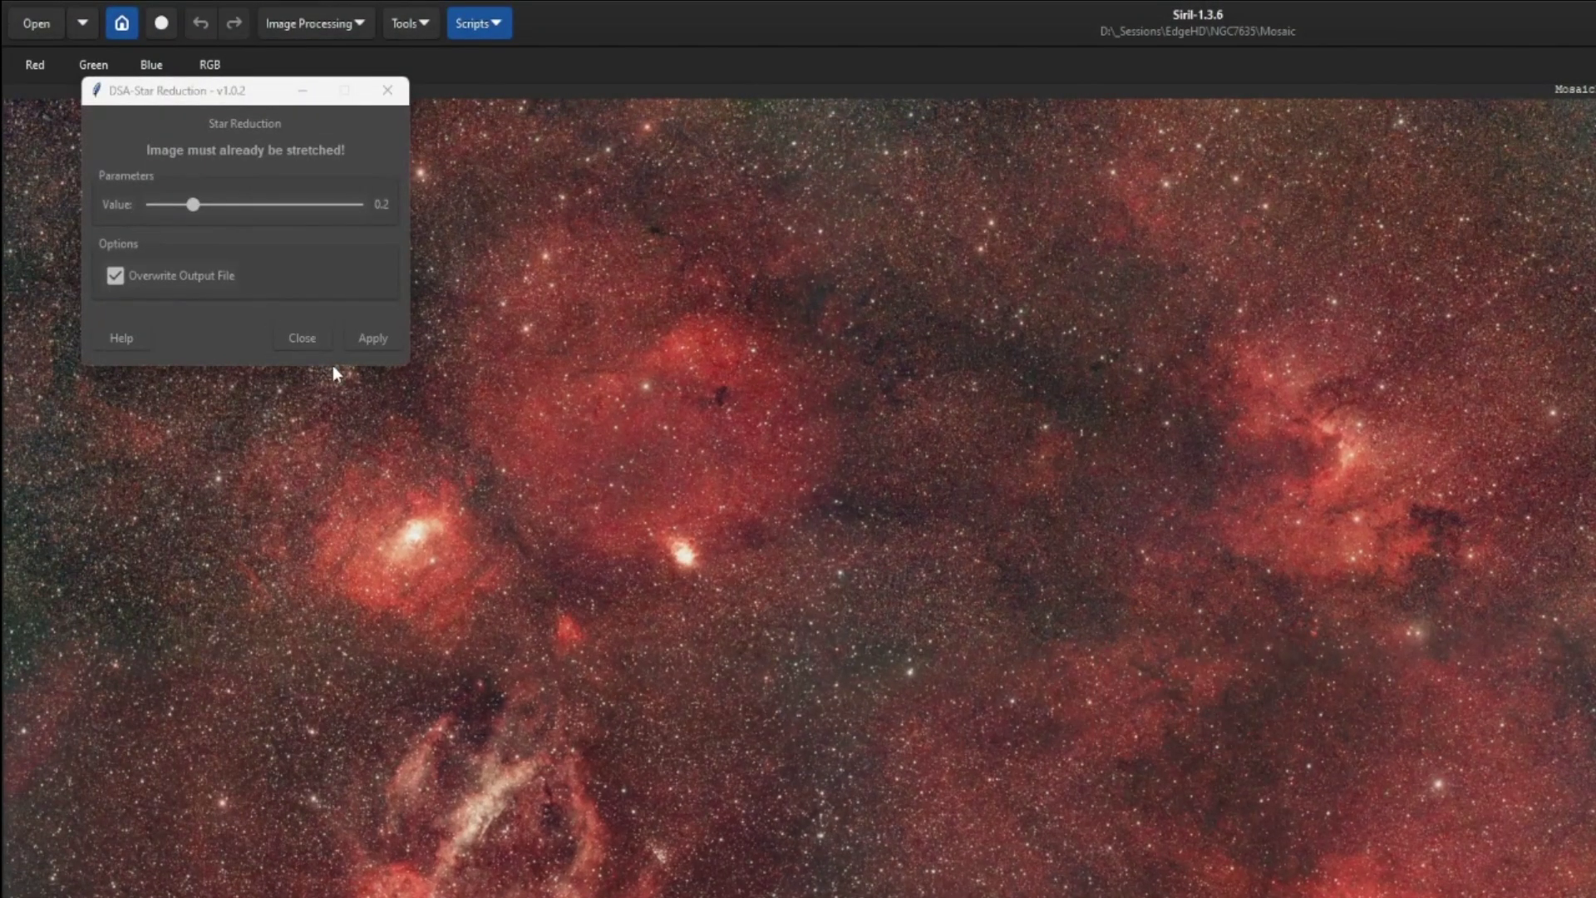
{"action": "left_click", "coordinate": [301, 339]}
Turn Python debug mode back off and confirm it in the Scripts menu
{"action": "left_click", "coordinate": [481, 23]}
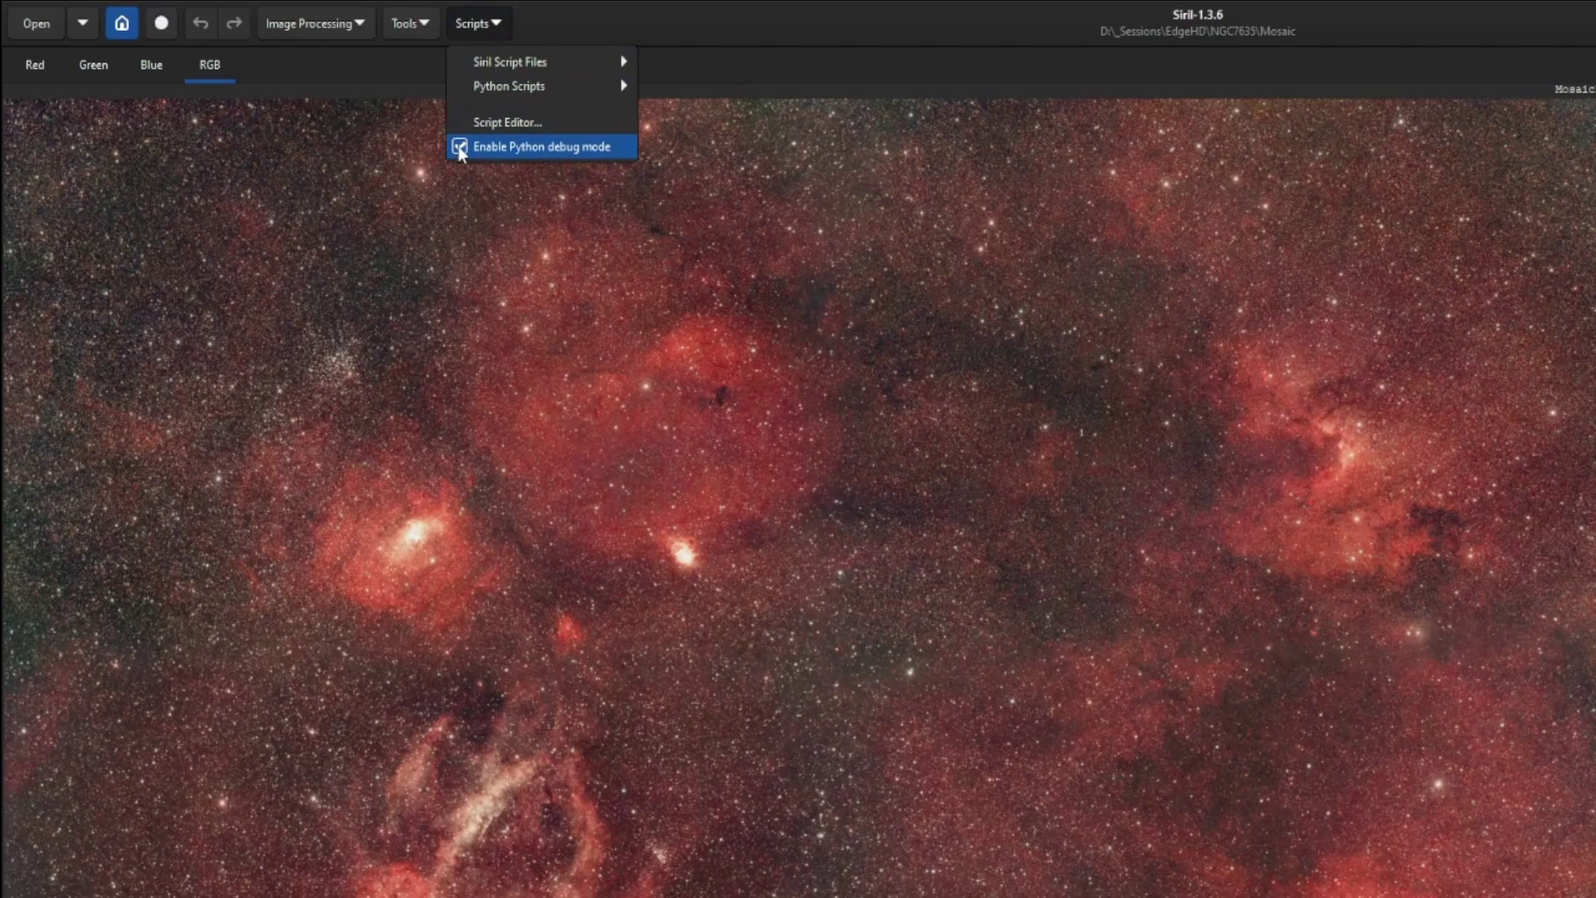
{"action": "left_click", "coordinate": [458, 146]}
{"action": "left_click", "coordinate": [494, 30]}
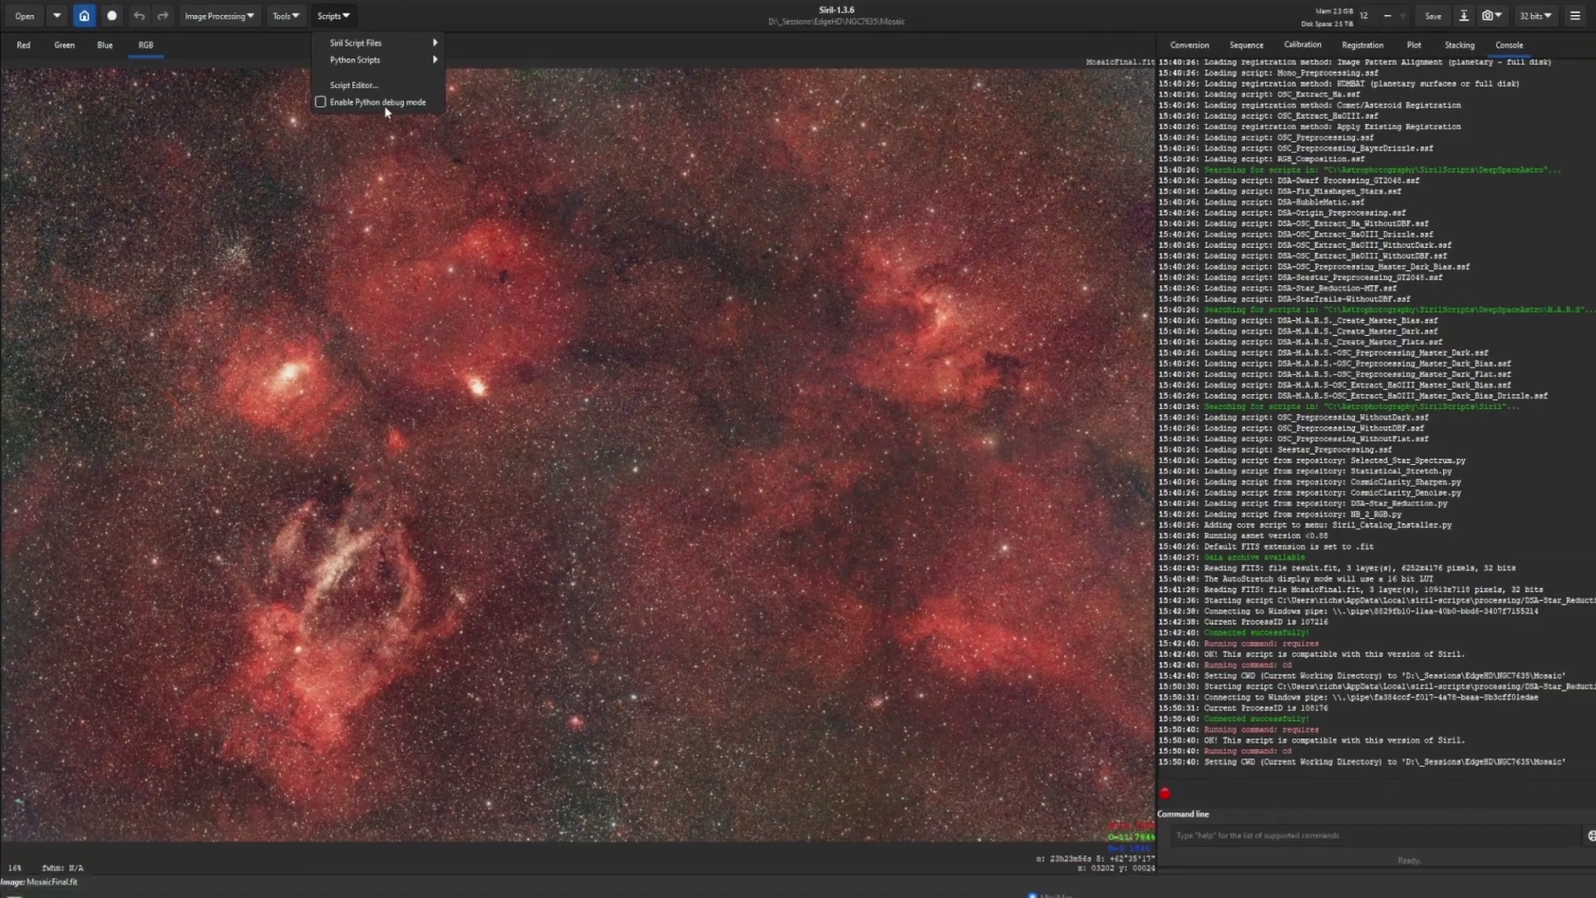
{"action": "left_click", "coordinate": [630, 26]}
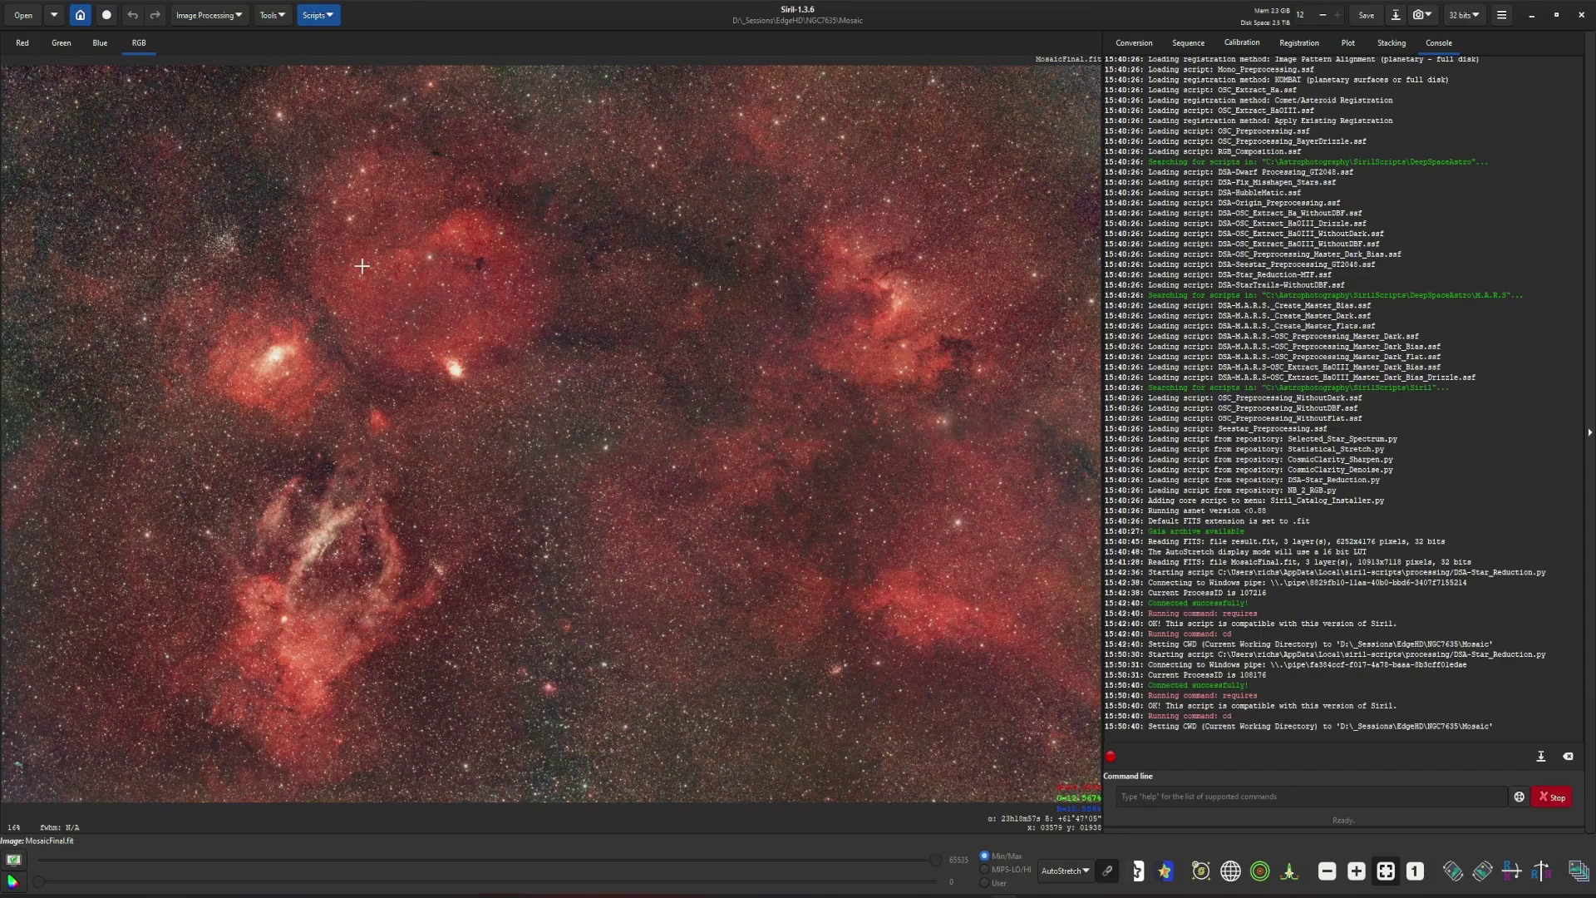
Open C:\Astrophotography\SirilScripts\DeepSpaceAstro in File Explorer
{"action": "key", "text": "alt+Tab"}
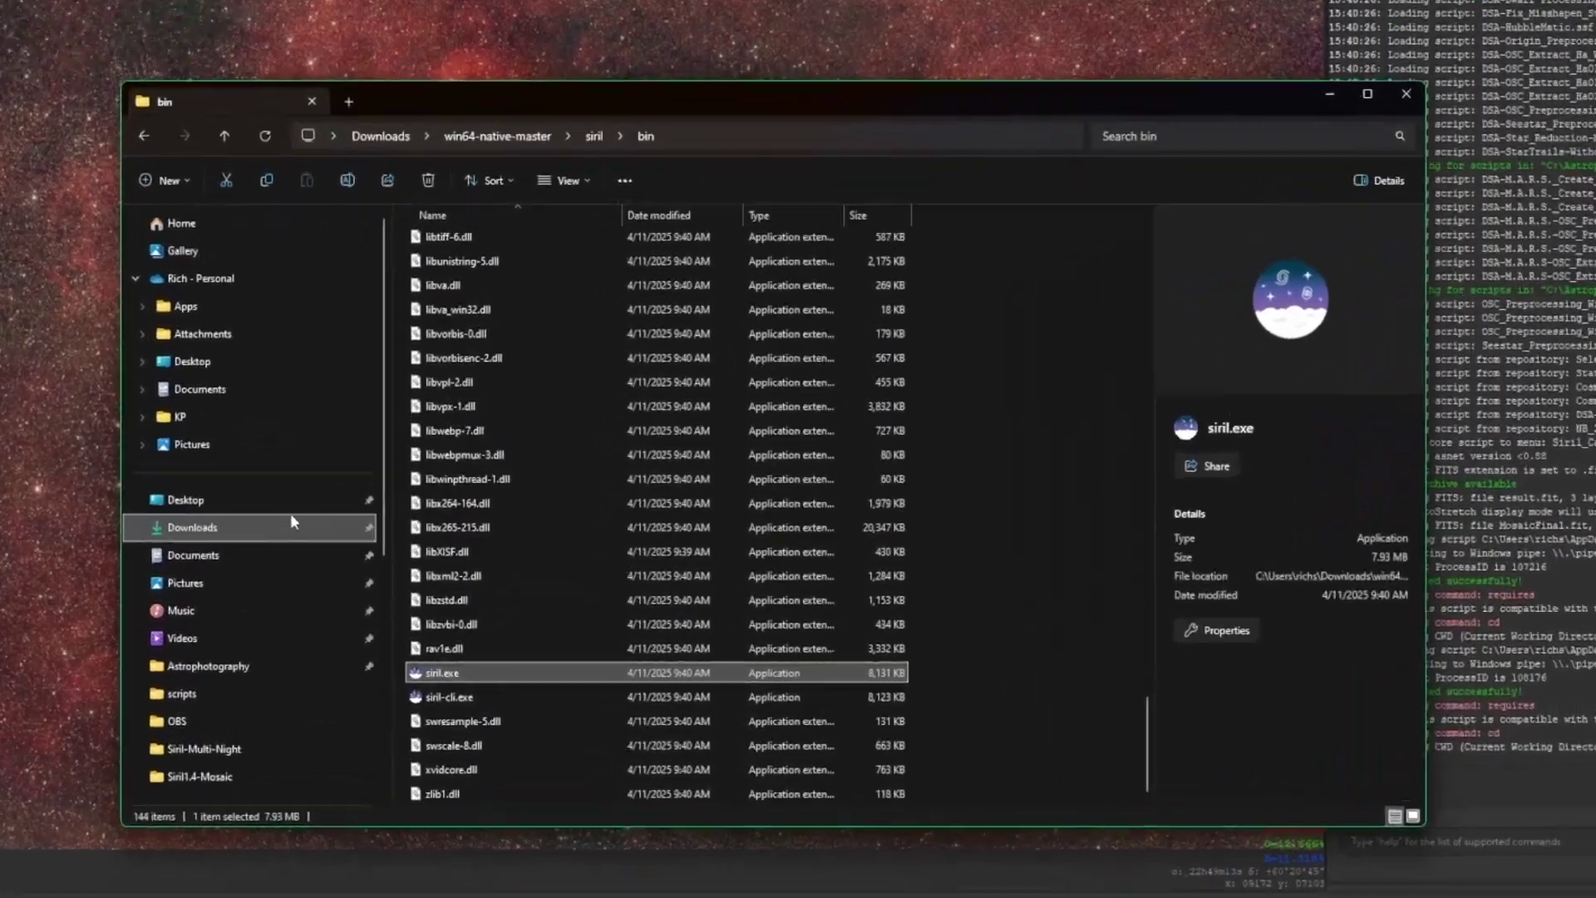
{"action": "scroll", "coordinate": [332, 555], "scroll_direction": "down", "scroll_amount": 5}
{"action": "left_click", "coordinate": [232, 519]}
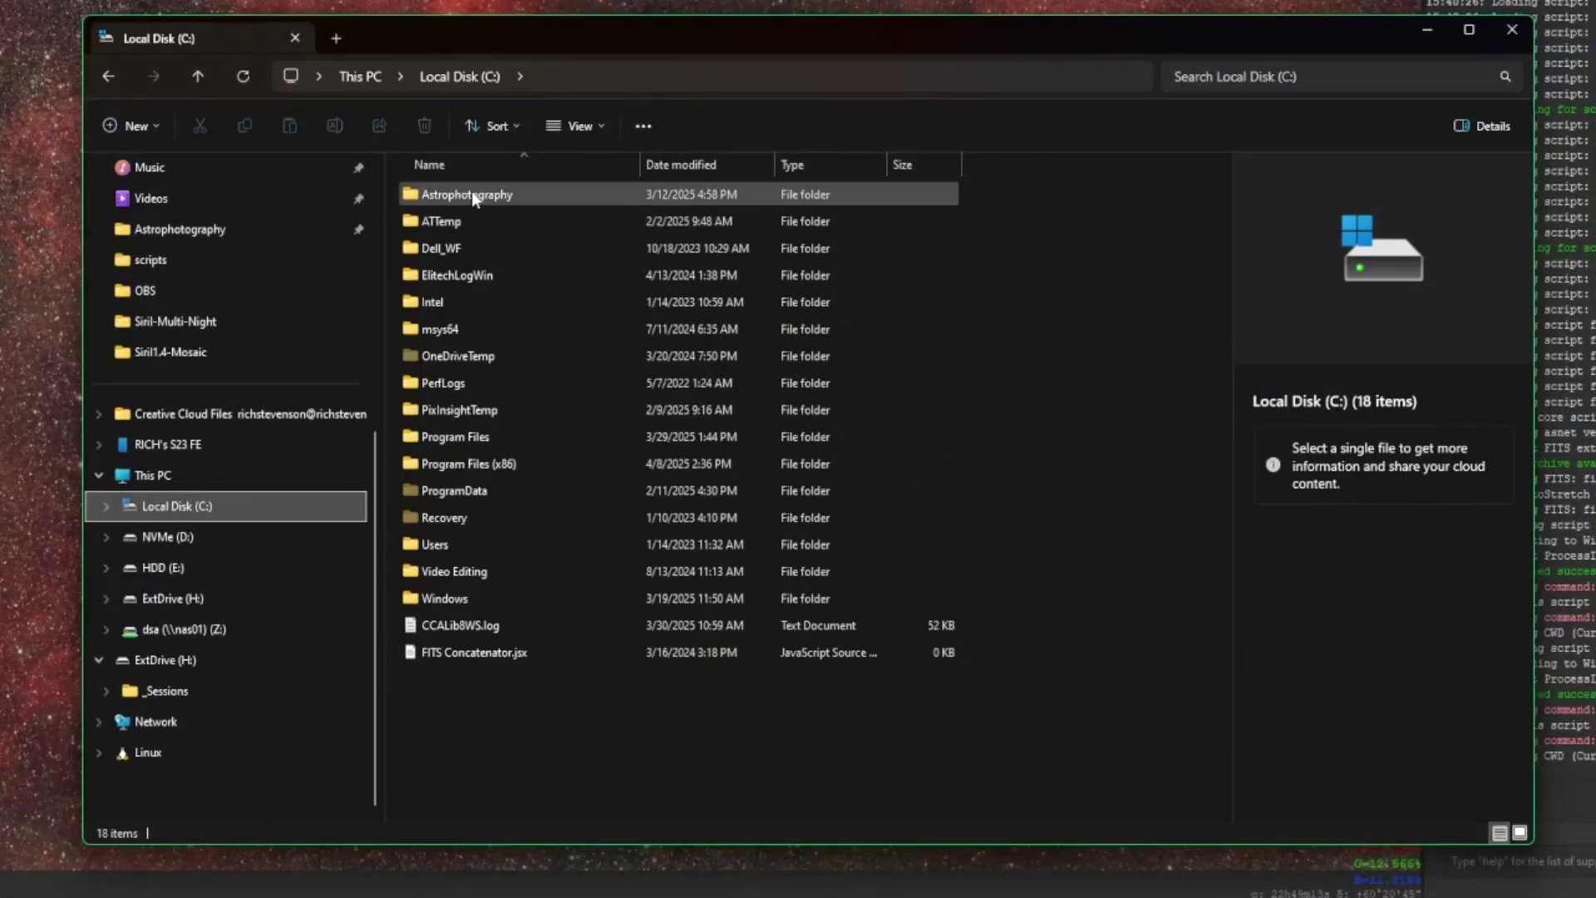
{"action": "double_click", "coordinate": [472, 192]}
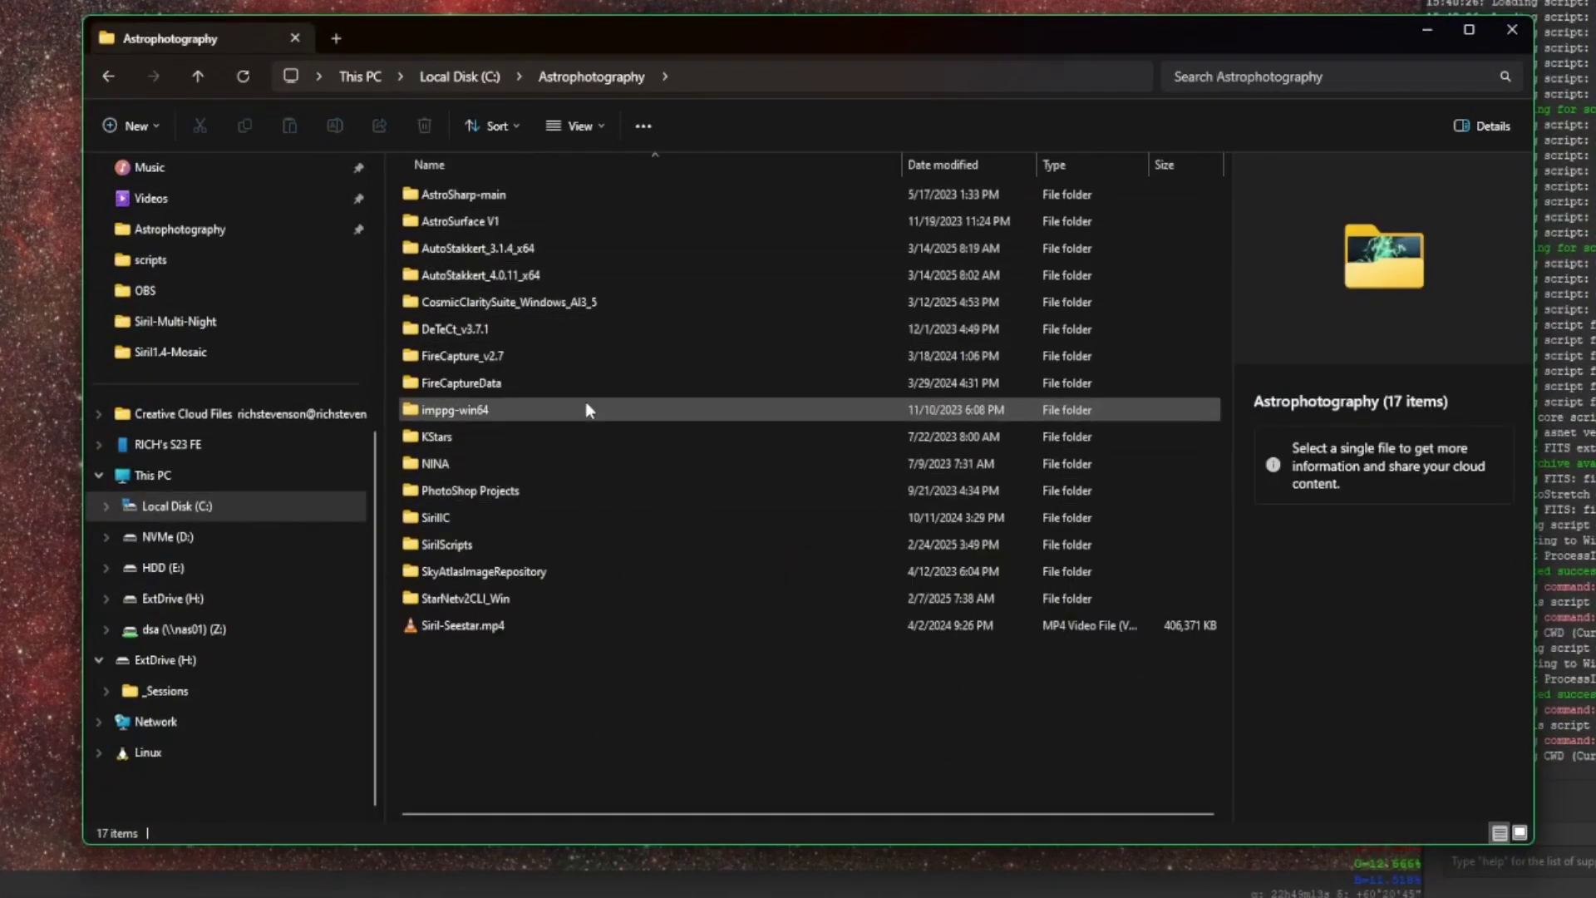
{"action": "double_click", "coordinate": [456, 542]}
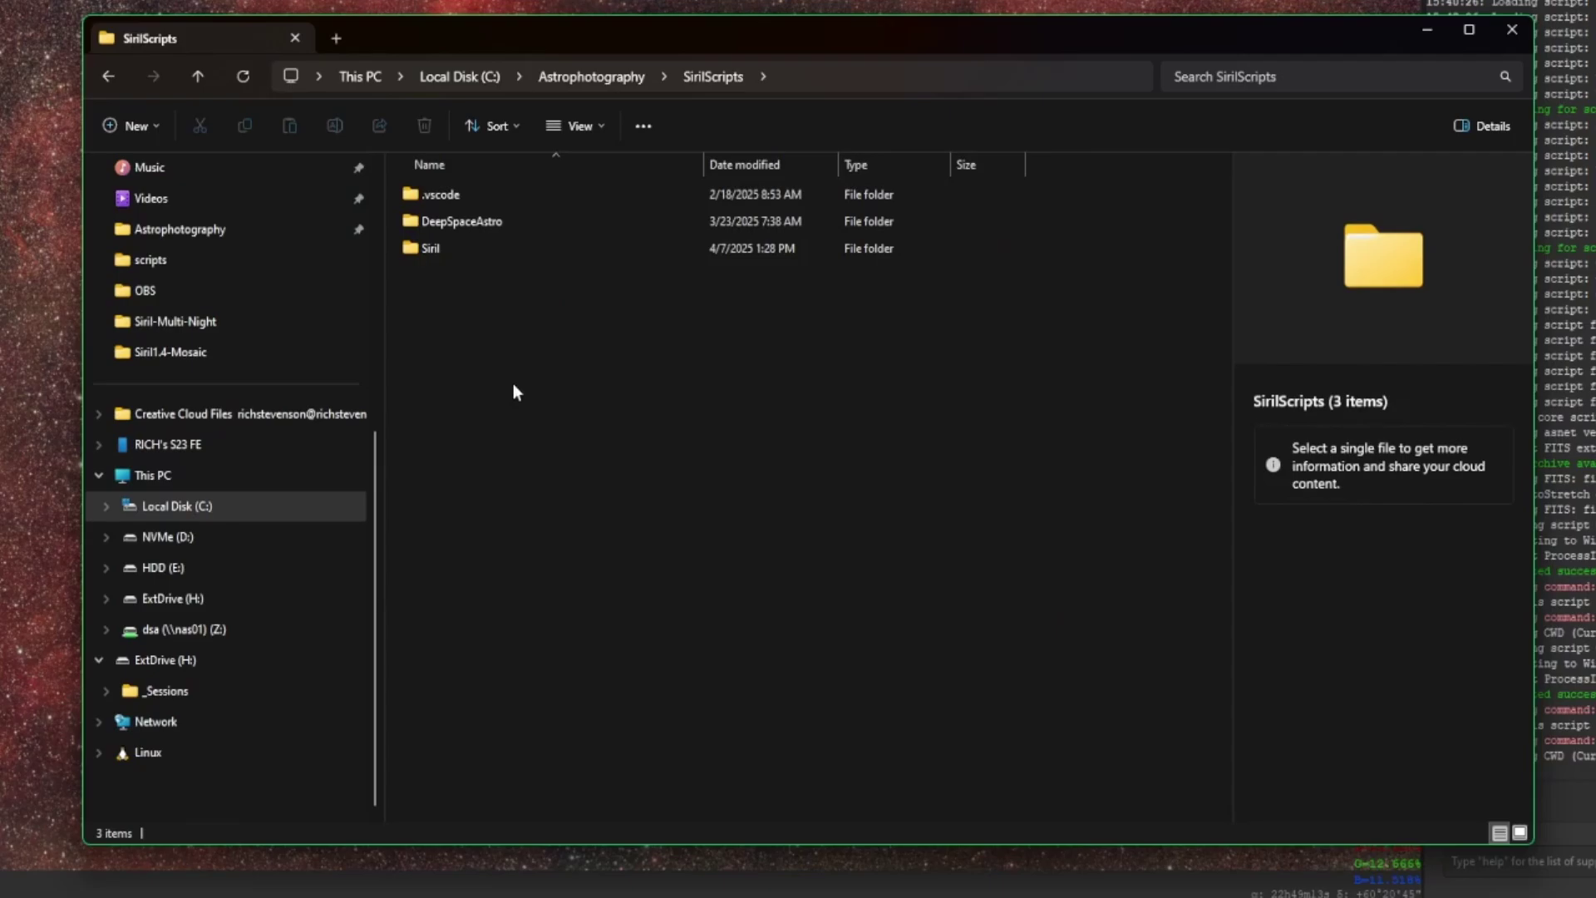
{"action": "double_click", "coordinate": [453, 221]}
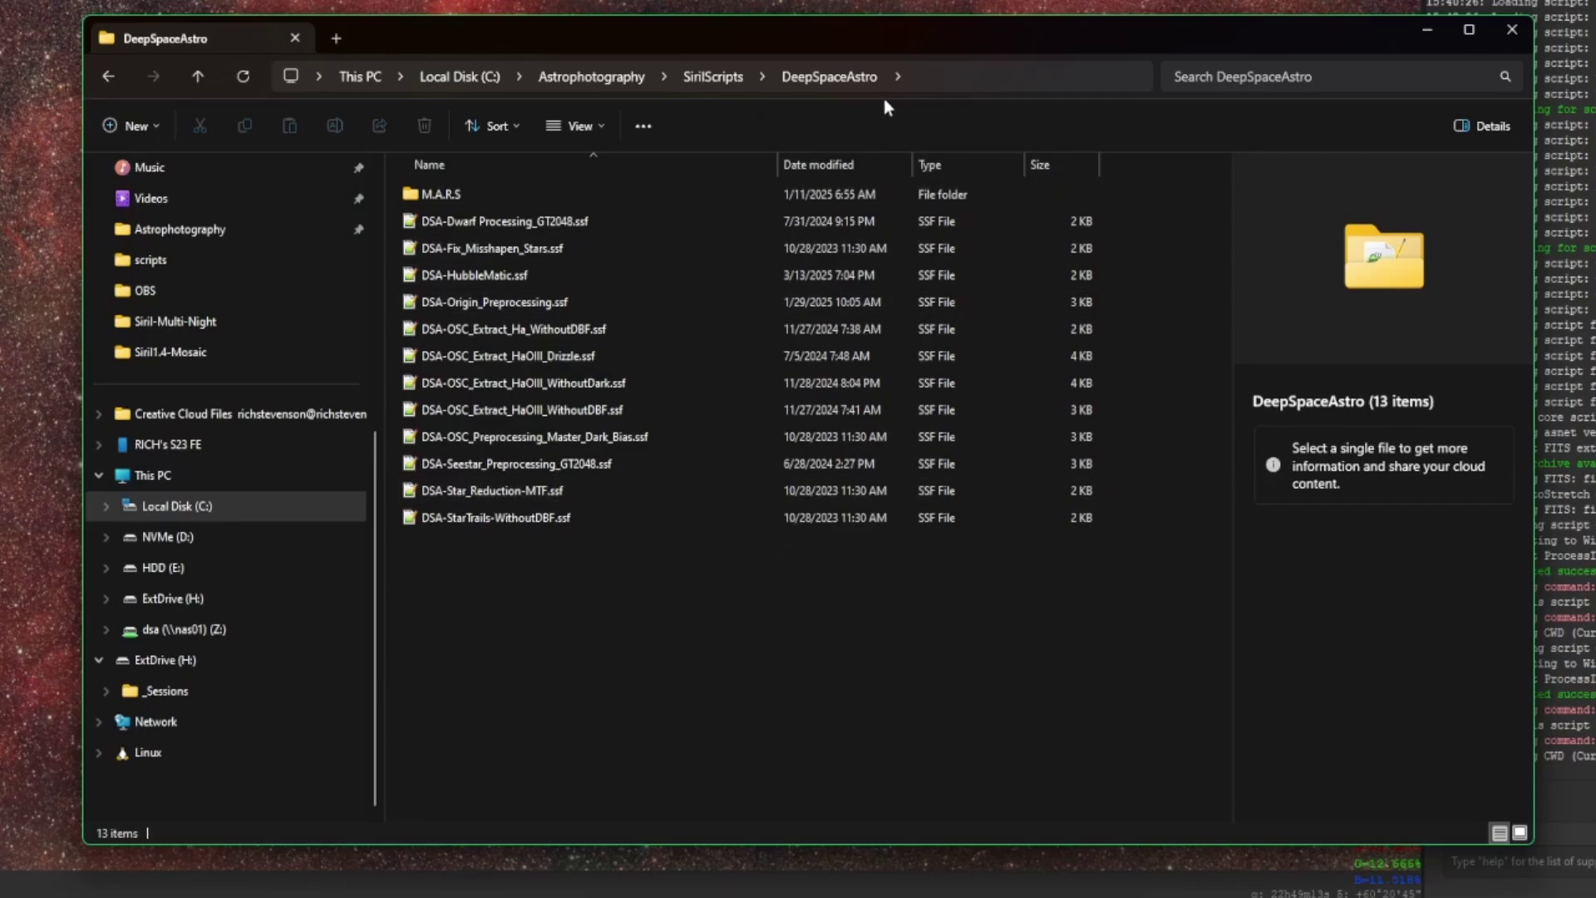
Copy the DeepSpaceAstro folder path from the address bar
{"action": "left_click", "coordinate": [948, 71]}
{"action": "right_click", "coordinate": [539, 76]}
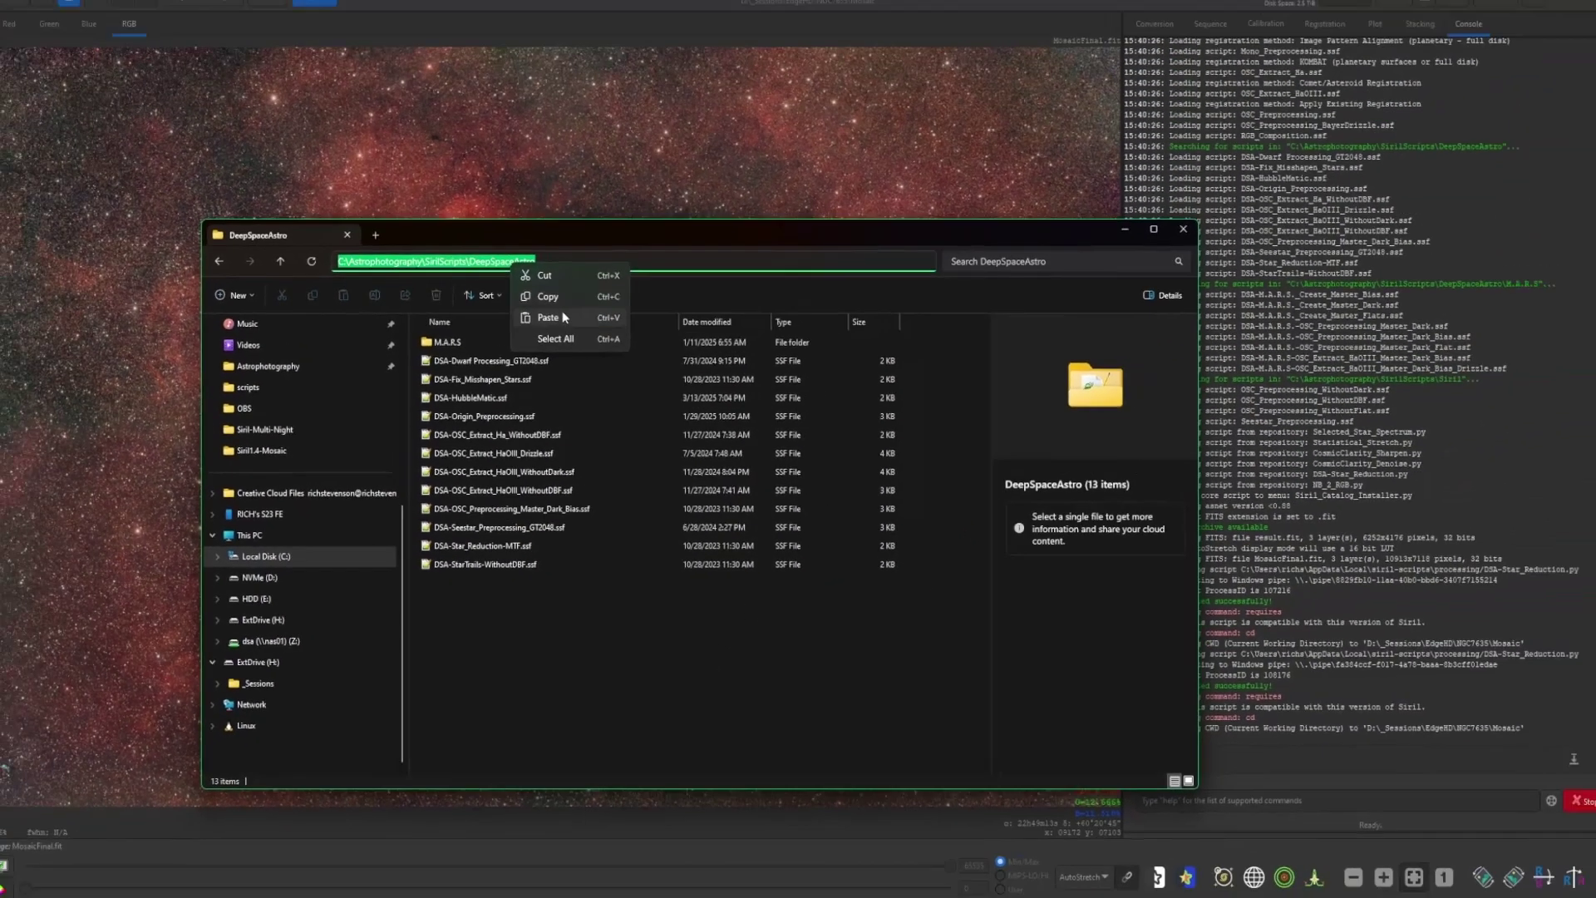
{"action": "left_click", "coordinate": [548, 296]}
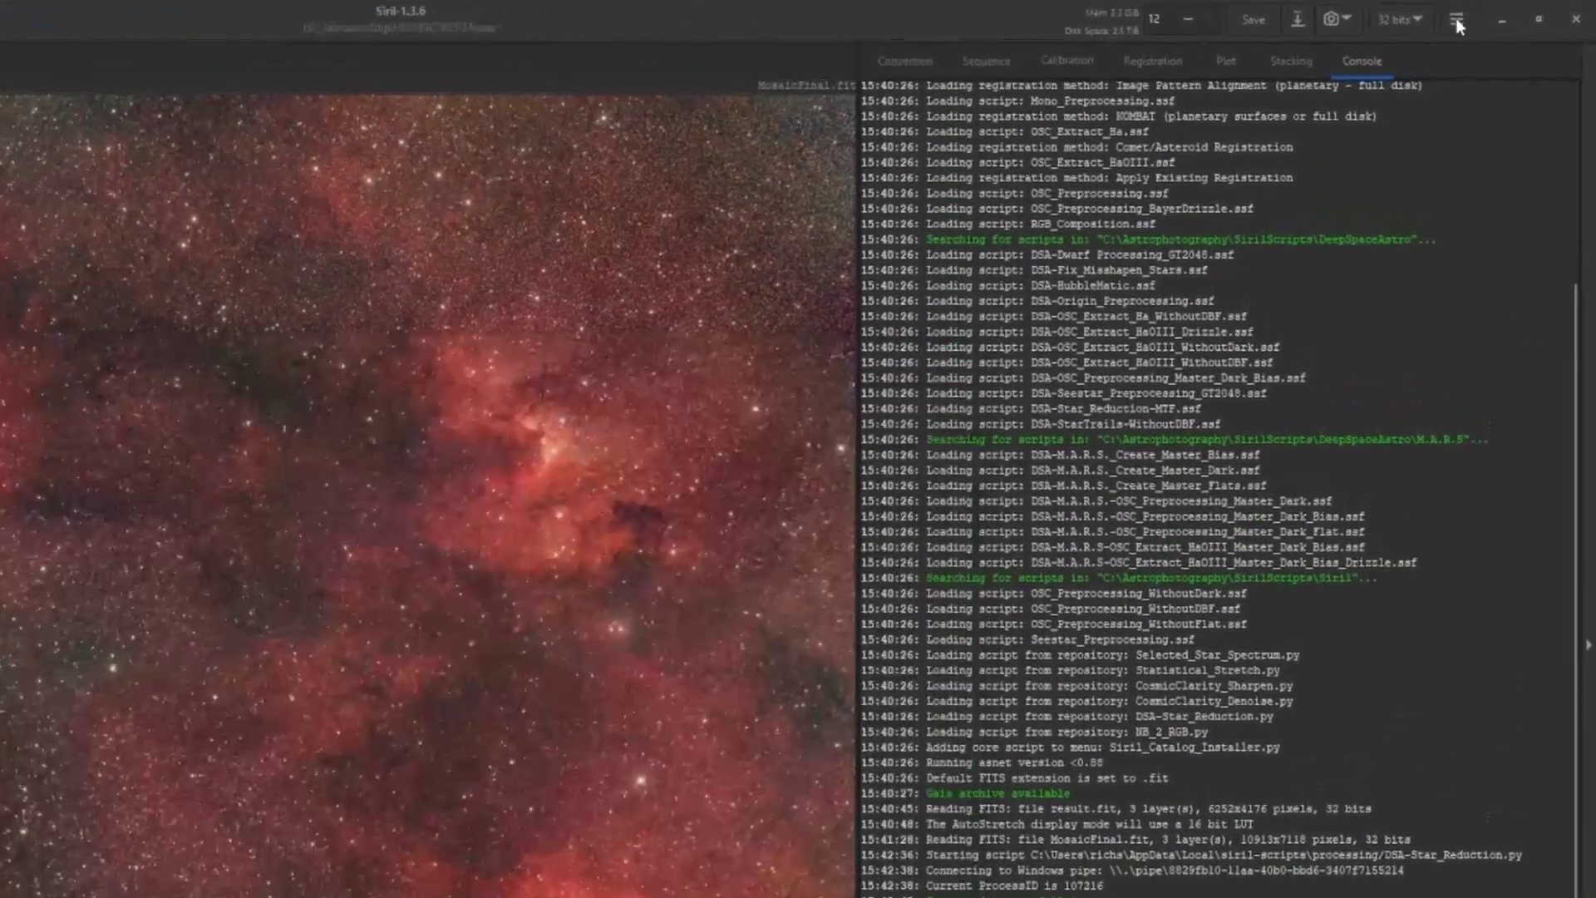
{"action": "left_click", "coordinate": [1501, 15]}
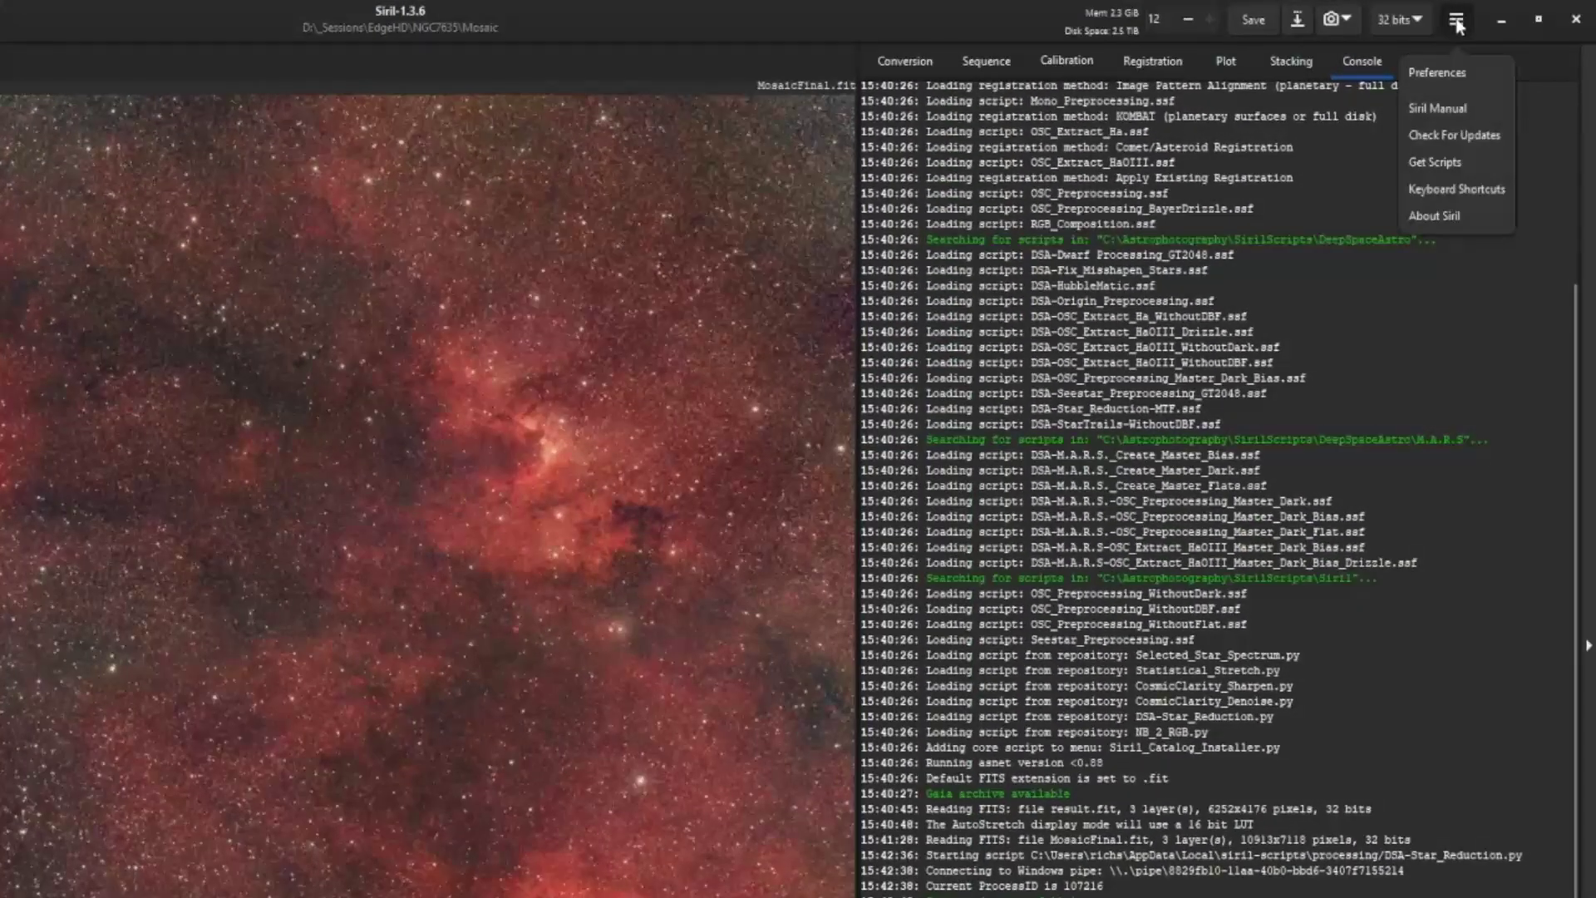
{"action": "left_click", "coordinate": [1437, 72]}
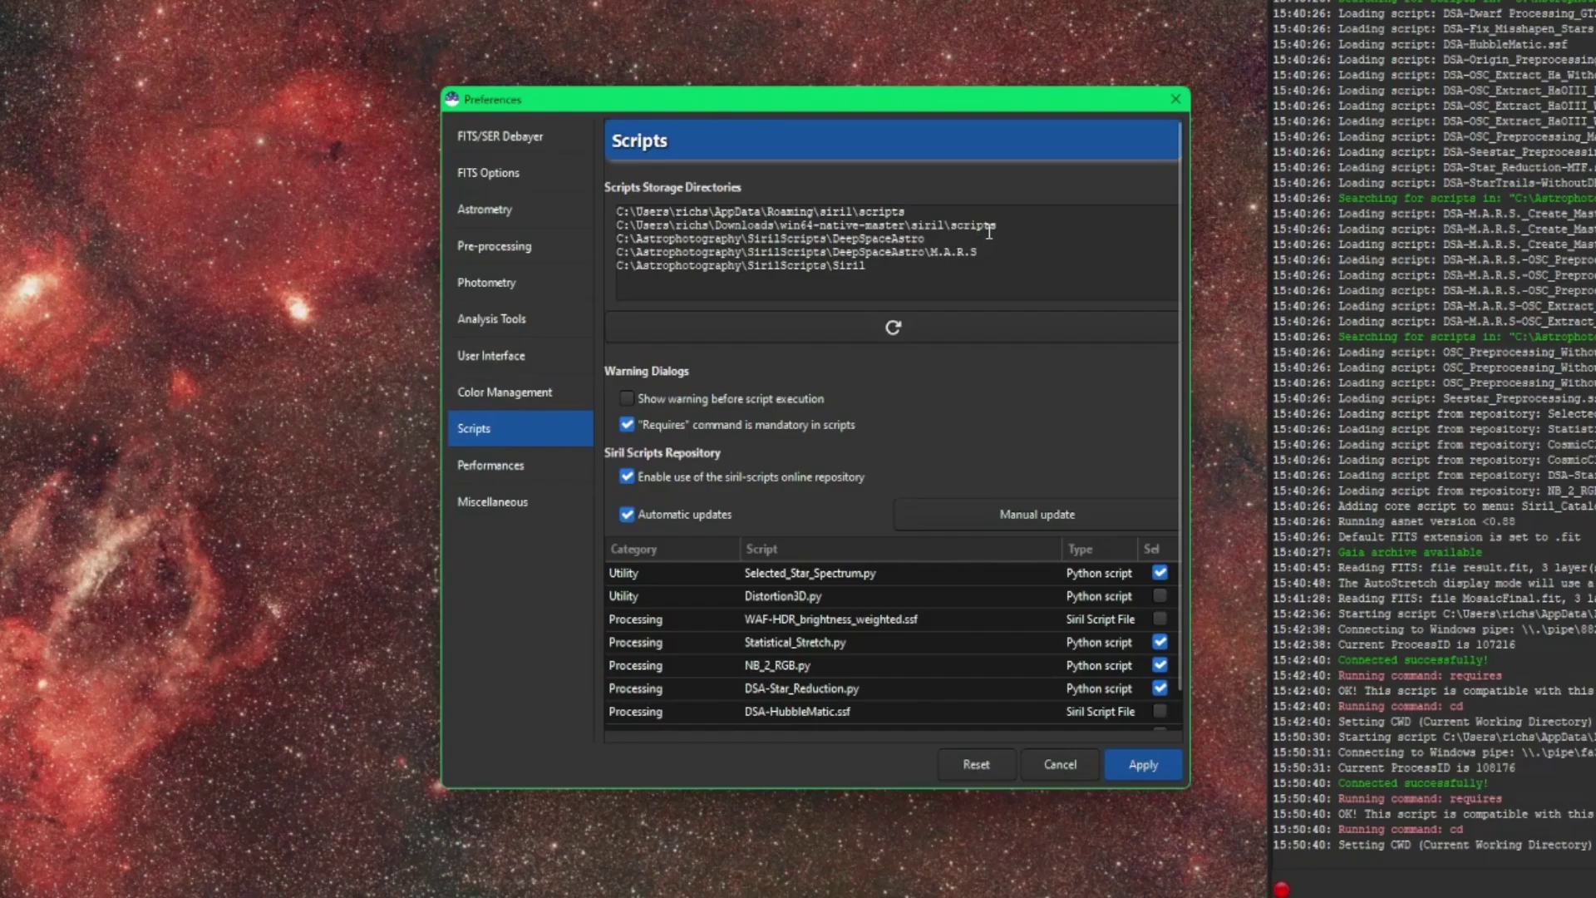
{"action": "left_click_drag", "start_coordinate": [956, 238], "coordinate": [608, 240]}
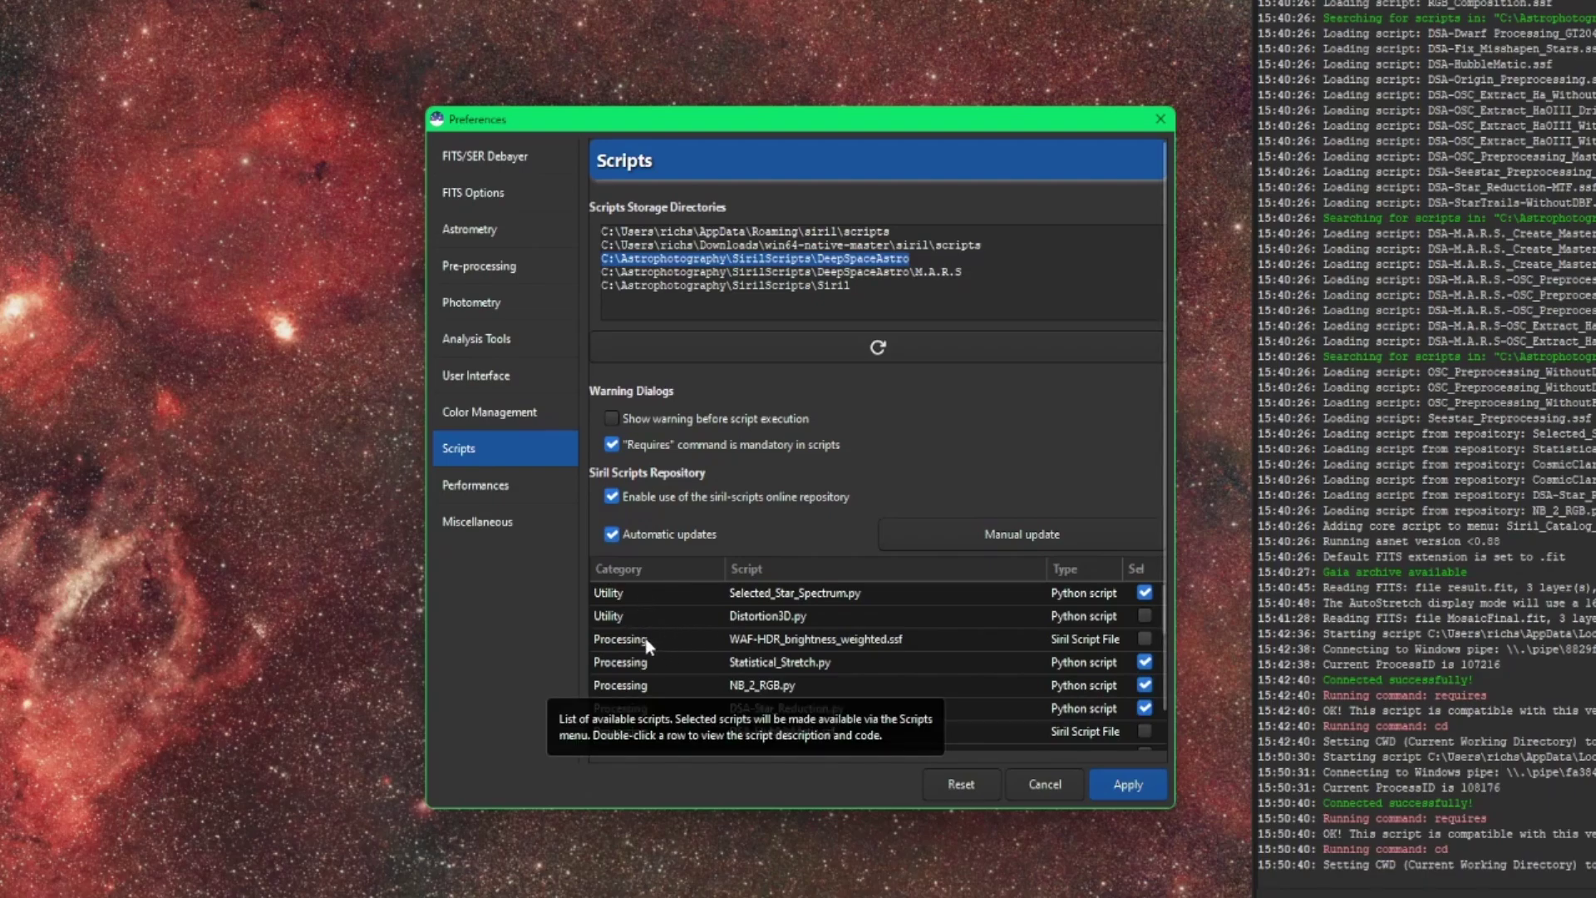
{"action": "scroll", "coordinate": [675, 641], "scroll_direction": "down", "scroll_amount": 1}
{"action": "scroll", "coordinate": [675, 648], "scroll_direction": "down", "scroll_amount": 3}
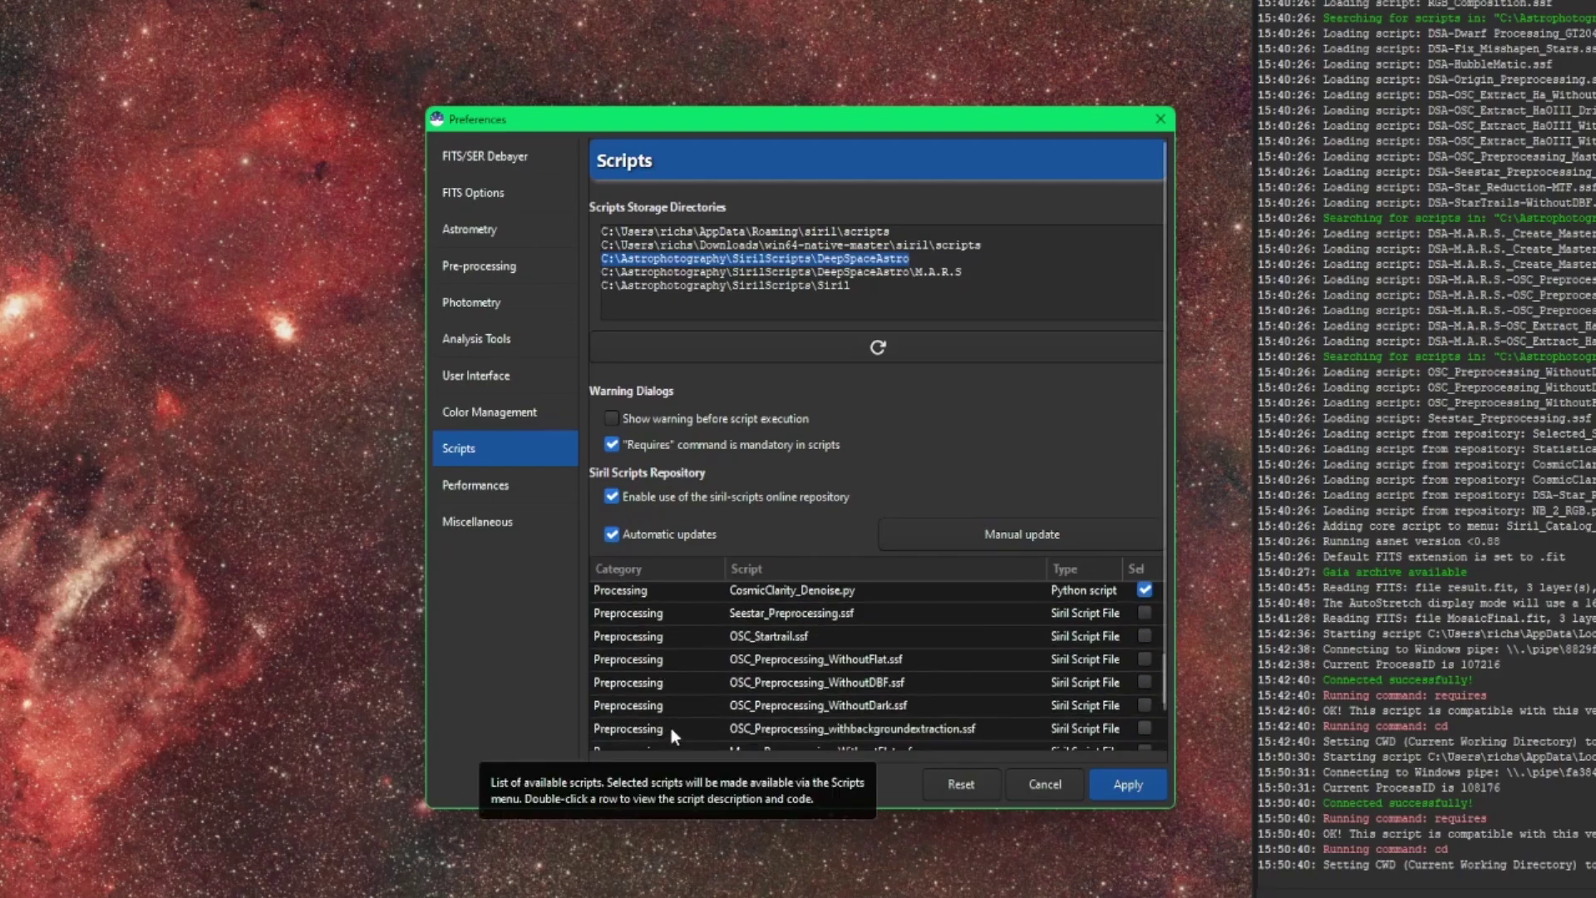
{"action": "scroll", "coordinate": [675, 719], "scroll_direction": "up", "scroll_amount": 4}
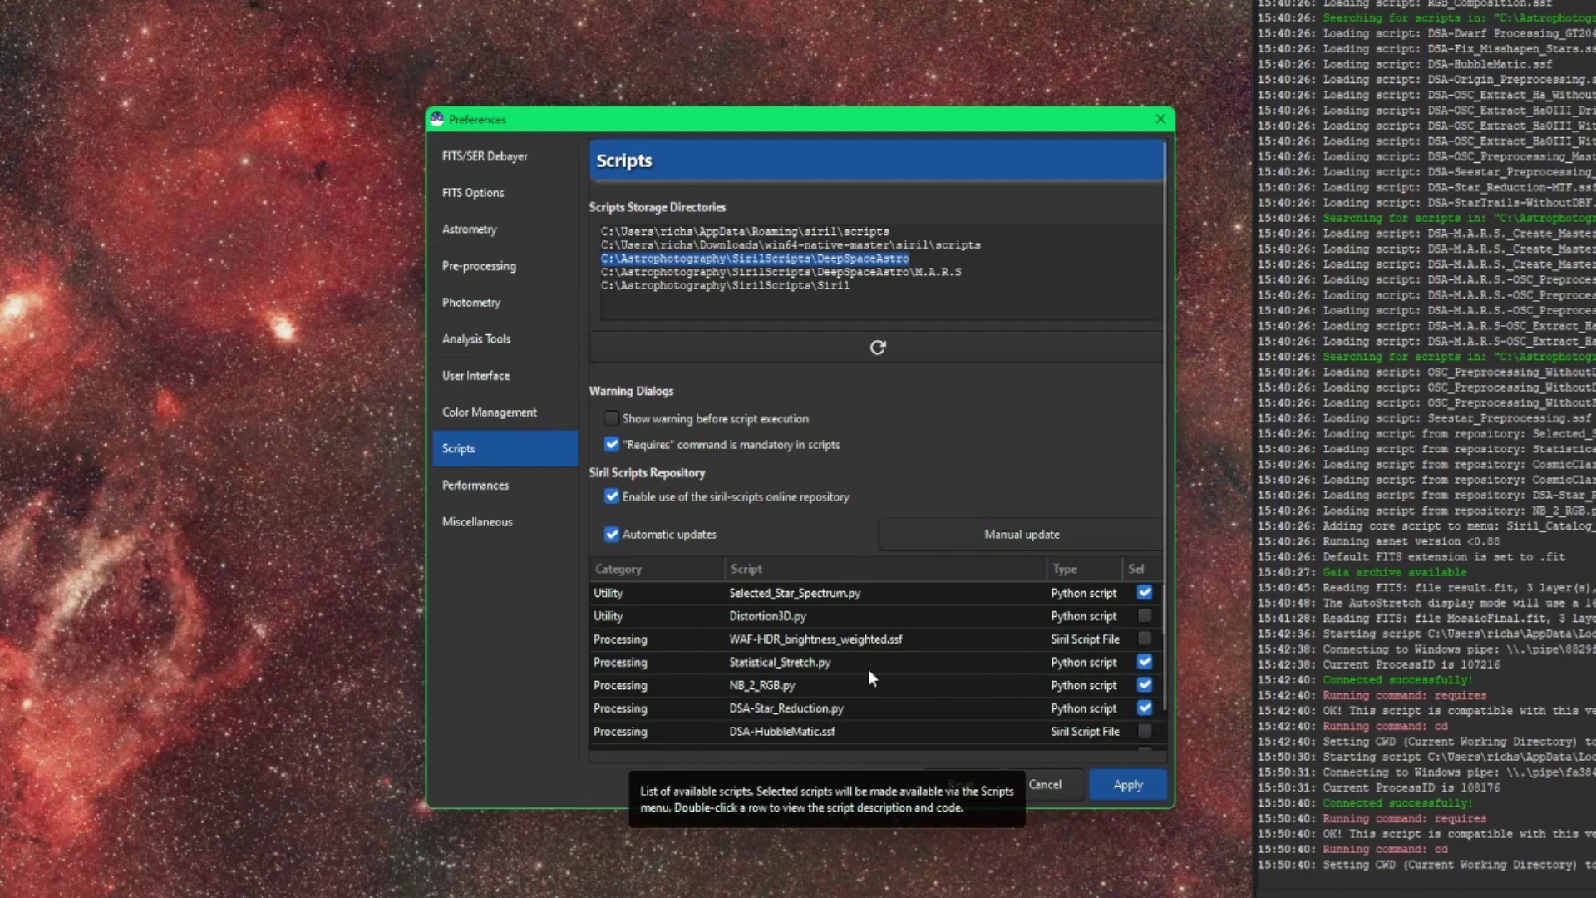
{"action": "double_click", "coordinate": [746, 590]}
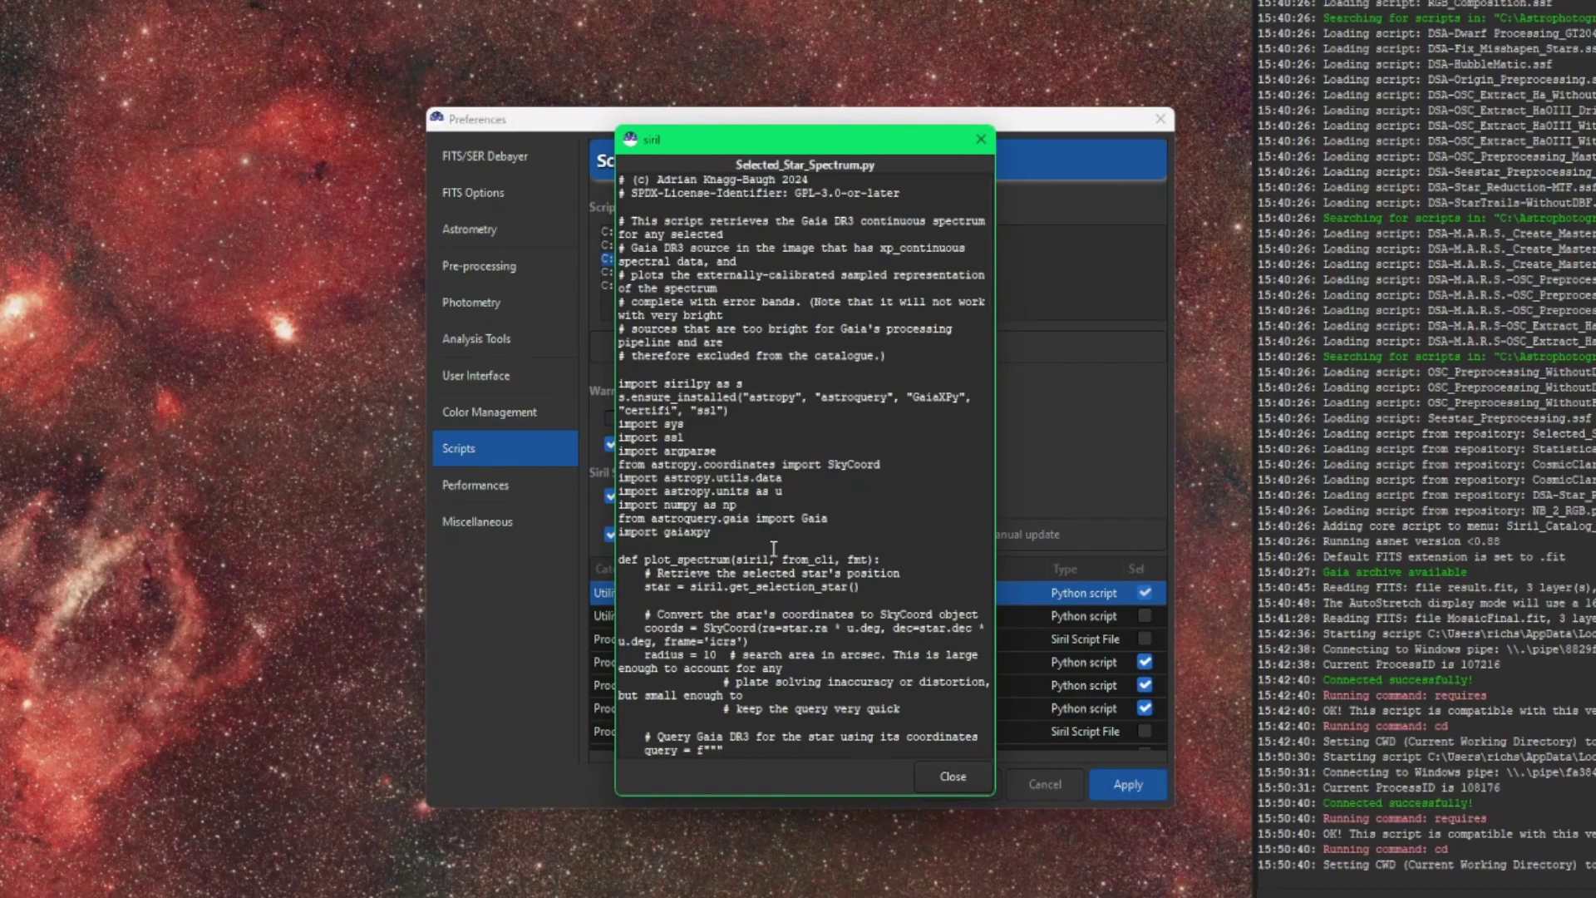
{"action": "scroll", "coordinate": [773, 548], "scroll_direction": "down", "scroll_amount": 5}
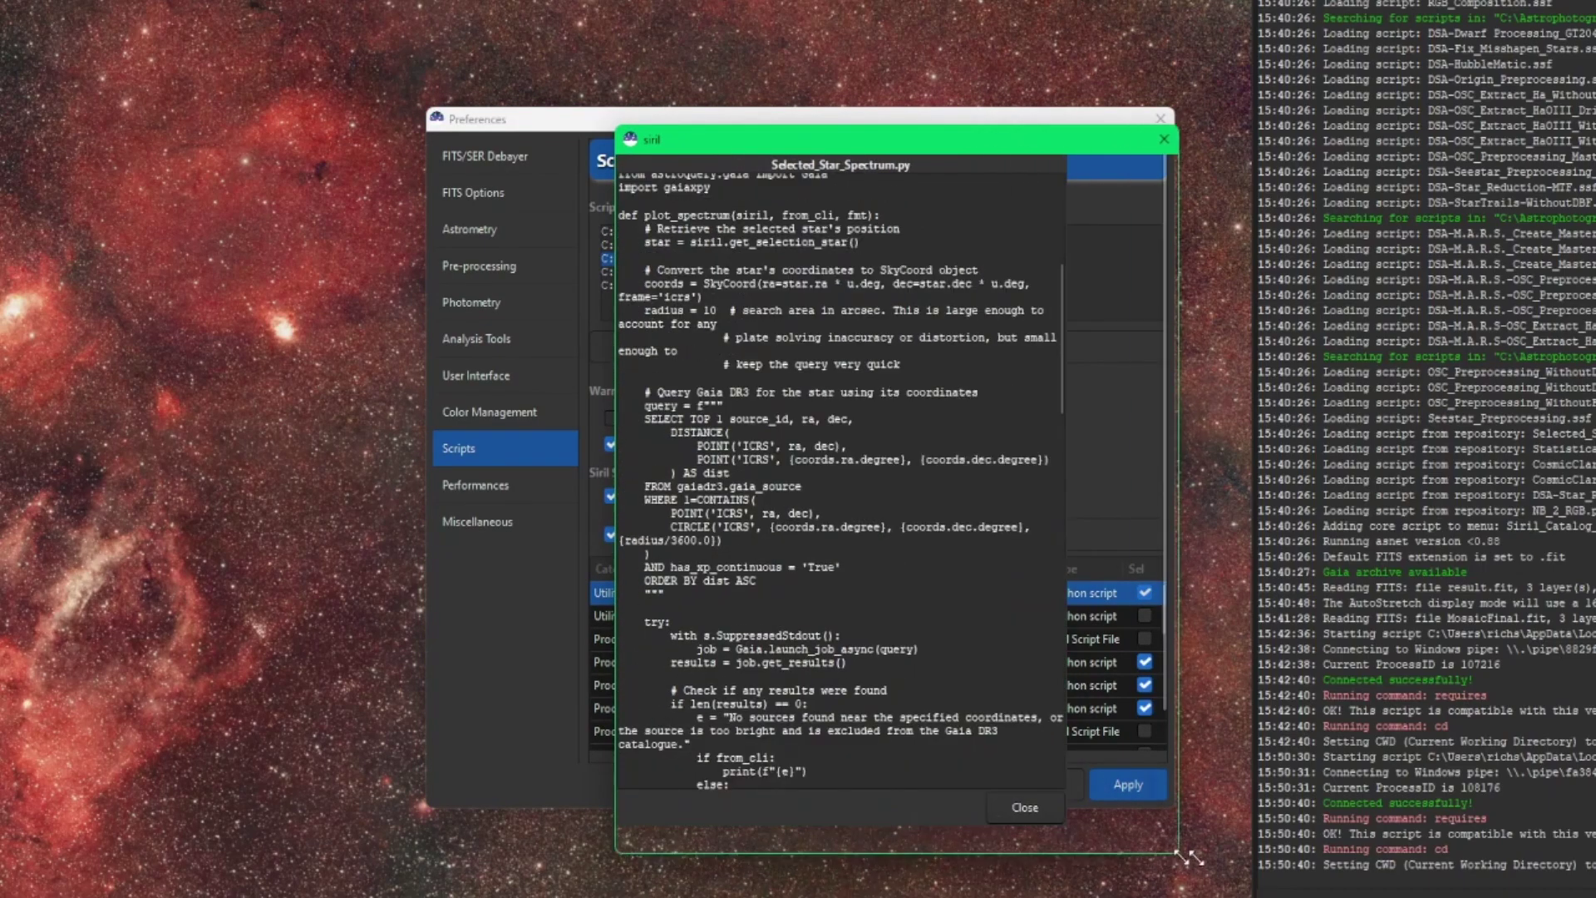
{"action": "left_click_drag", "start_coordinate": [993, 793], "coordinate": [1454, 888]}
{"action": "left_click_drag", "start_coordinate": [977, 162], "coordinate": [618, 41]}
{"action": "scroll", "coordinate": [715, 422], "scroll_direction": "down", "scroll_amount": 2}
{"action": "scroll", "coordinate": [715, 421], "scroll_direction": "up", "scroll_amount": 2}
{"action": "left_click", "coordinate": [686, 410]}
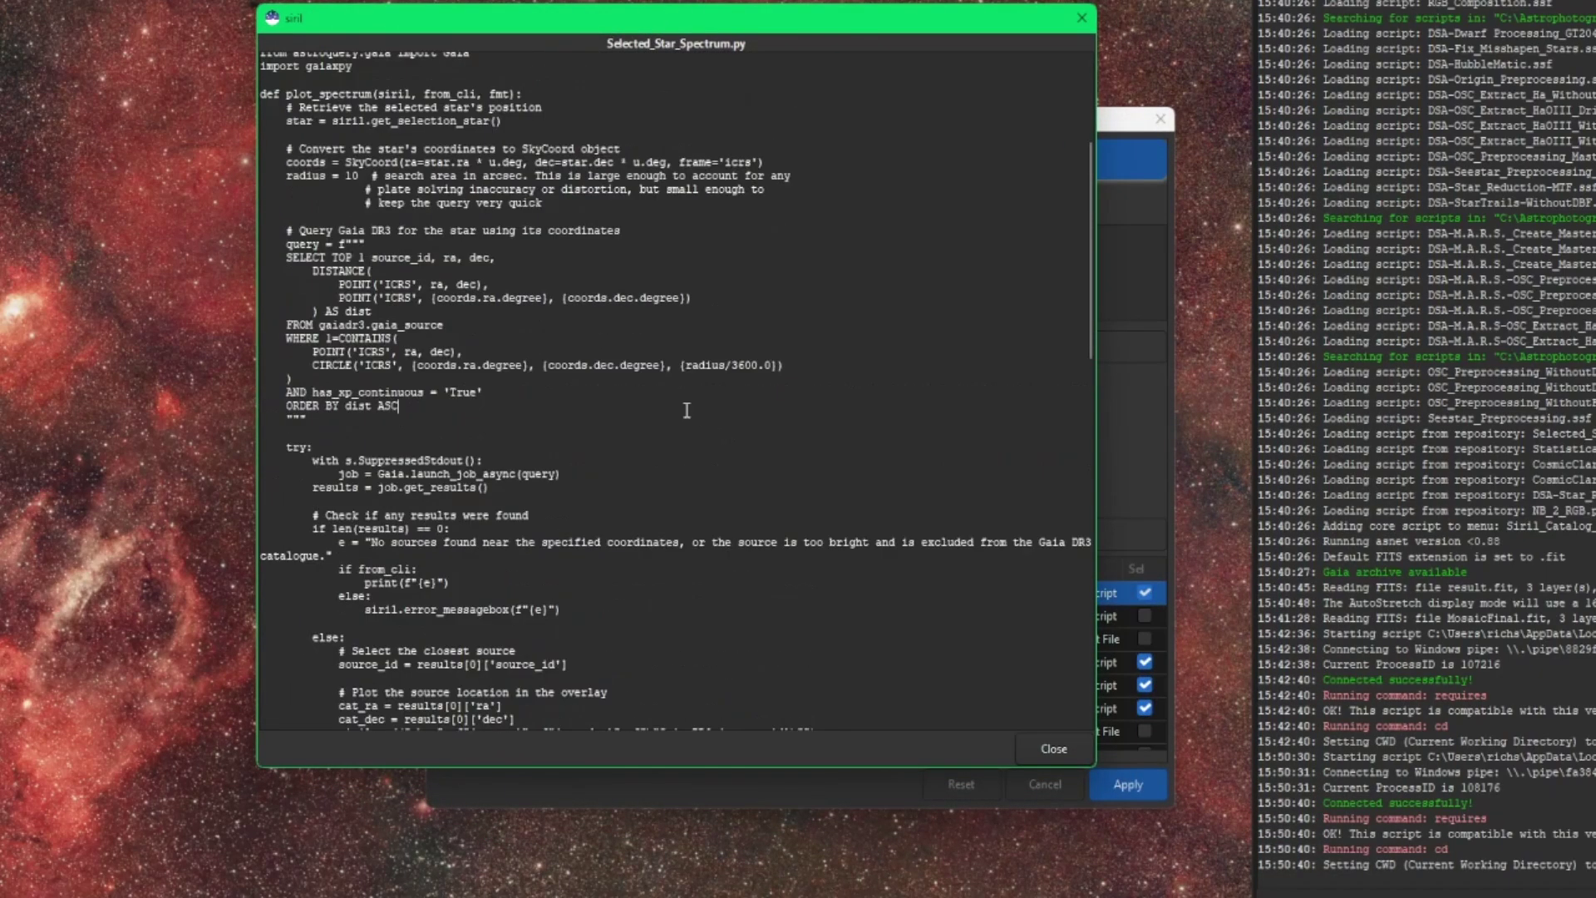
{"action": "key", "text": "ctrl+a"}
{"action": "right_click", "coordinate": [549, 353]}
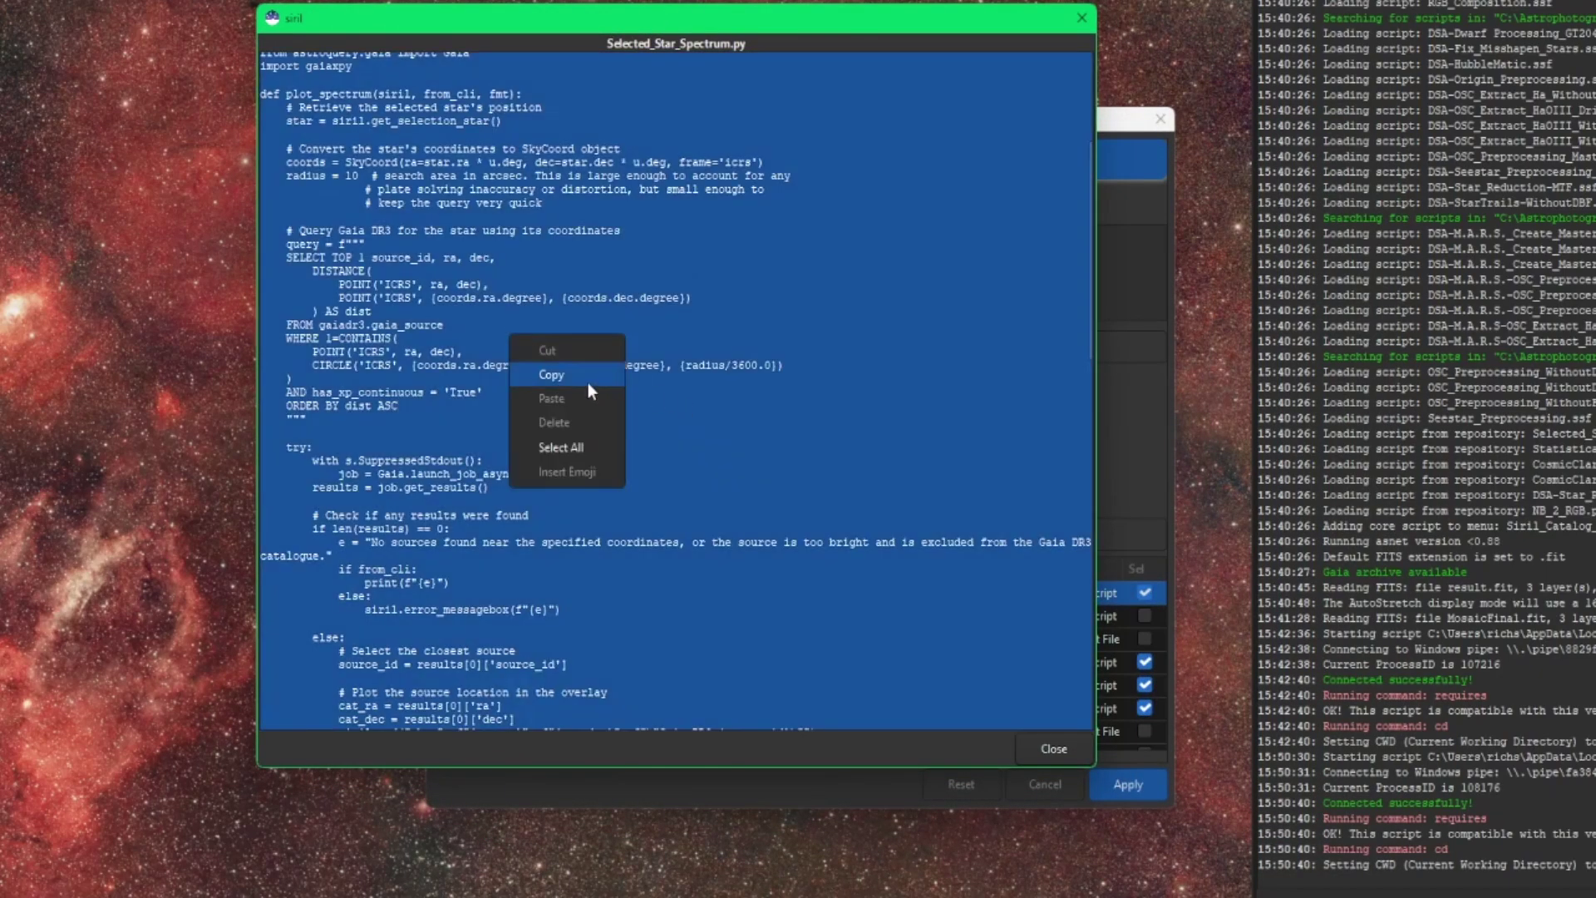
{"action": "left_click", "coordinate": [587, 381]}
{"action": "left_click", "coordinate": [743, 420]}
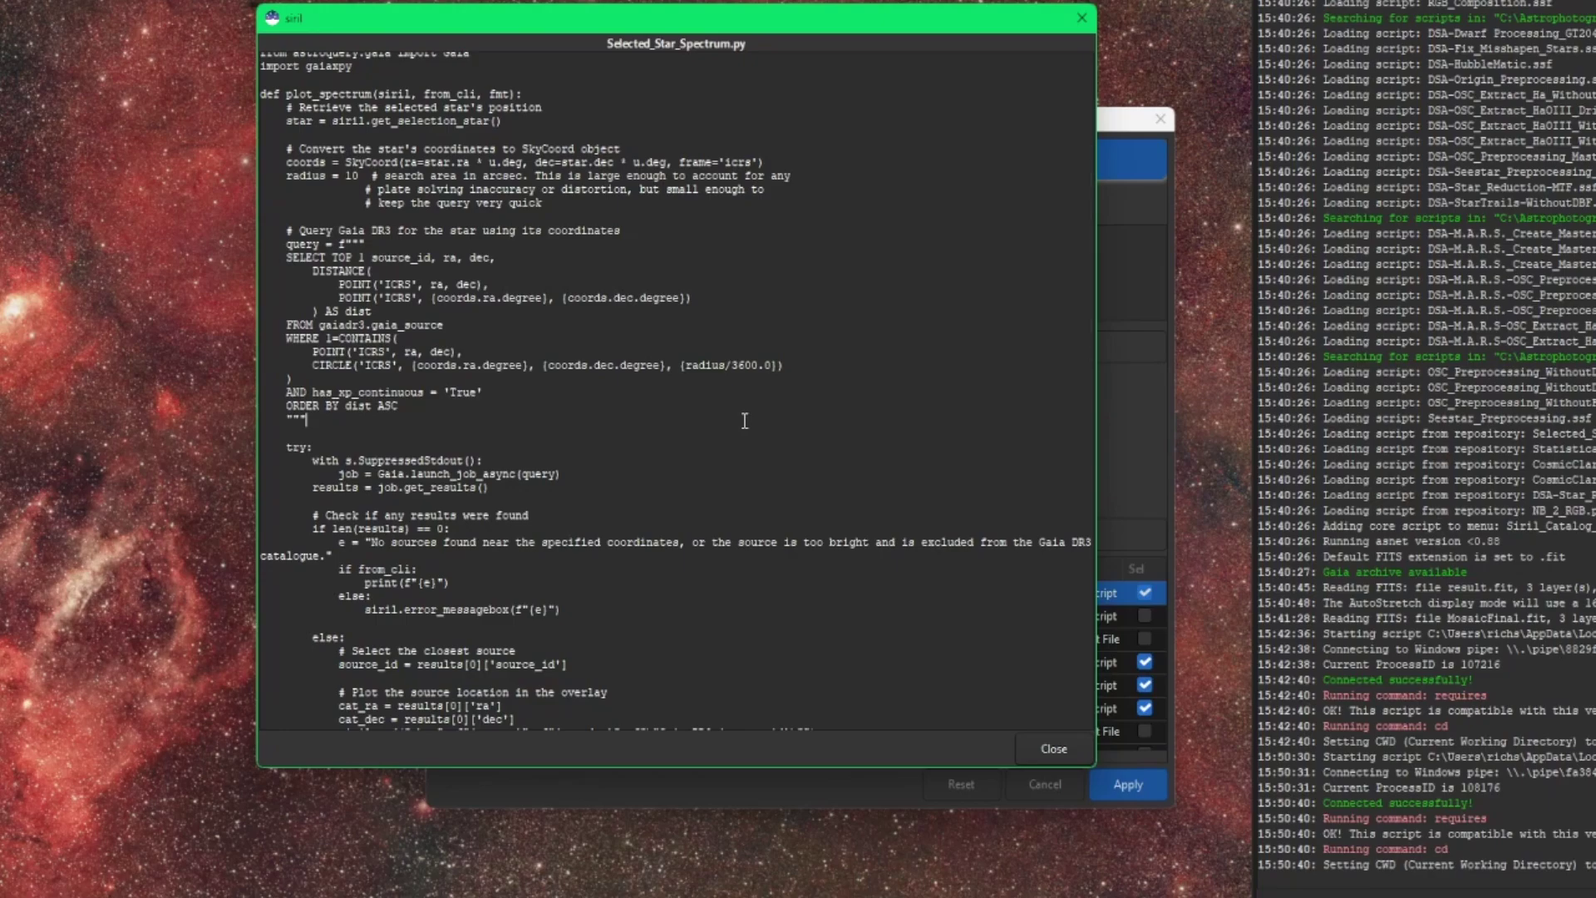
{"action": "scroll", "coordinate": [744, 421], "scroll_direction": "up", "scroll_amount": 5}
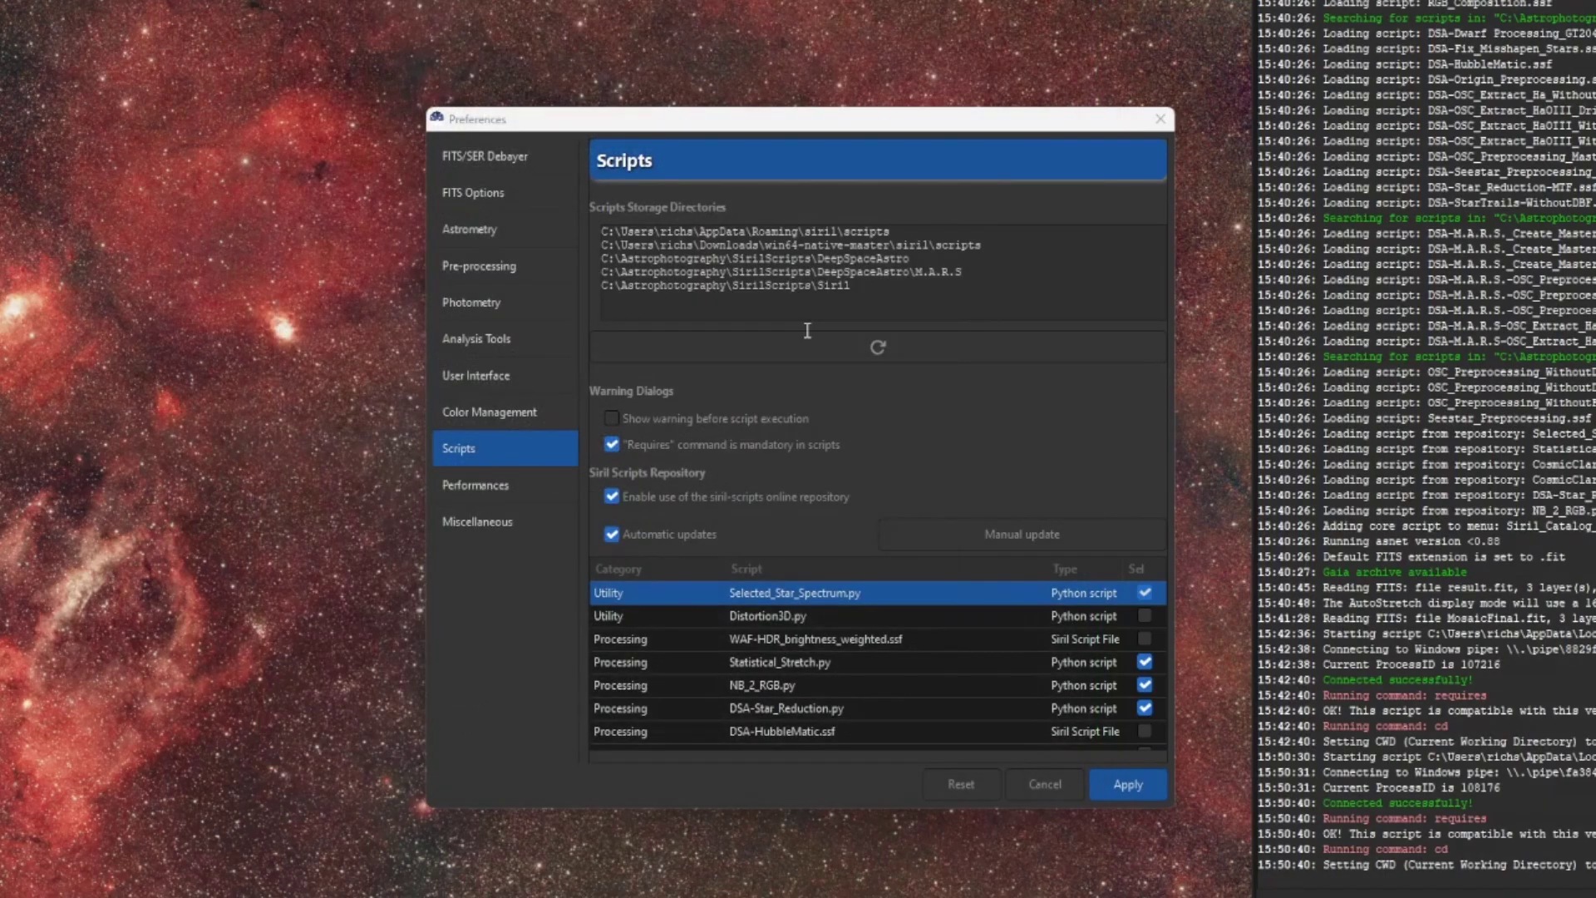
{"action": "left_click", "coordinate": [1083, 19]}
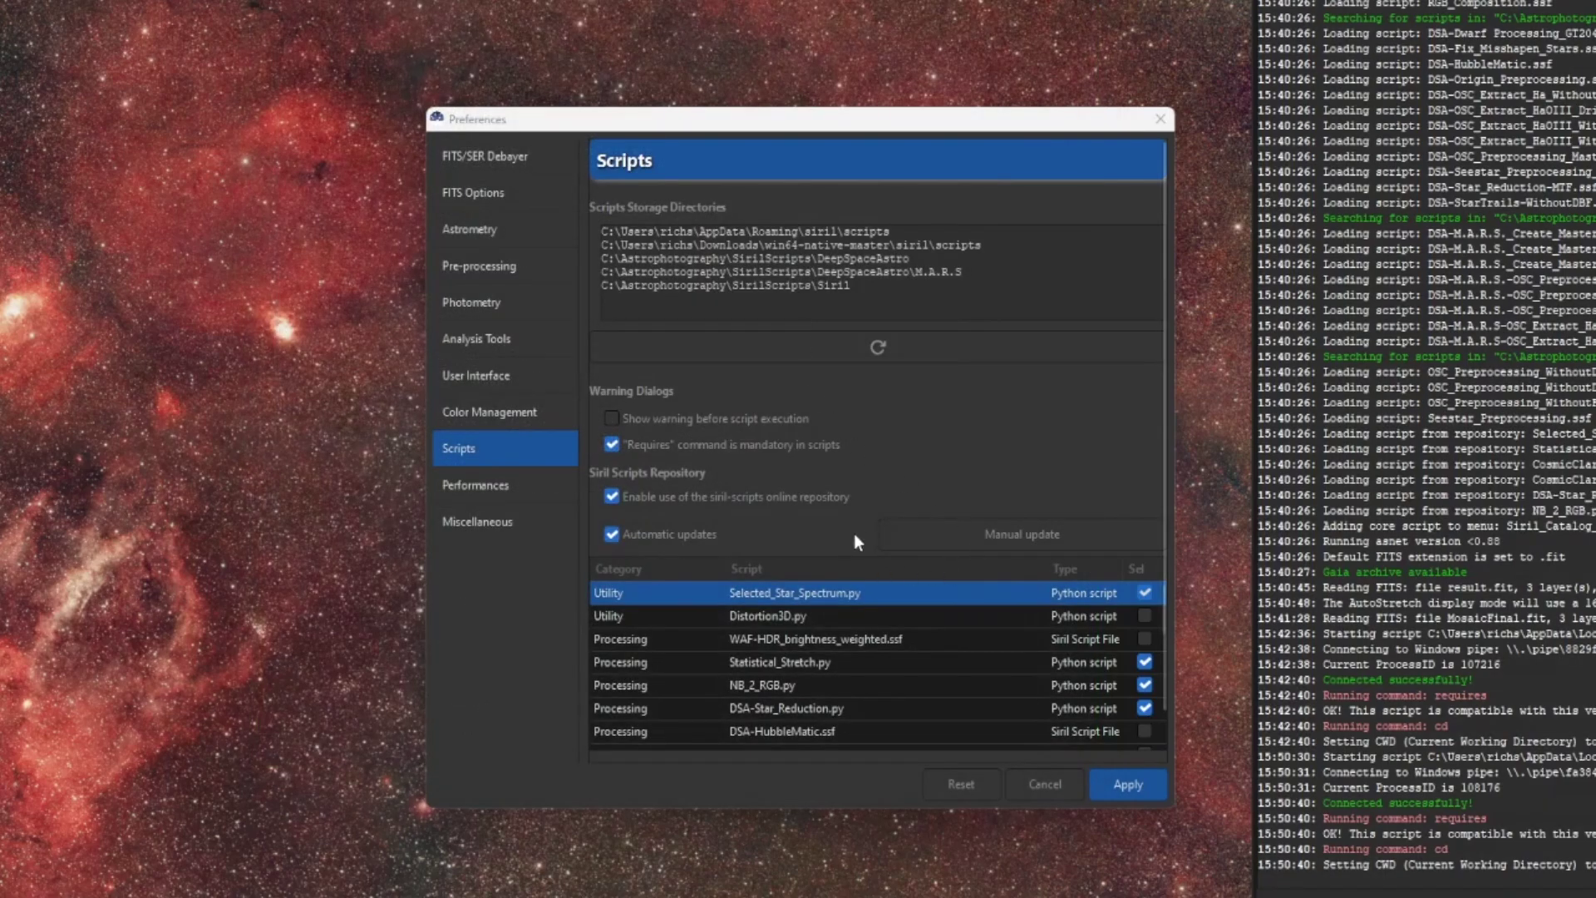
{"action": "double_click", "coordinate": [792, 730]}
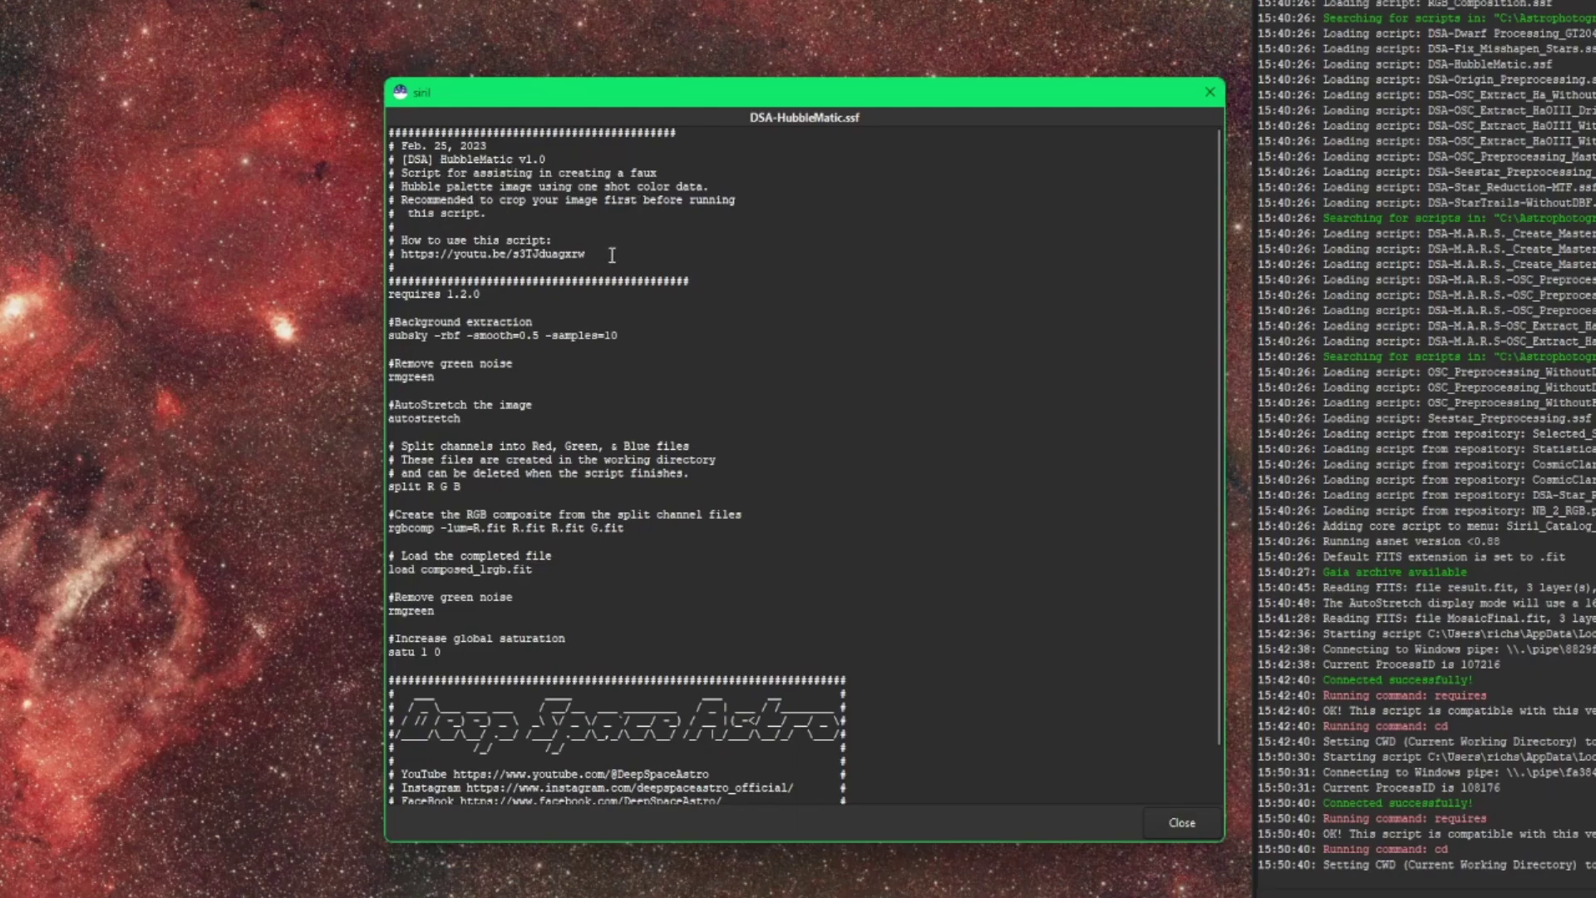
{"action": "left_click_drag", "start_coordinate": [586, 253], "coordinate": [400, 253]}
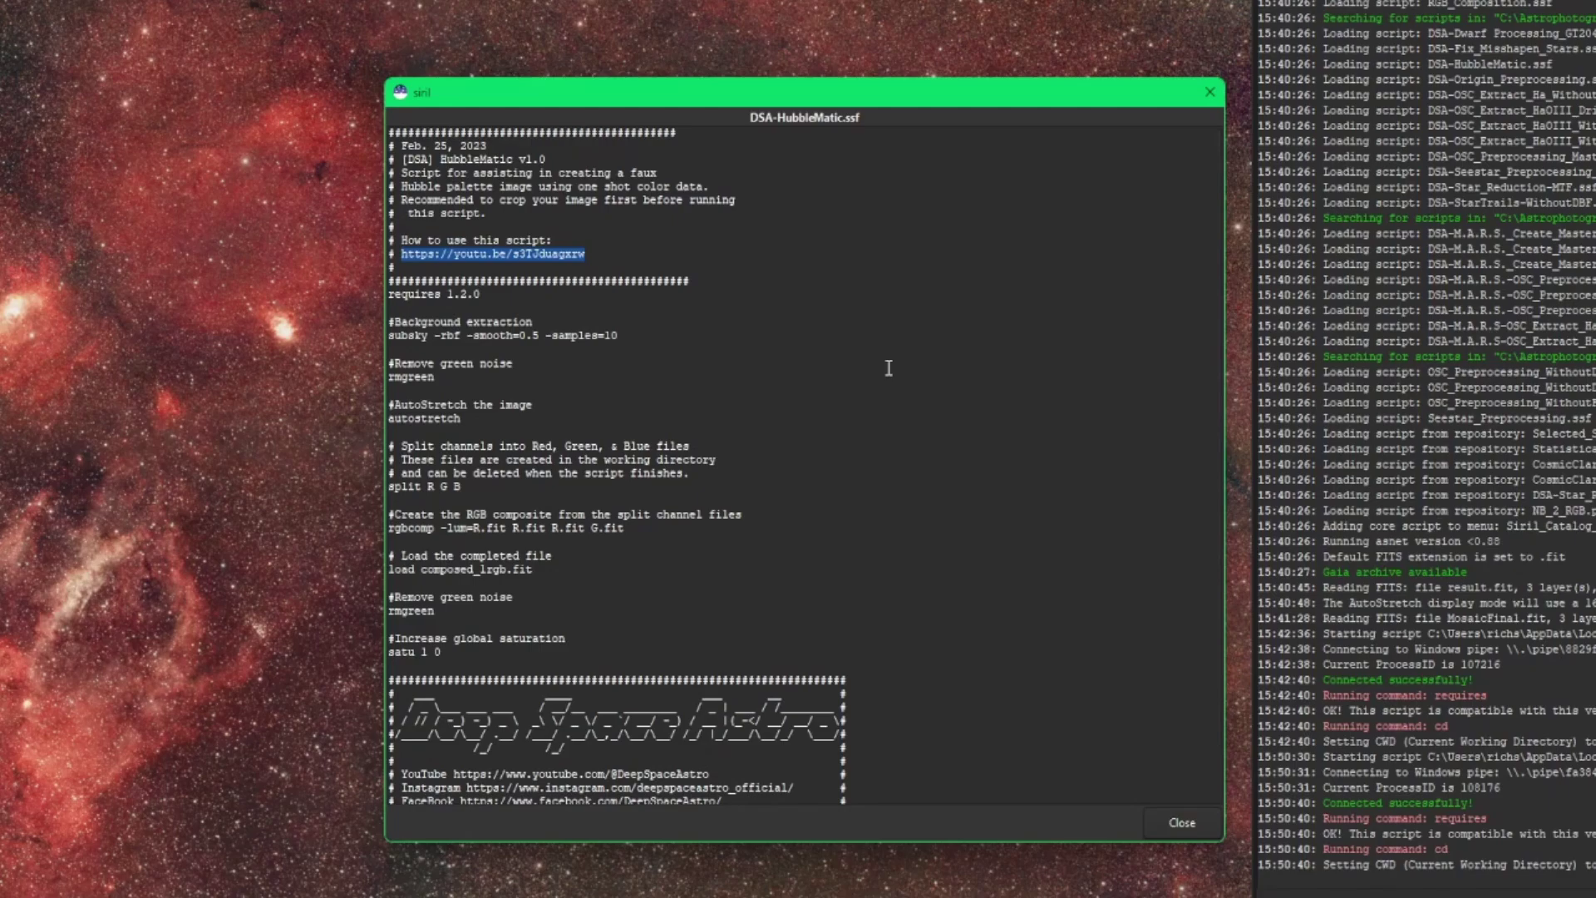
{"action": "left_click", "coordinate": [1210, 91]}
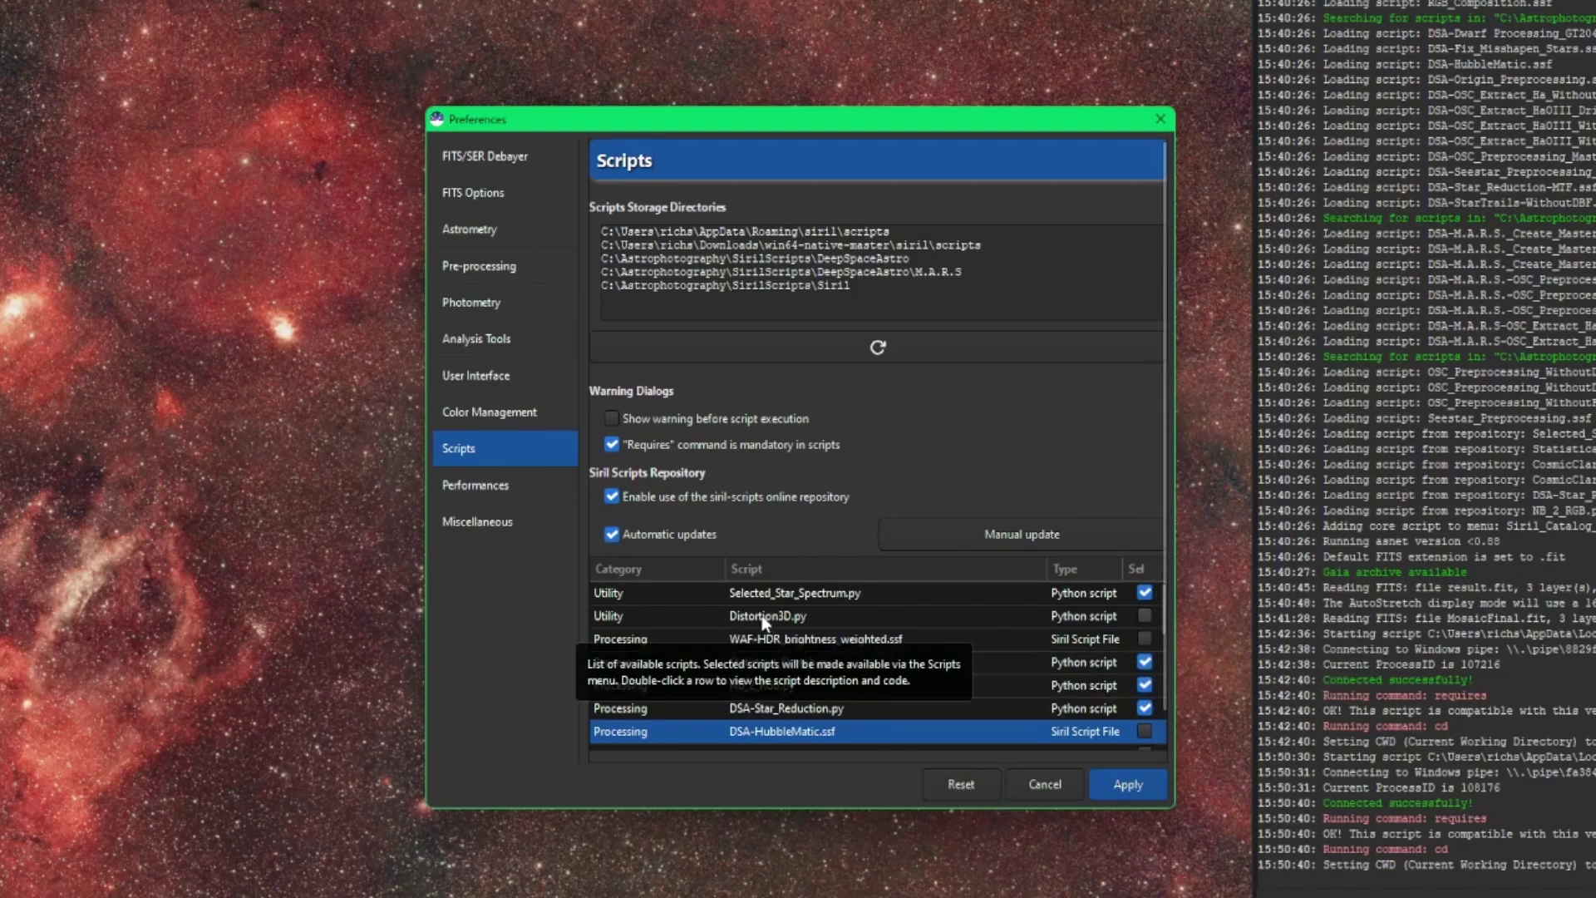
Select Distortion3D.py in the script preferences, apply, and run it from Python Scripts
{"action": "left_click", "coordinate": [1146, 616]}
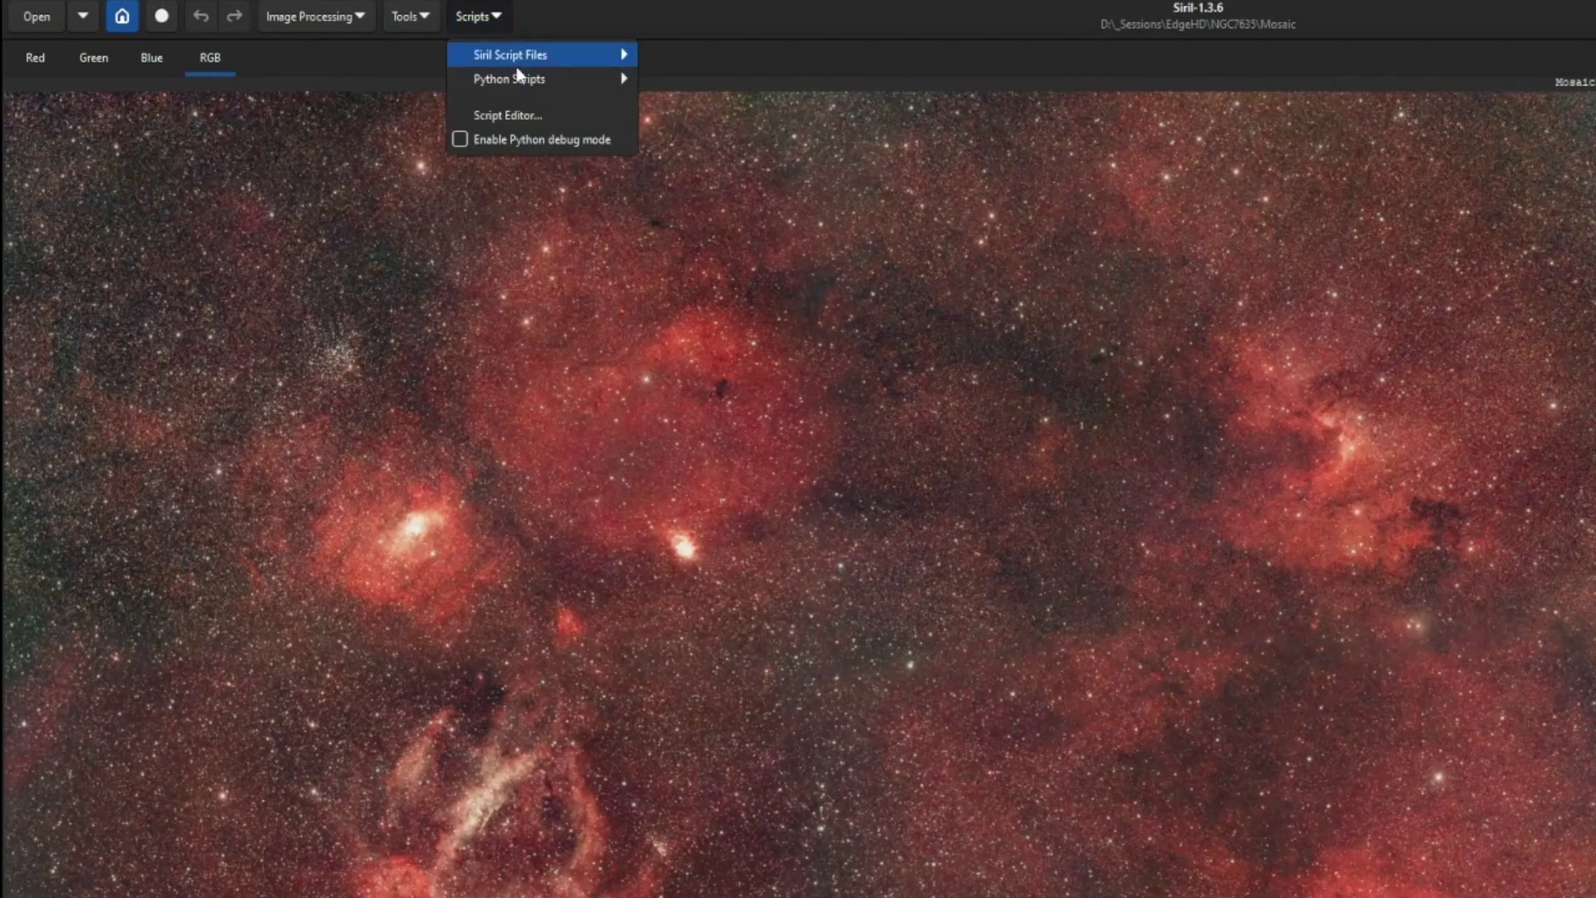
{"action": "mouse_move", "coordinate": [520, 78]}
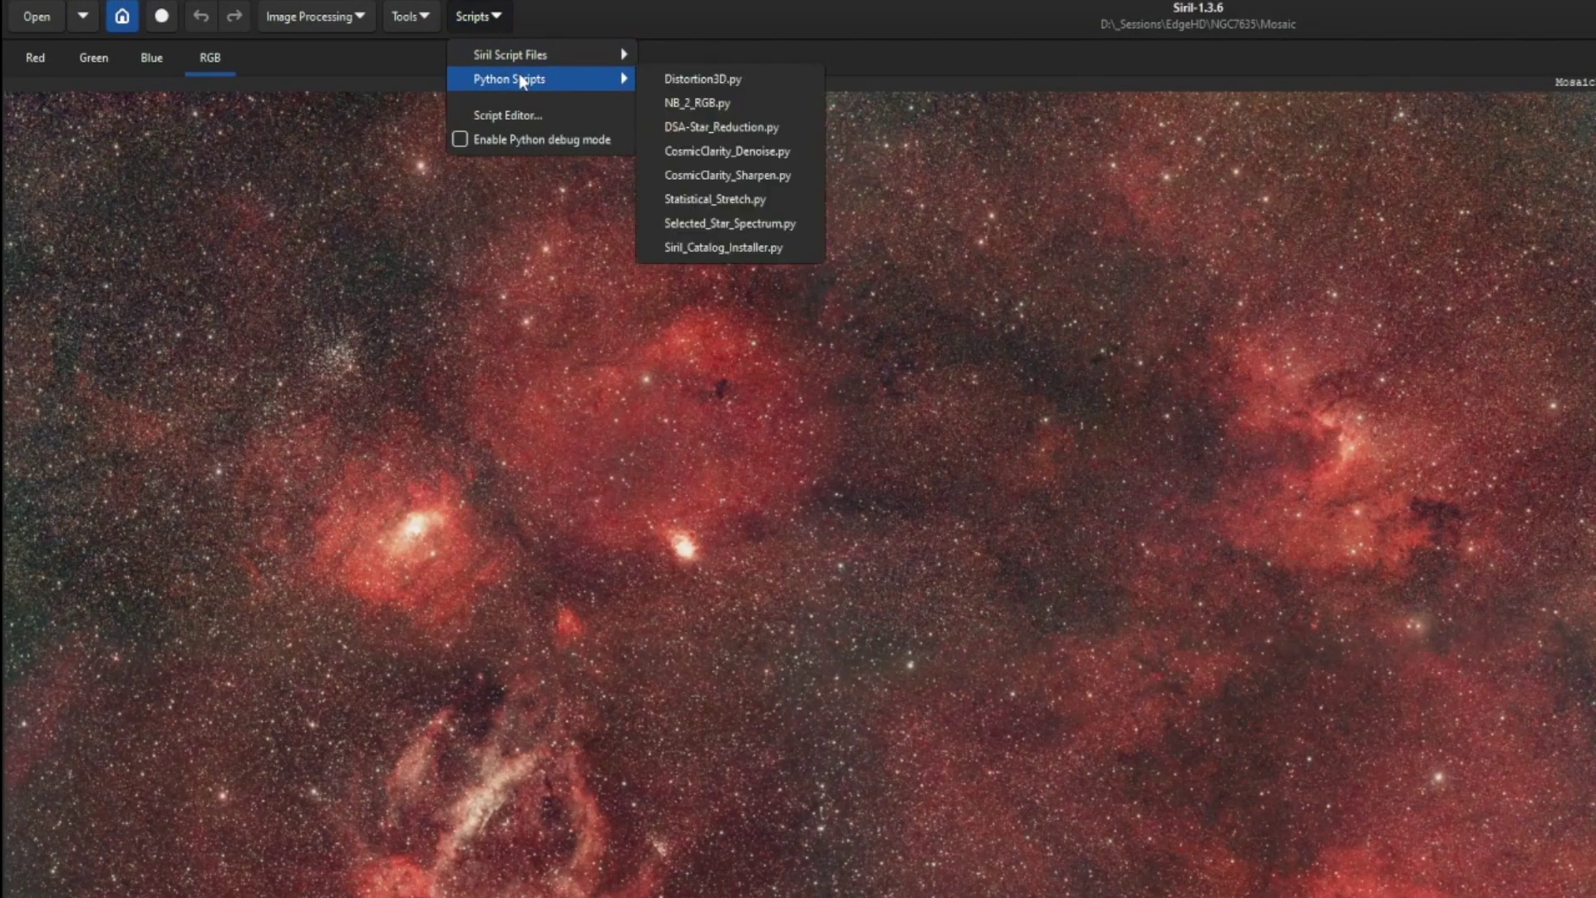
{"action": "left_click", "coordinate": [778, 78]}
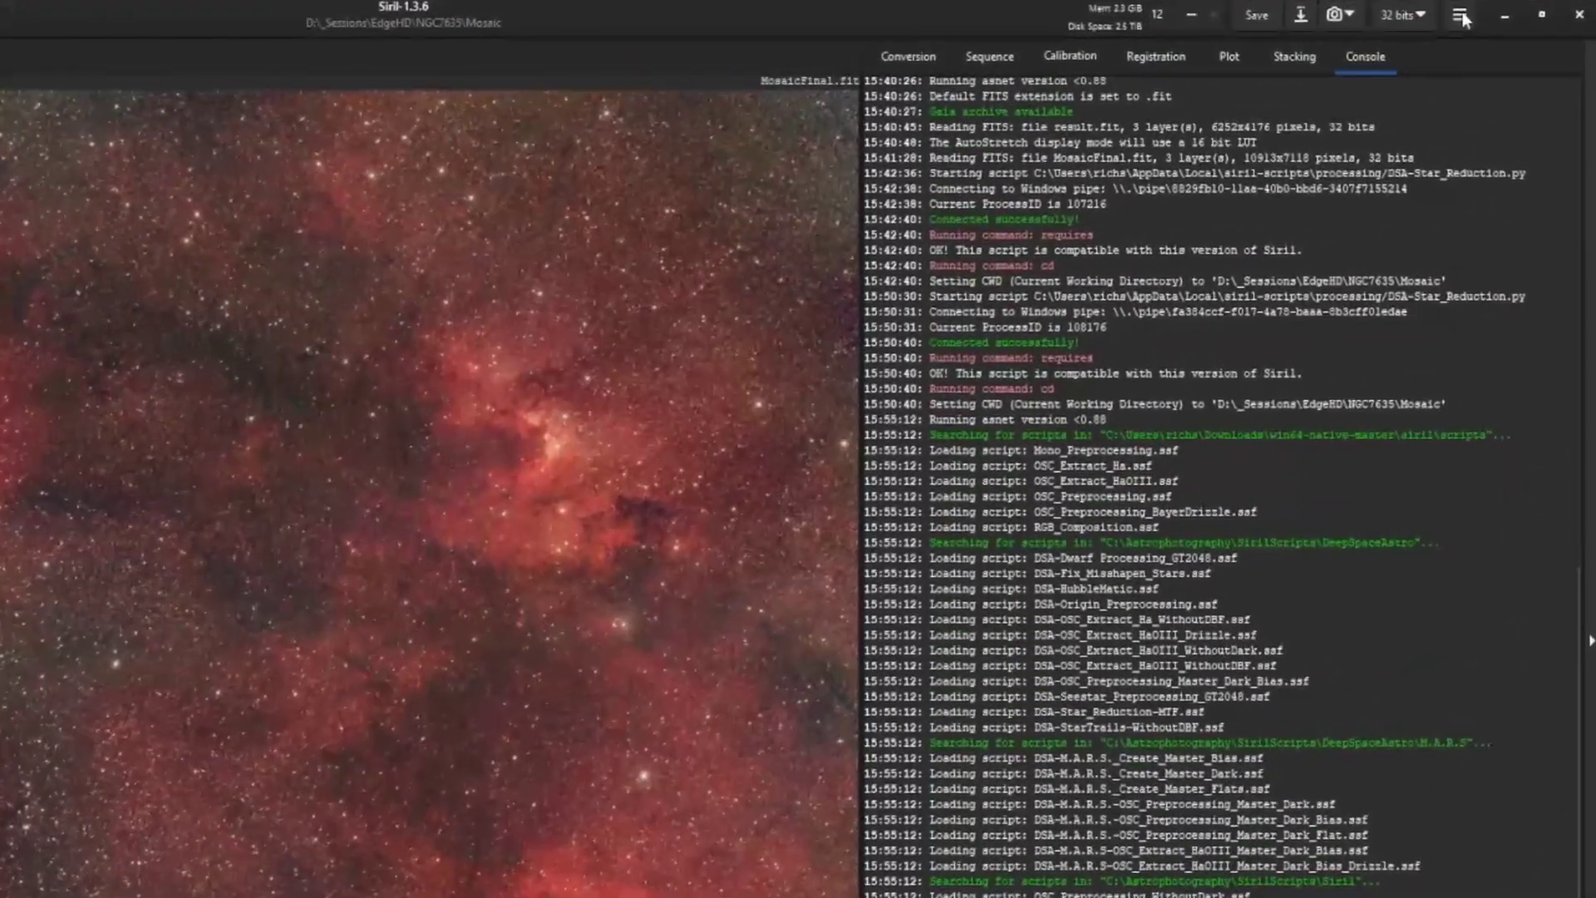
Untick Distortion3D.py in the Get Scripts preferences and apply the selection
{"action": "left_click", "coordinate": [1502, 15]}
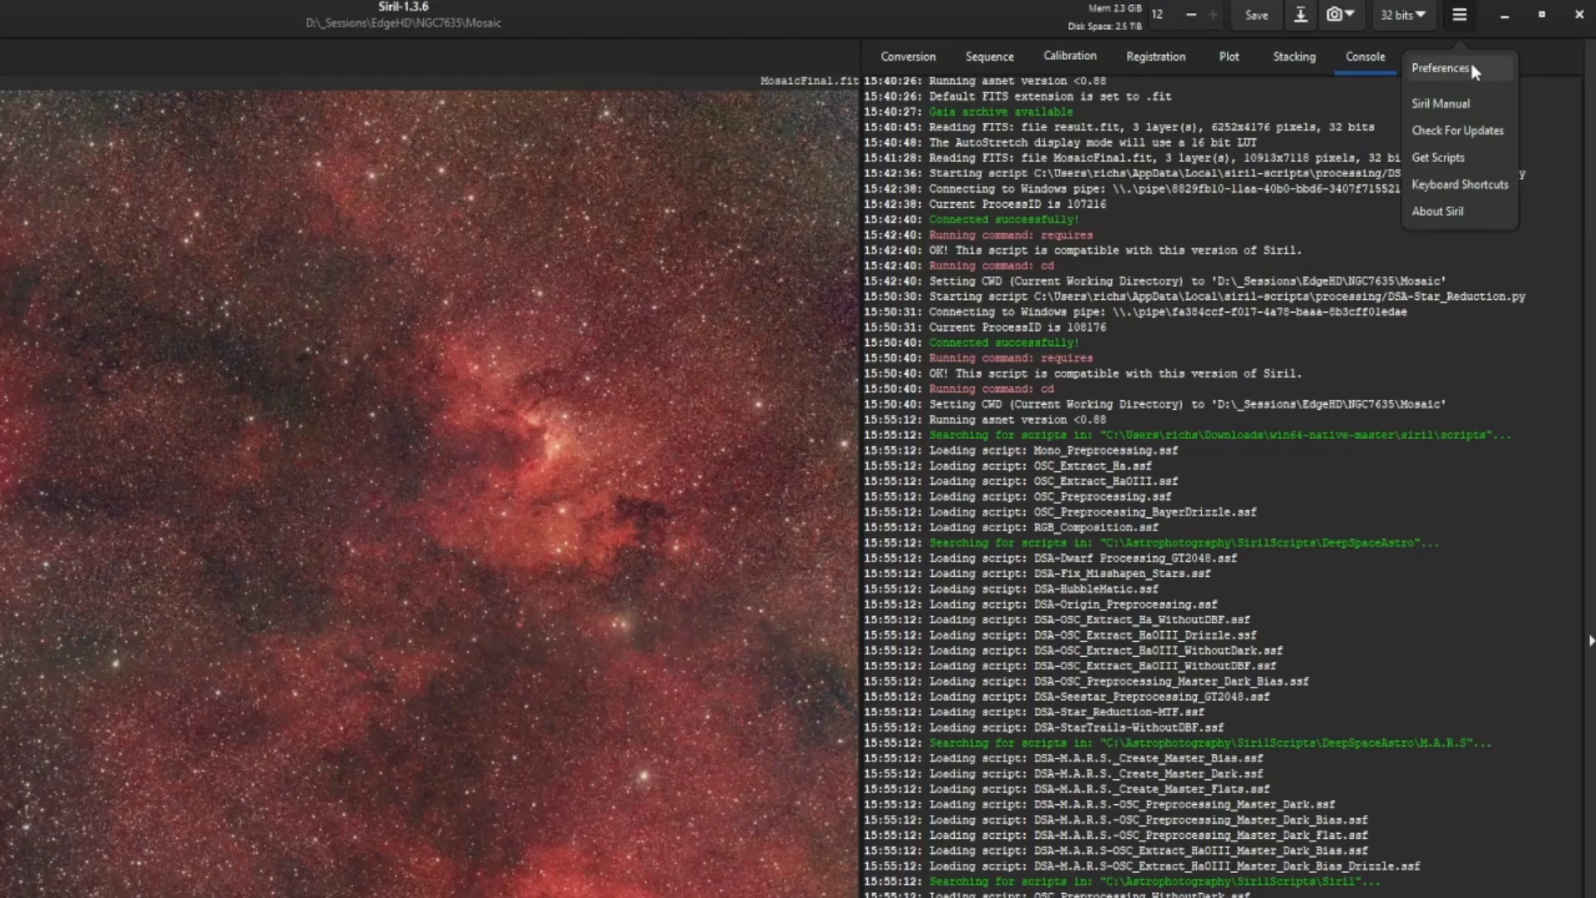
{"action": "left_click", "coordinate": [1468, 156]}
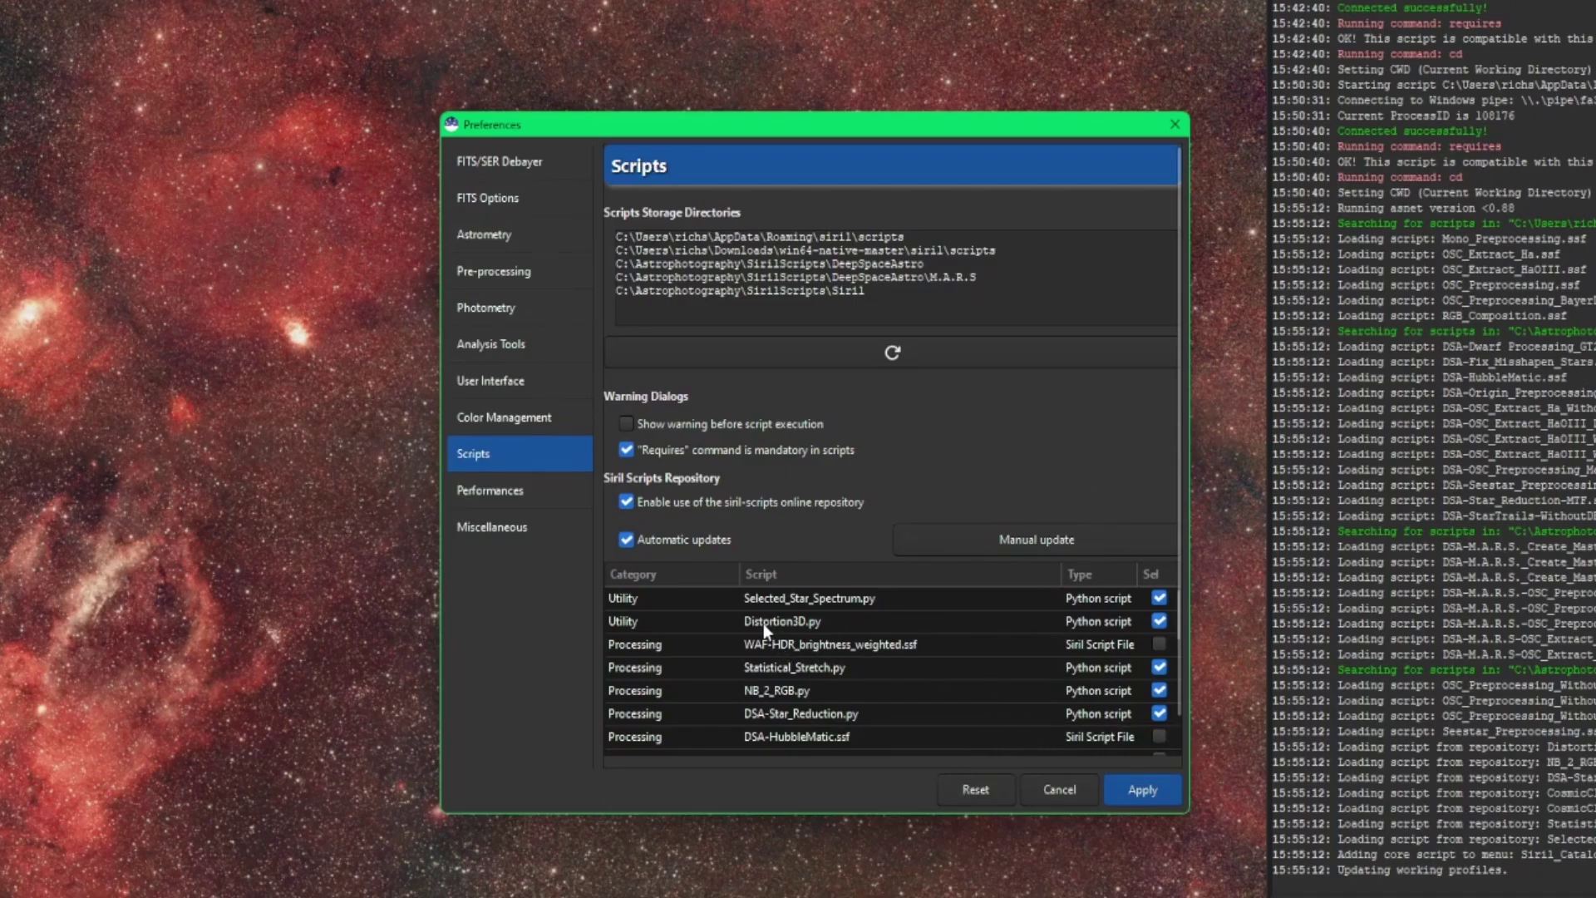
{"action": "left_click", "coordinate": [1156, 622]}
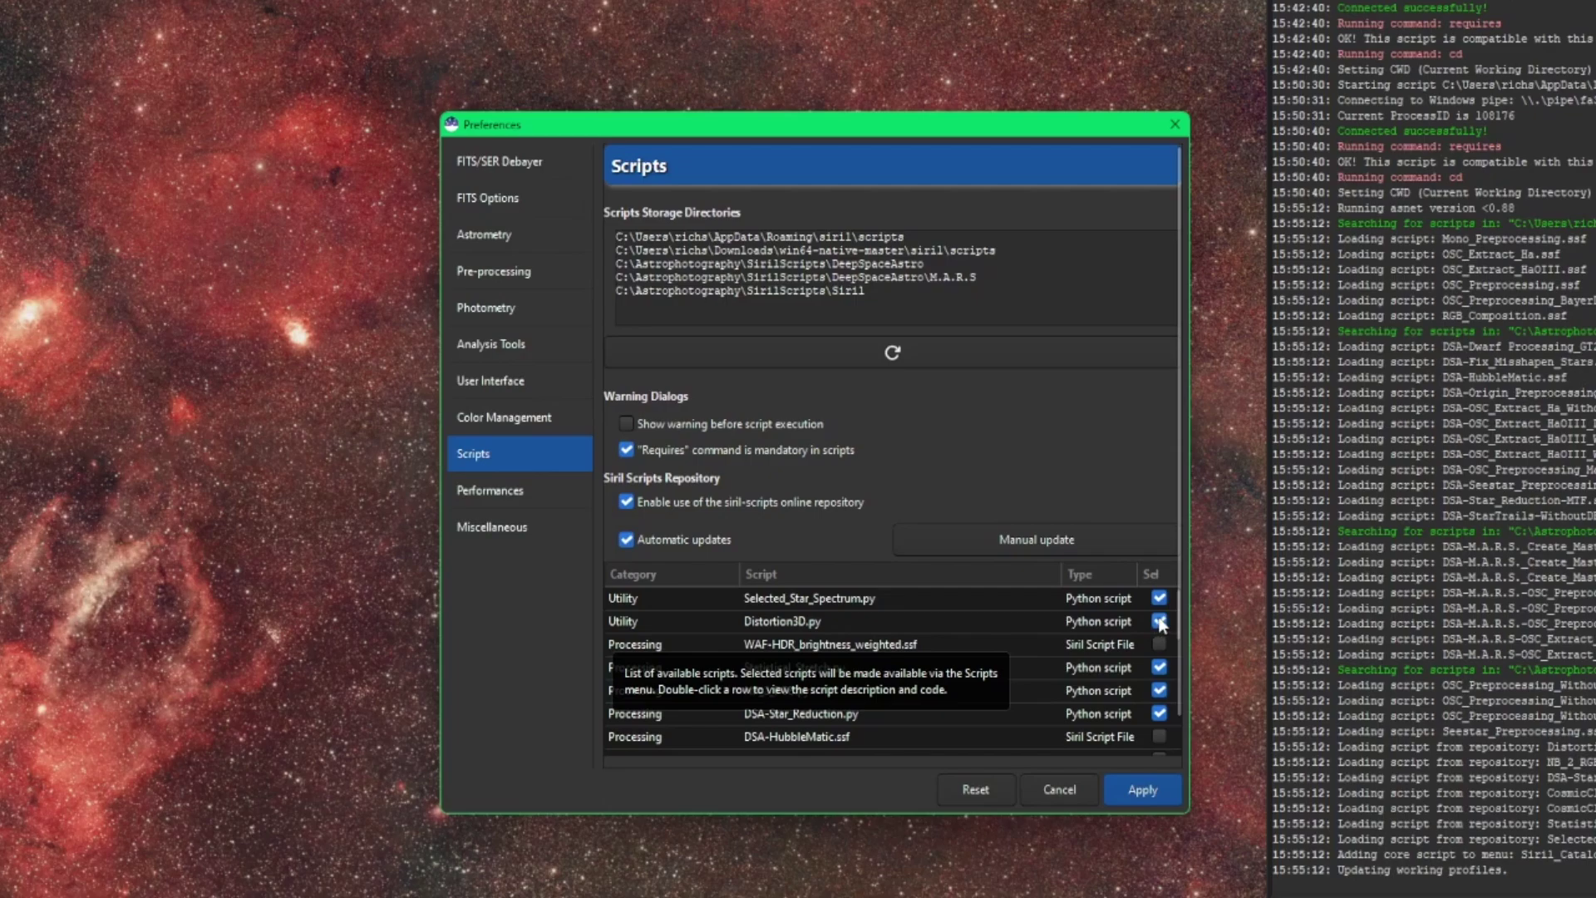
{"action": "left_click", "coordinate": [1144, 790]}
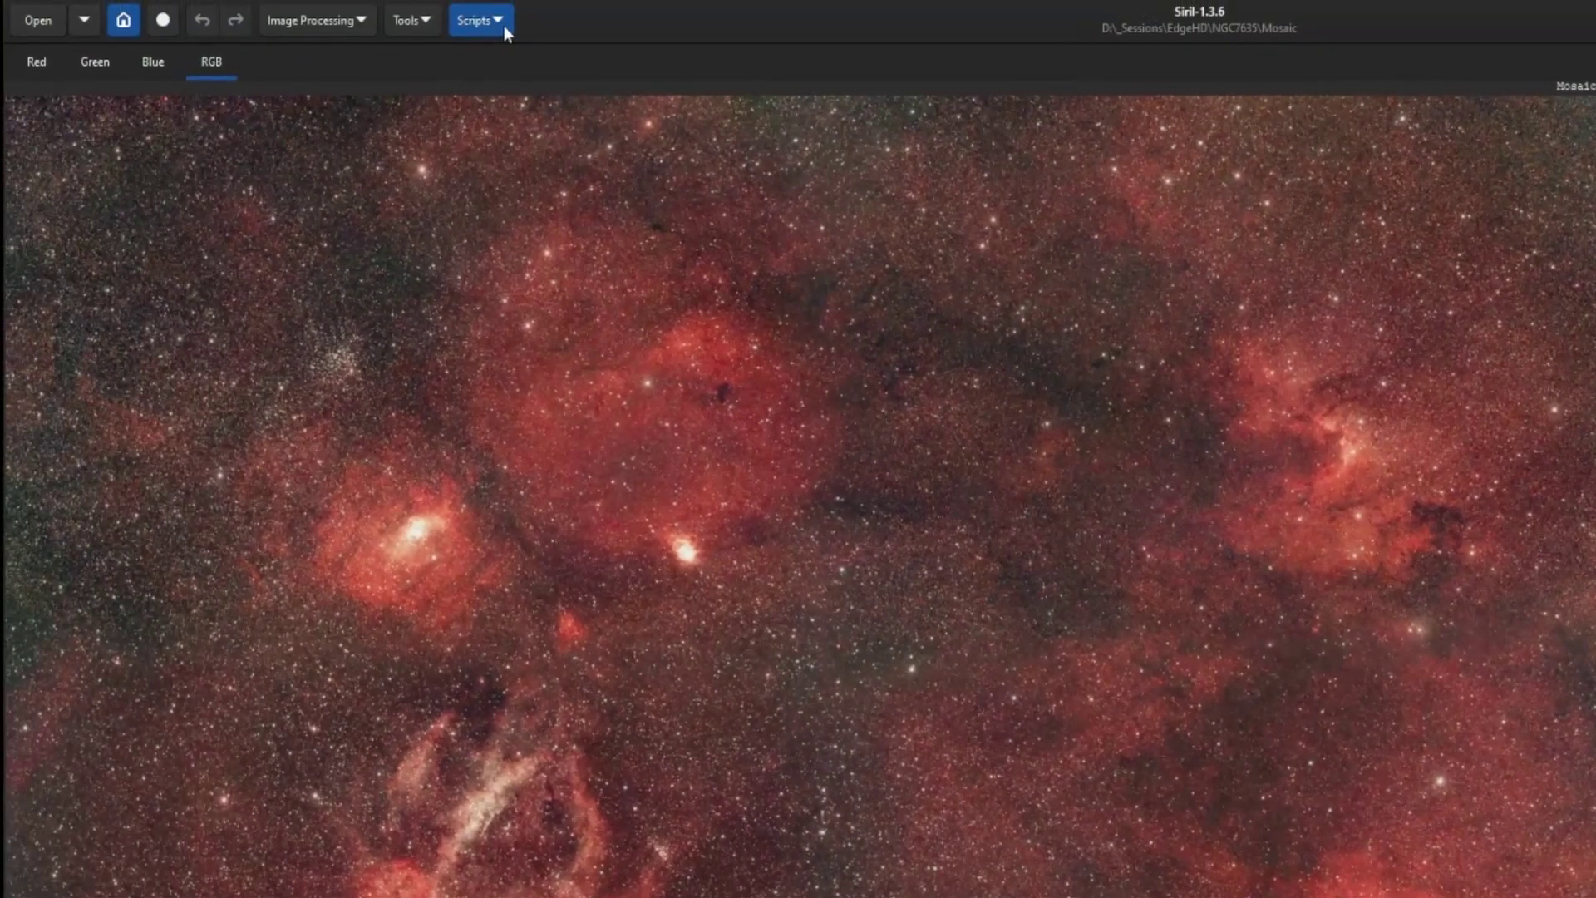
Confirm Distortion3D.py no longer appears under Scripts > Python Scripts
{"action": "left_click", "coordinate": [504, 27]}
{"action": "mouse_move", "coordinate": [533, 82]}
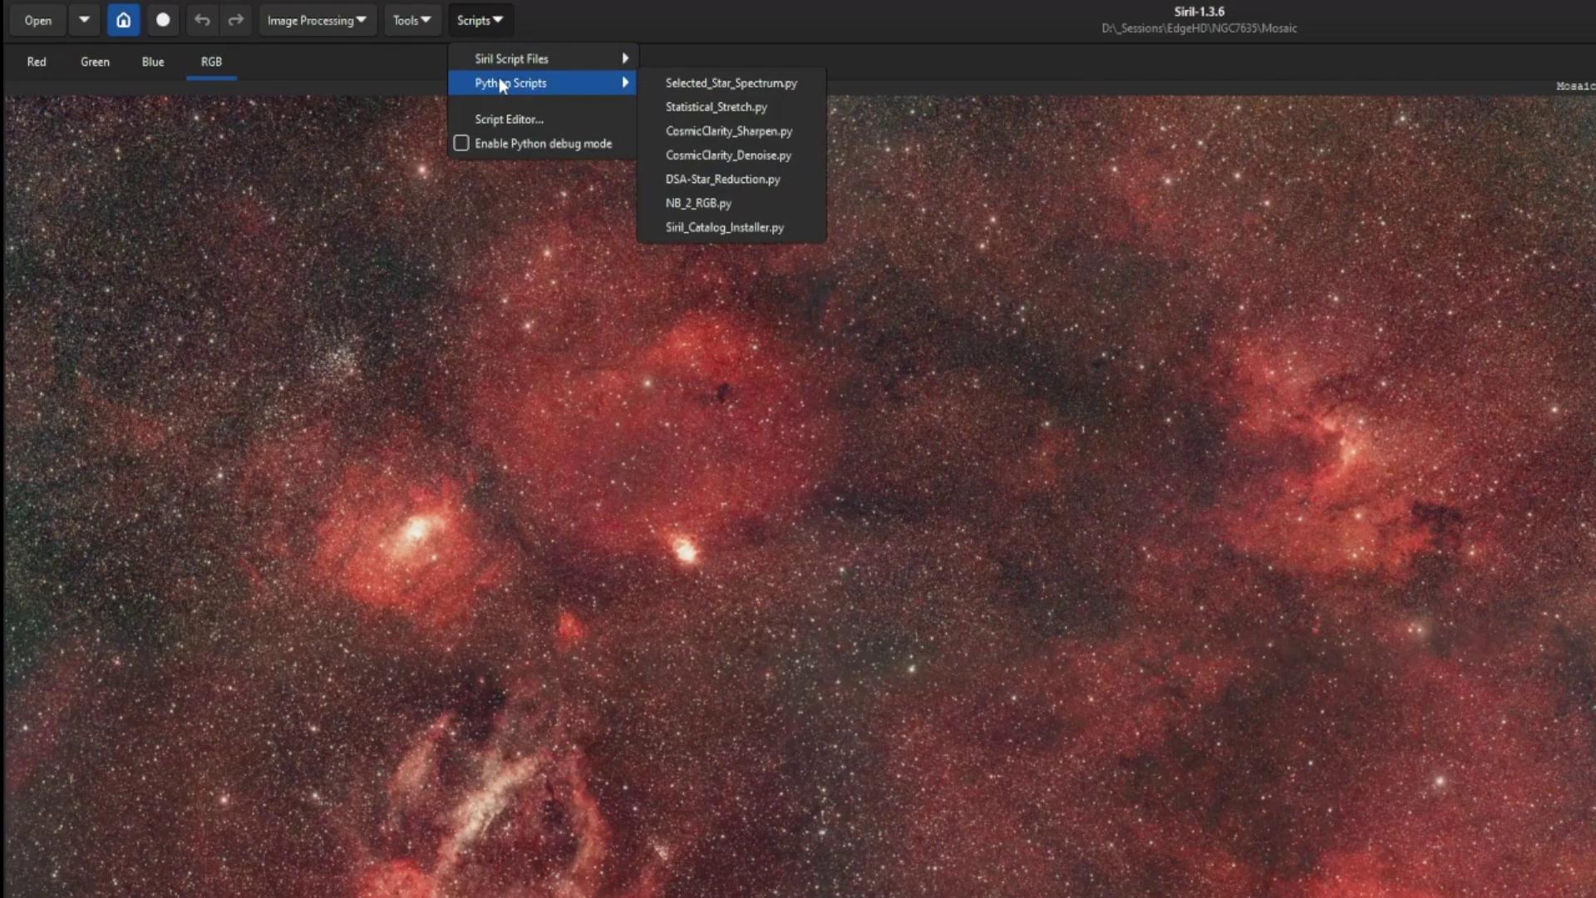
{"action": "left_click", "coordinate": [808, 80]}
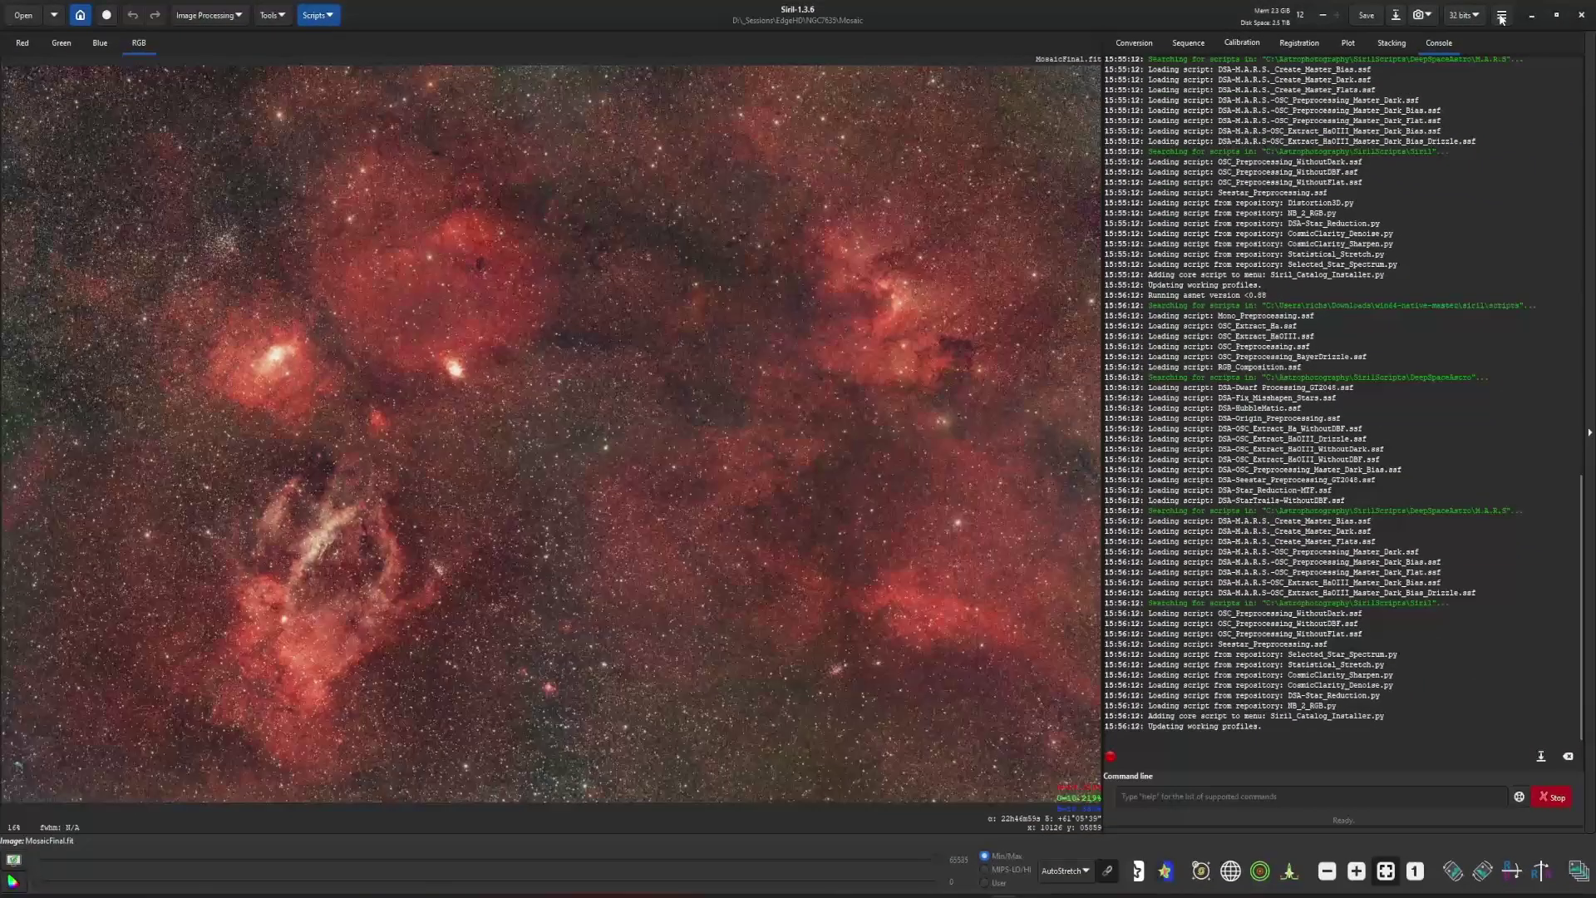
Toggle Automatic updates off and back on in the Get Scripts preferences, leaving it enabled
{"action": "left_click", "coordinate": [1501, 15]}
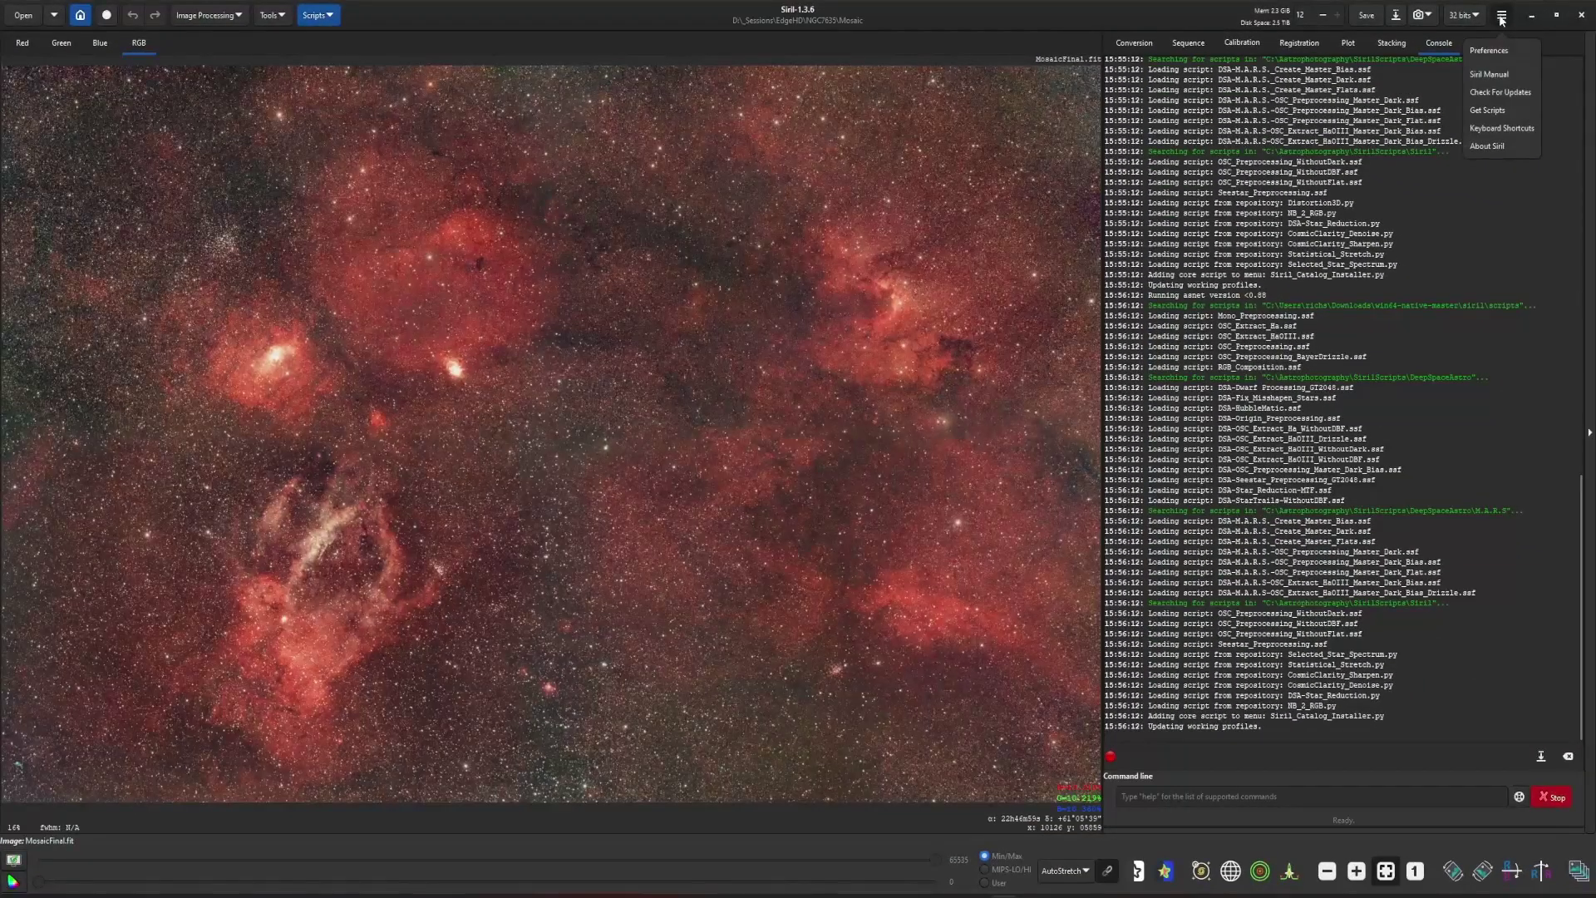
{"action": "left_click", "coordinate": [1488, 110]}
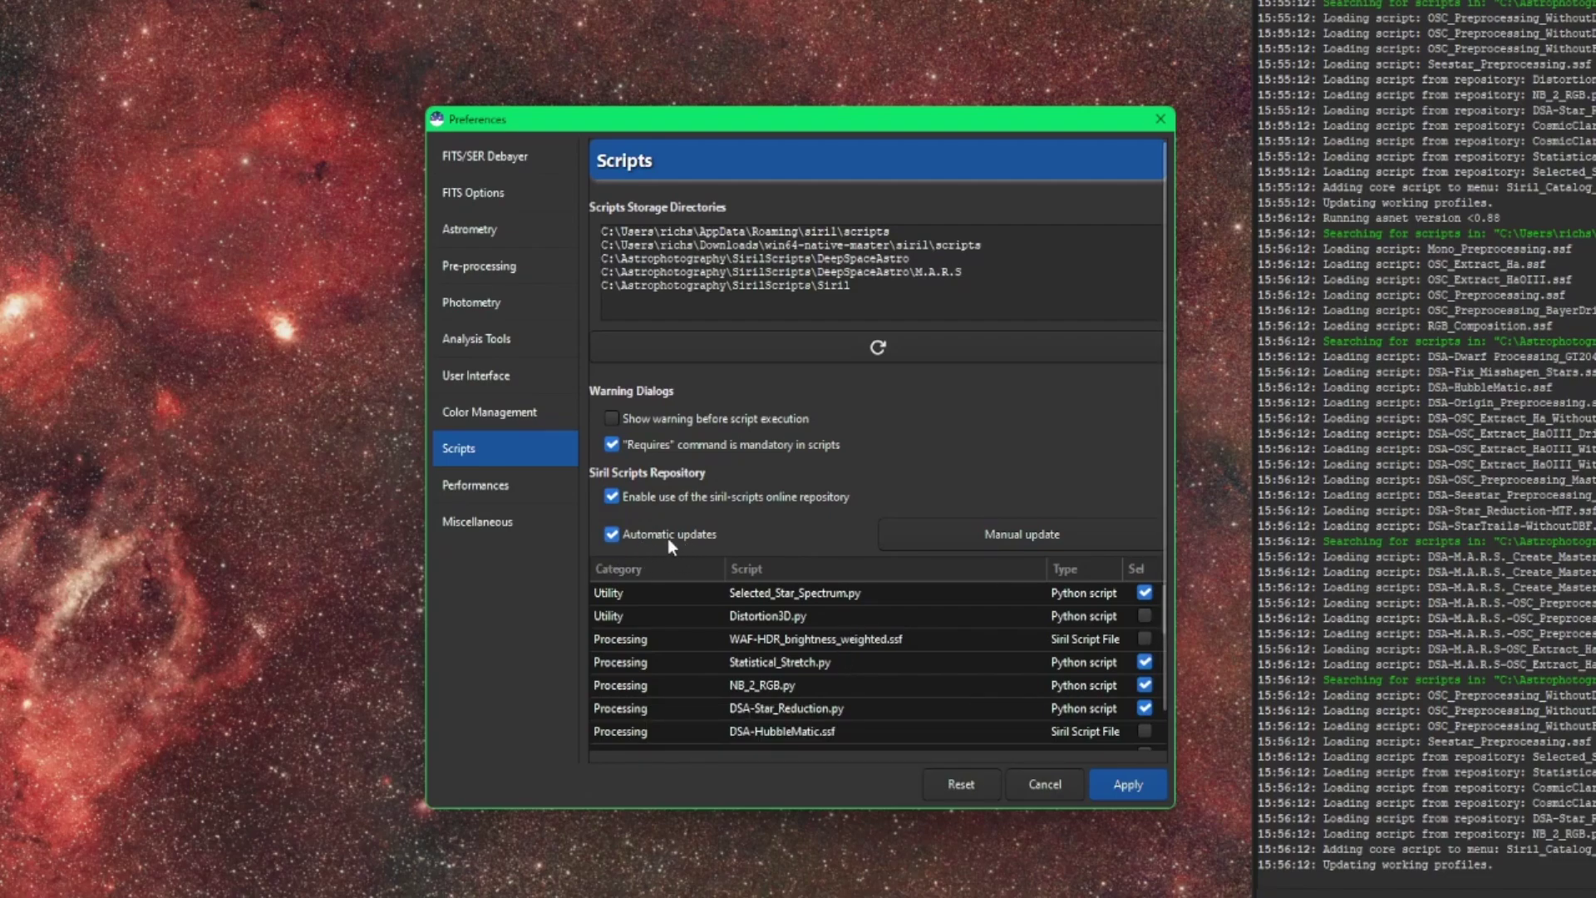
{"action": "left_click", "coordinate": [612, 535]}
{"action": "left_click", "coordinate": [612, 533]}
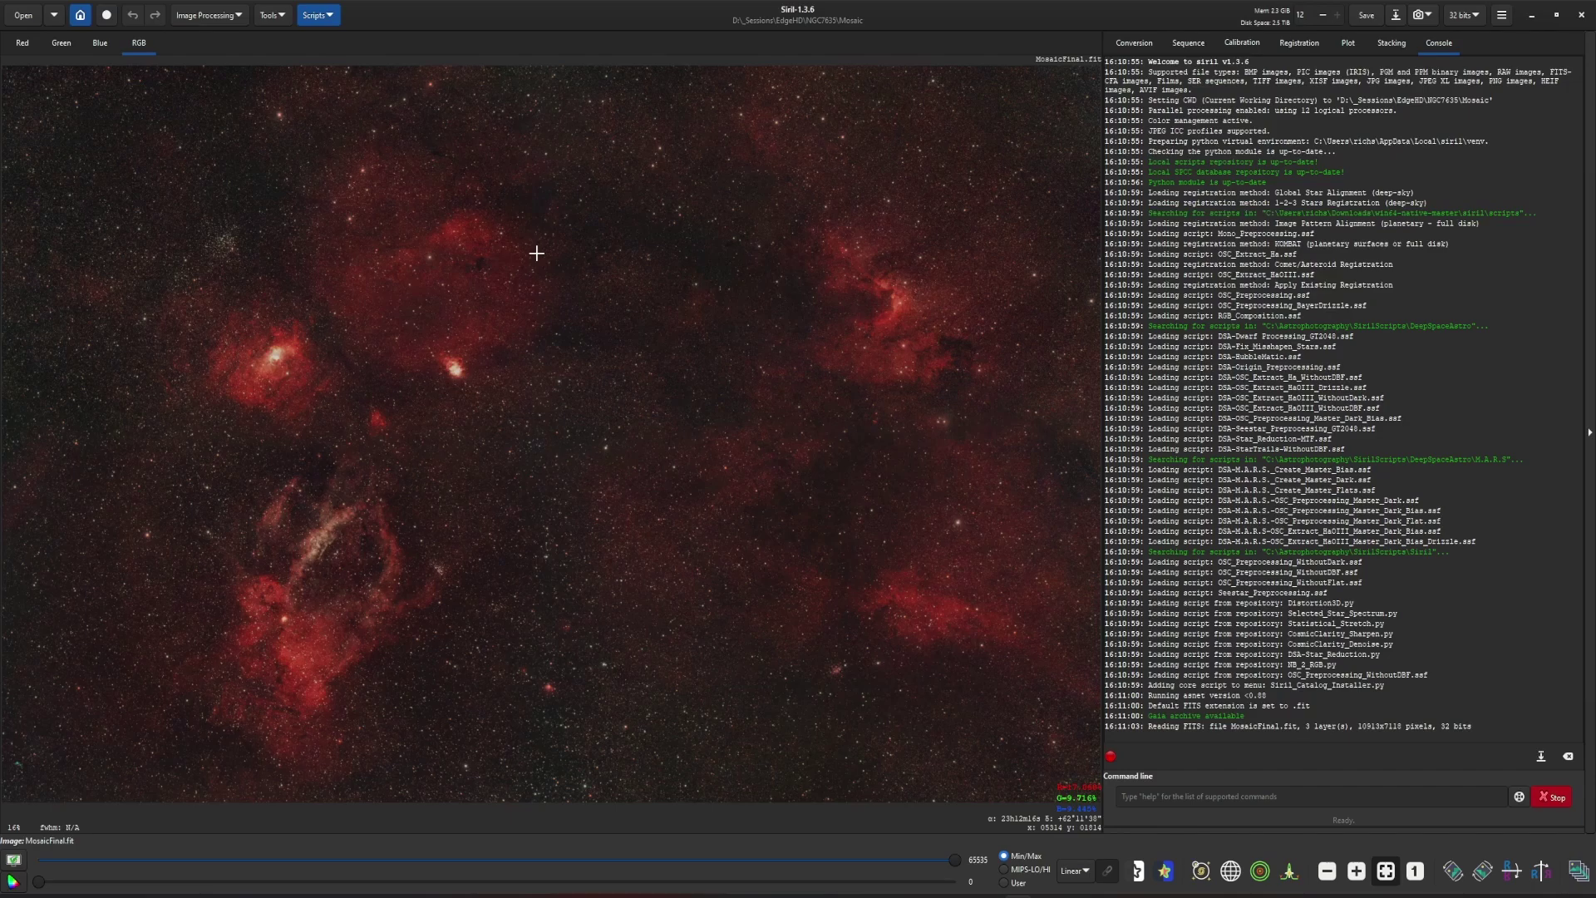
Run DSA-Star_Reduction.py and restore its Star Reduction dialog (value 0.2) from the taskbar
{"action": "left_click", "coordinate": [316, 14]}
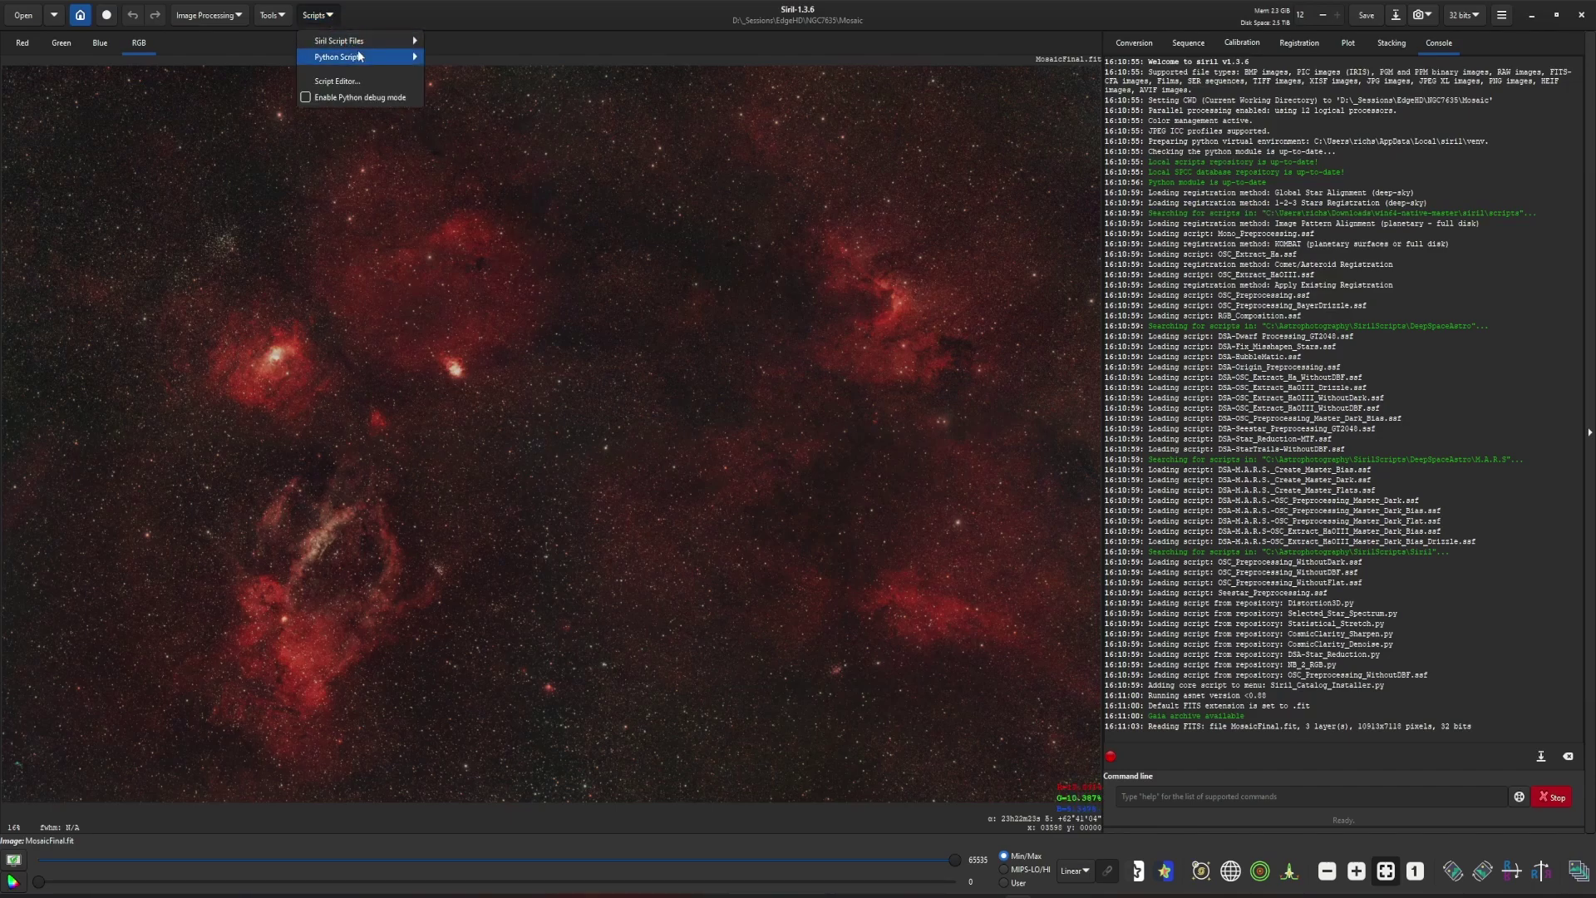
{"action": "mouse_move", "coordinate": [359, 56]}
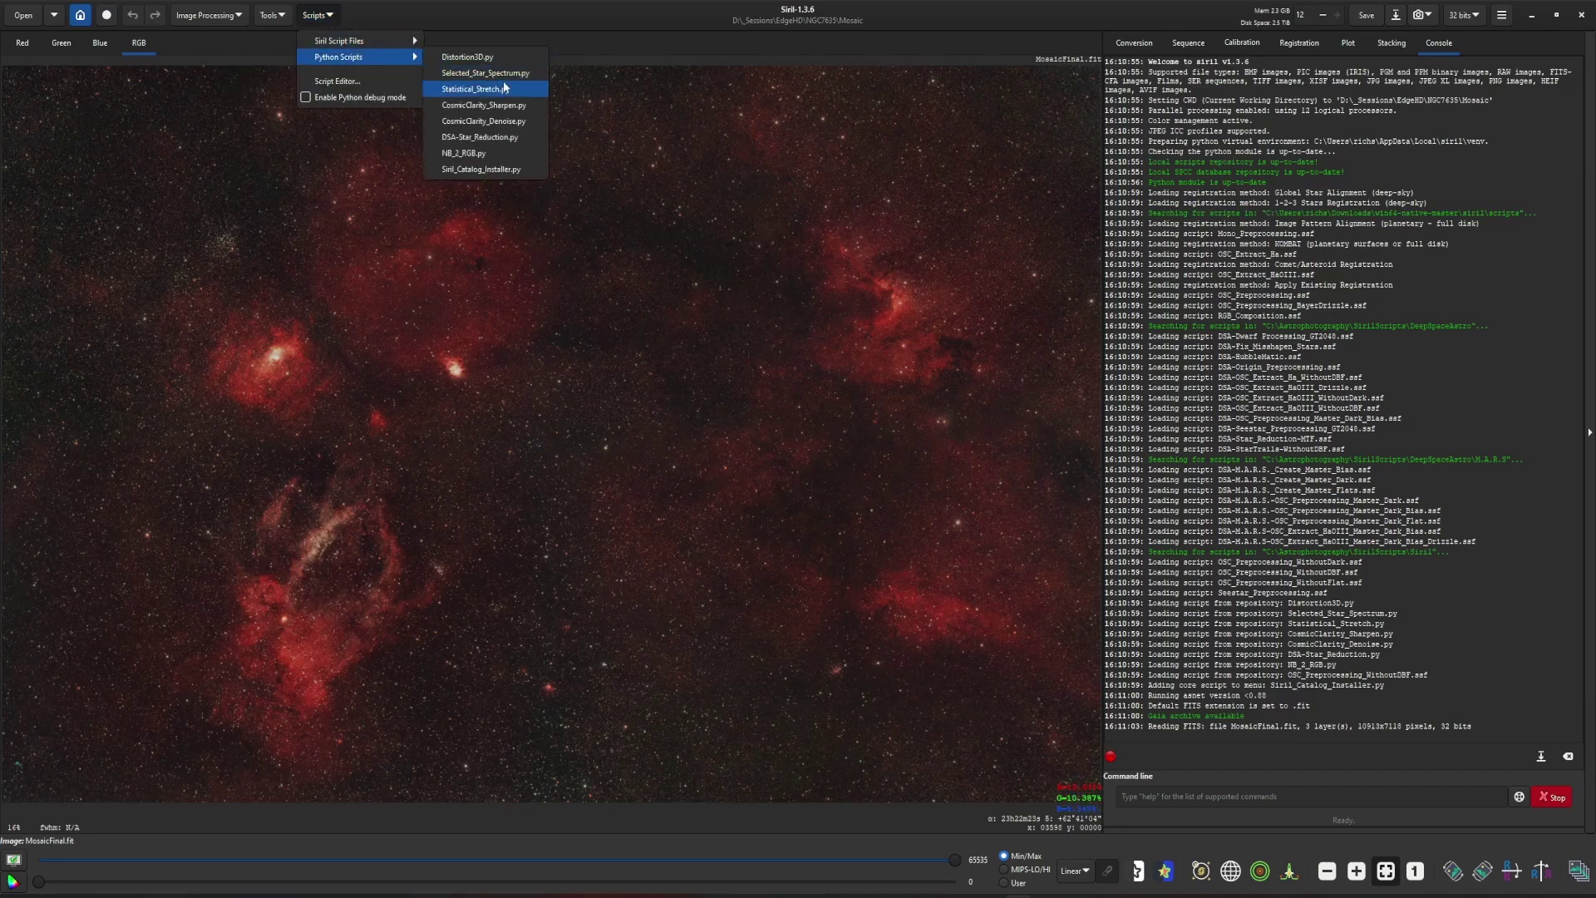
{"action": "left_click", "coordinate": [522, 140]}
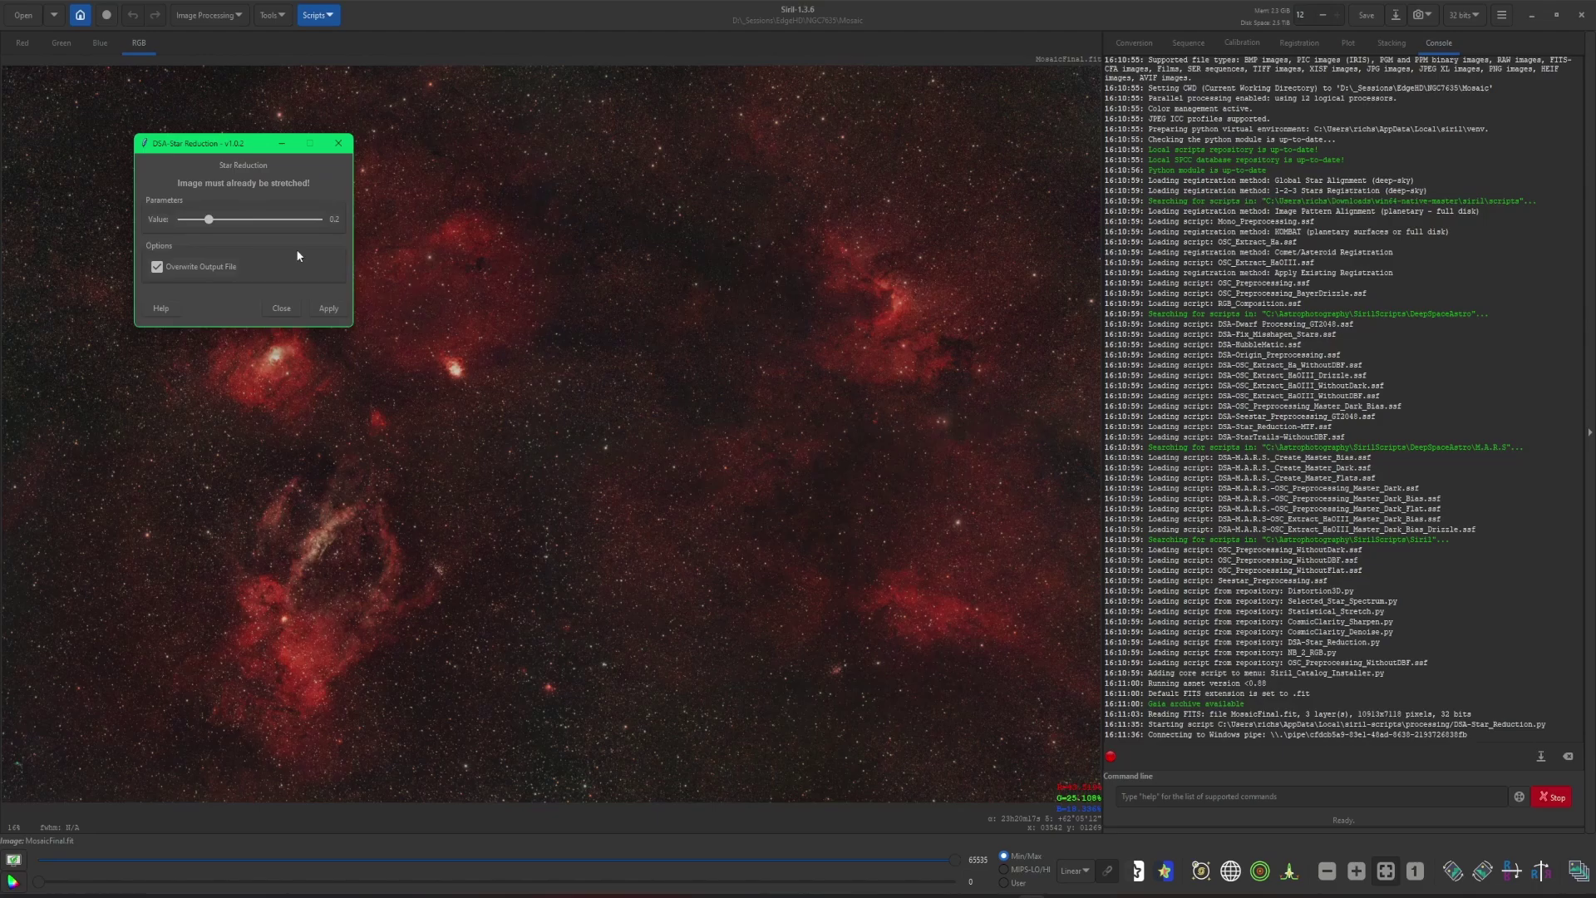
{"action": "left_click", "coordinate": [552, 349]}
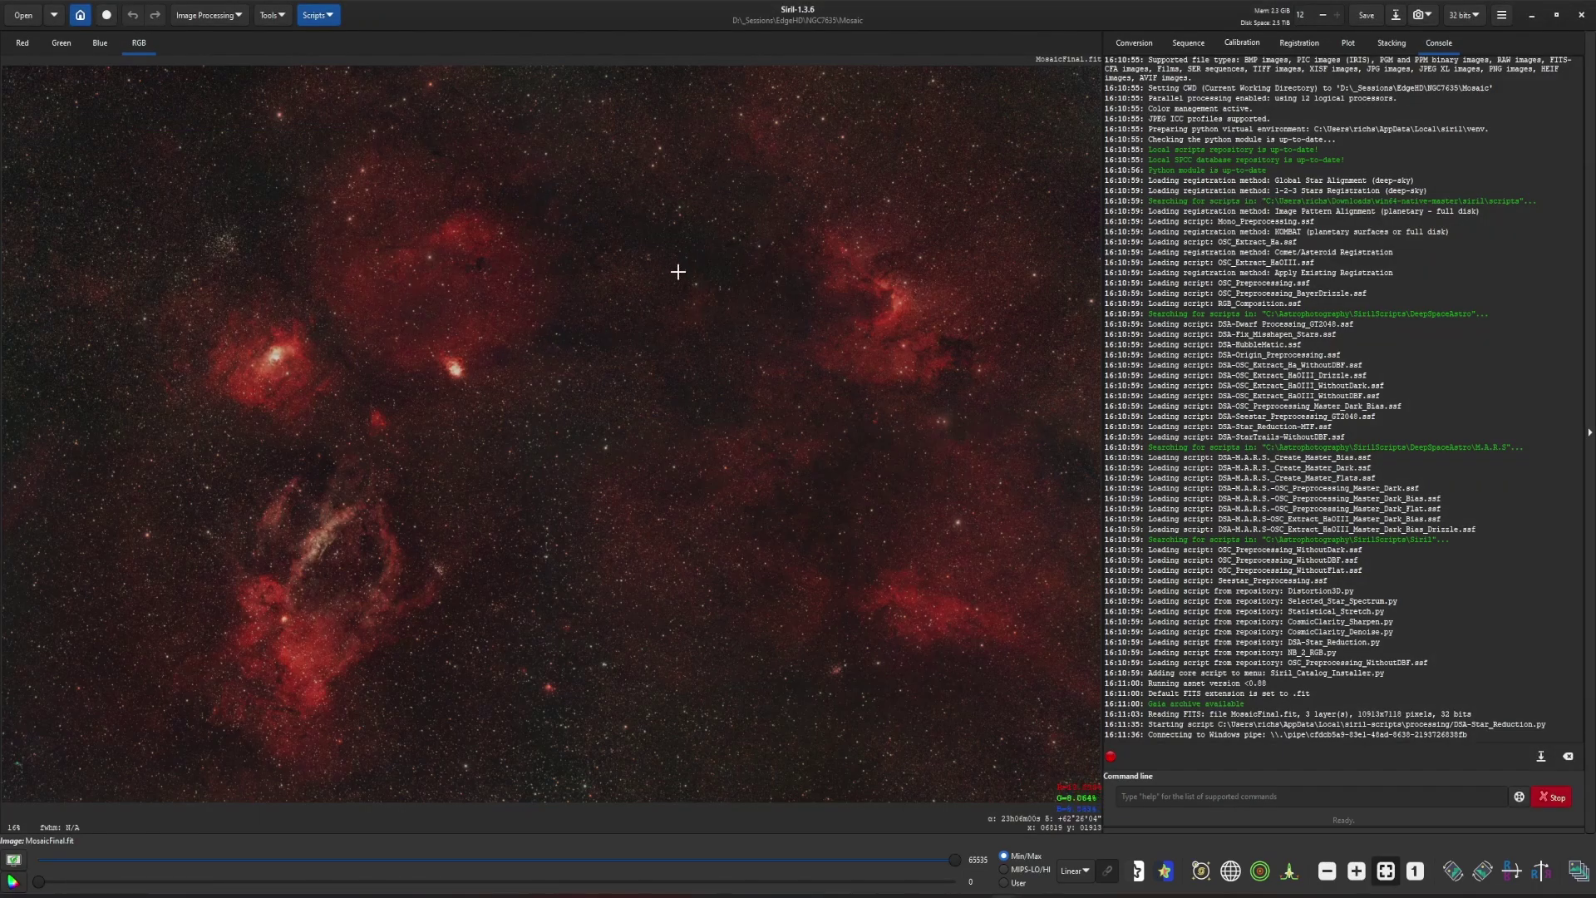
{"action": "mouse_move", "coordinate": [1031, 896]}
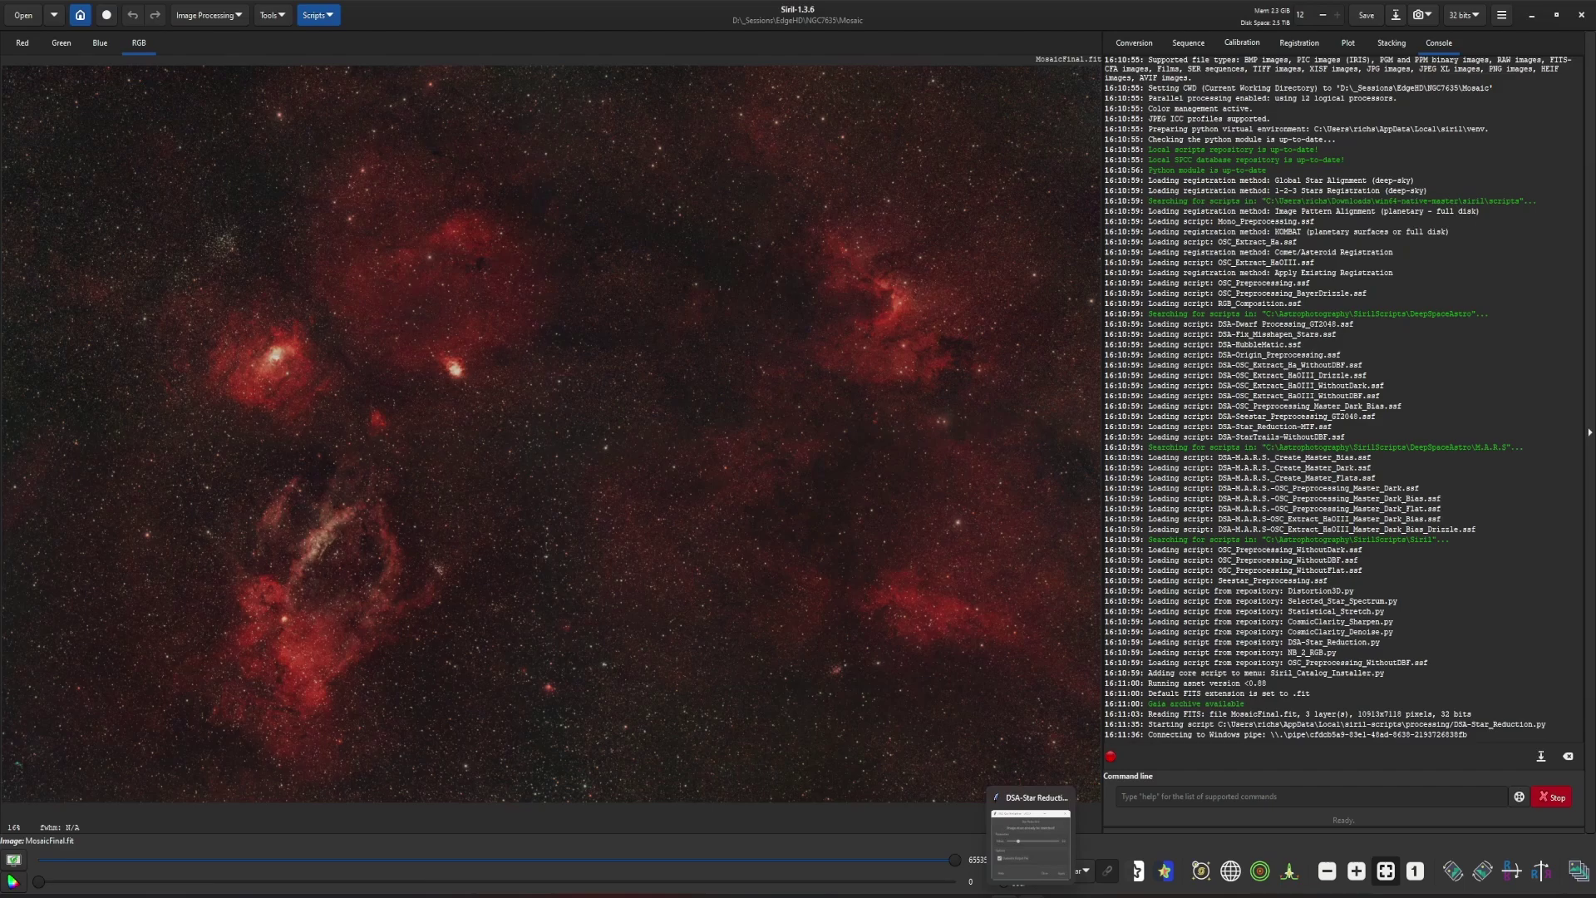
{"action": "left_click", "coordinate": [1031, 841]}
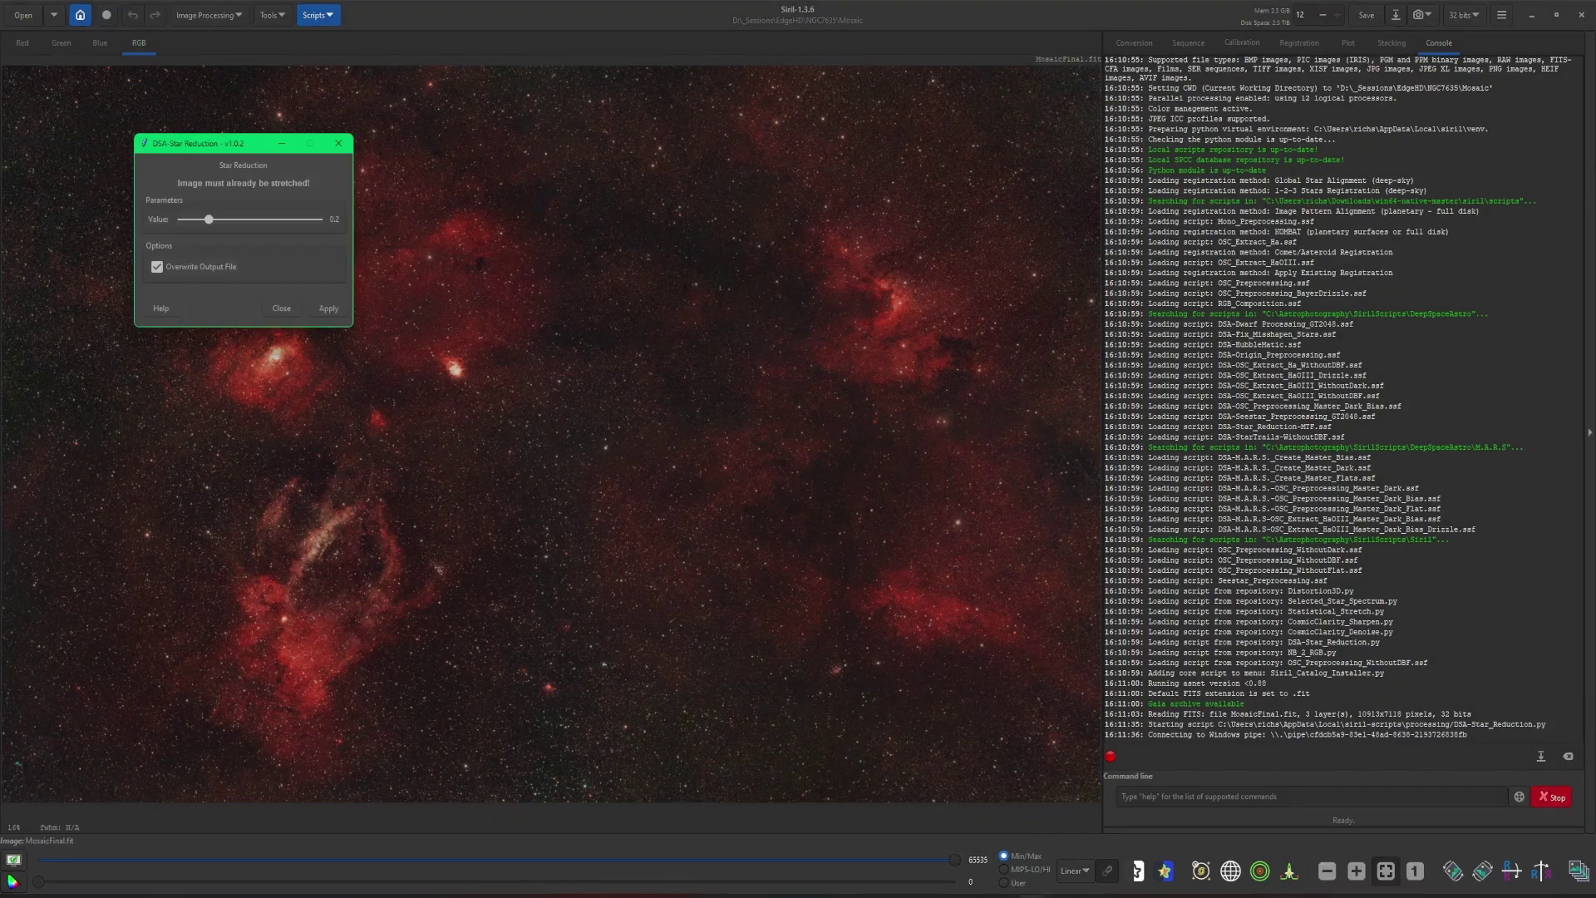
Close the Star Reduction dialog and launch Siril_Catalog_Installer.py, nudging its window slightly
{"action": "left_click", "coordinate": [277, 309]}
{"action": "left_click", "coordinate": [335, 15]}
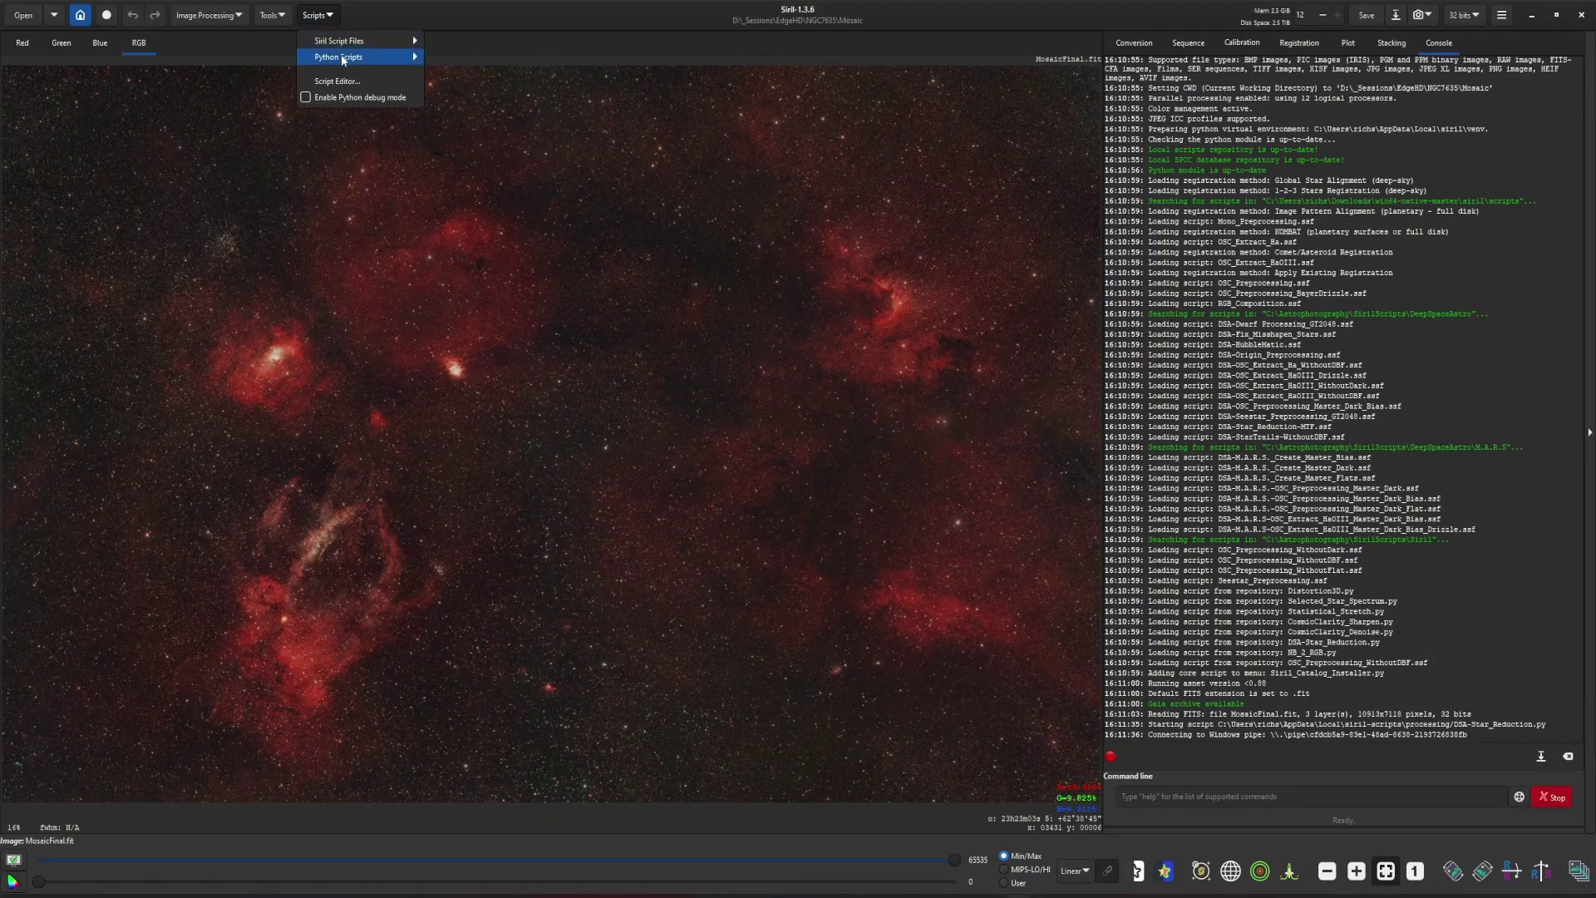
{"action": "mouse_move", "coordinate": [342, 59]}
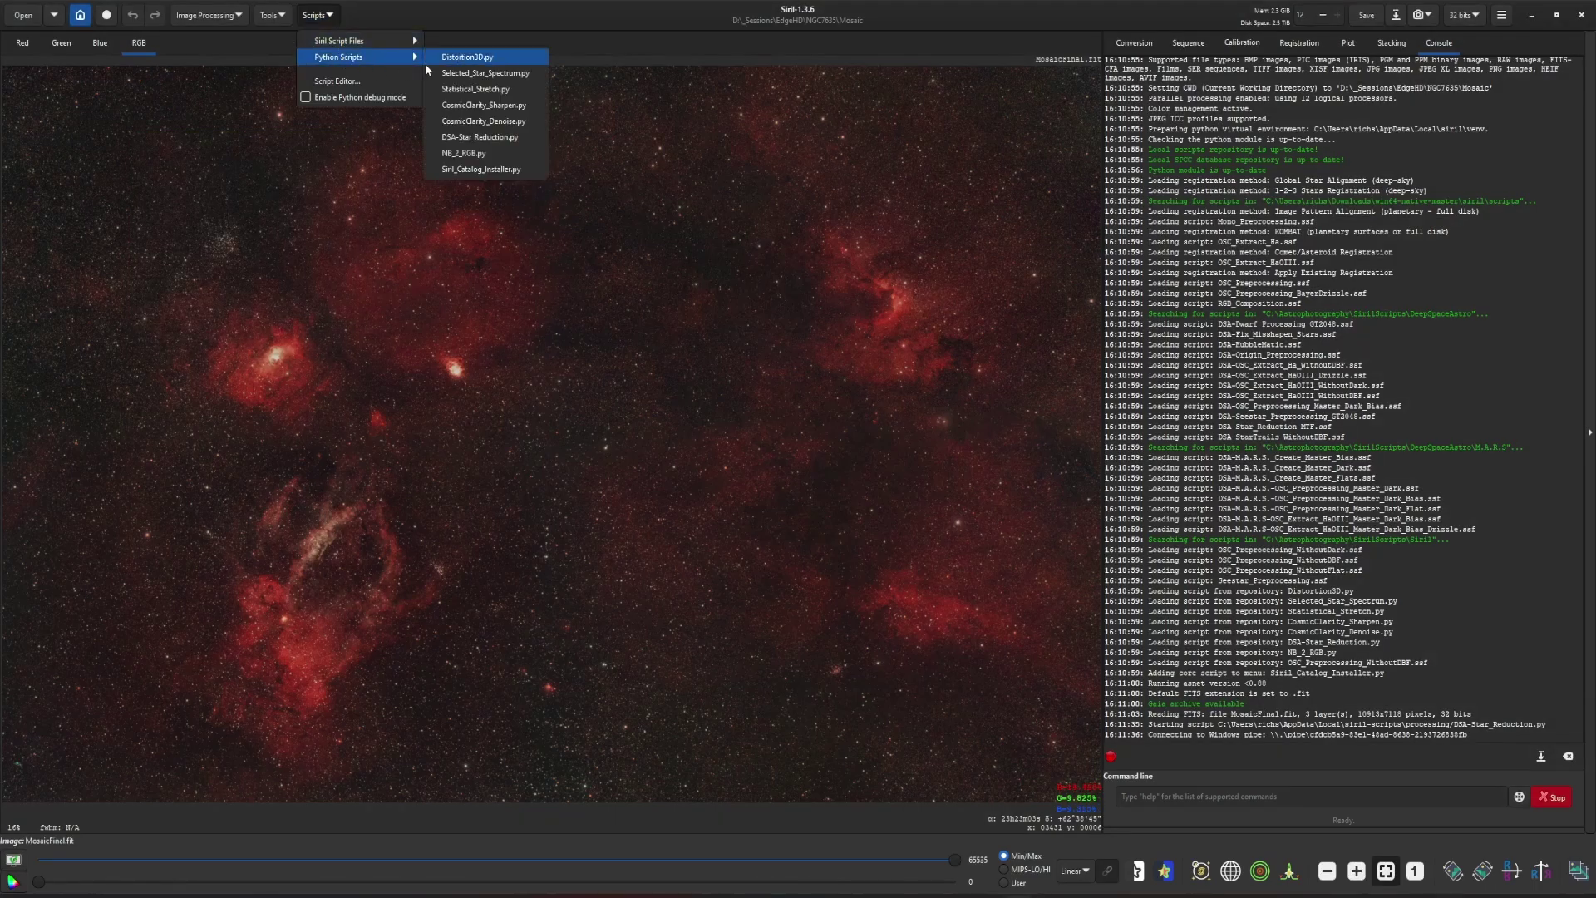
{"action": "left_click", "coordinate": [508, 171]}
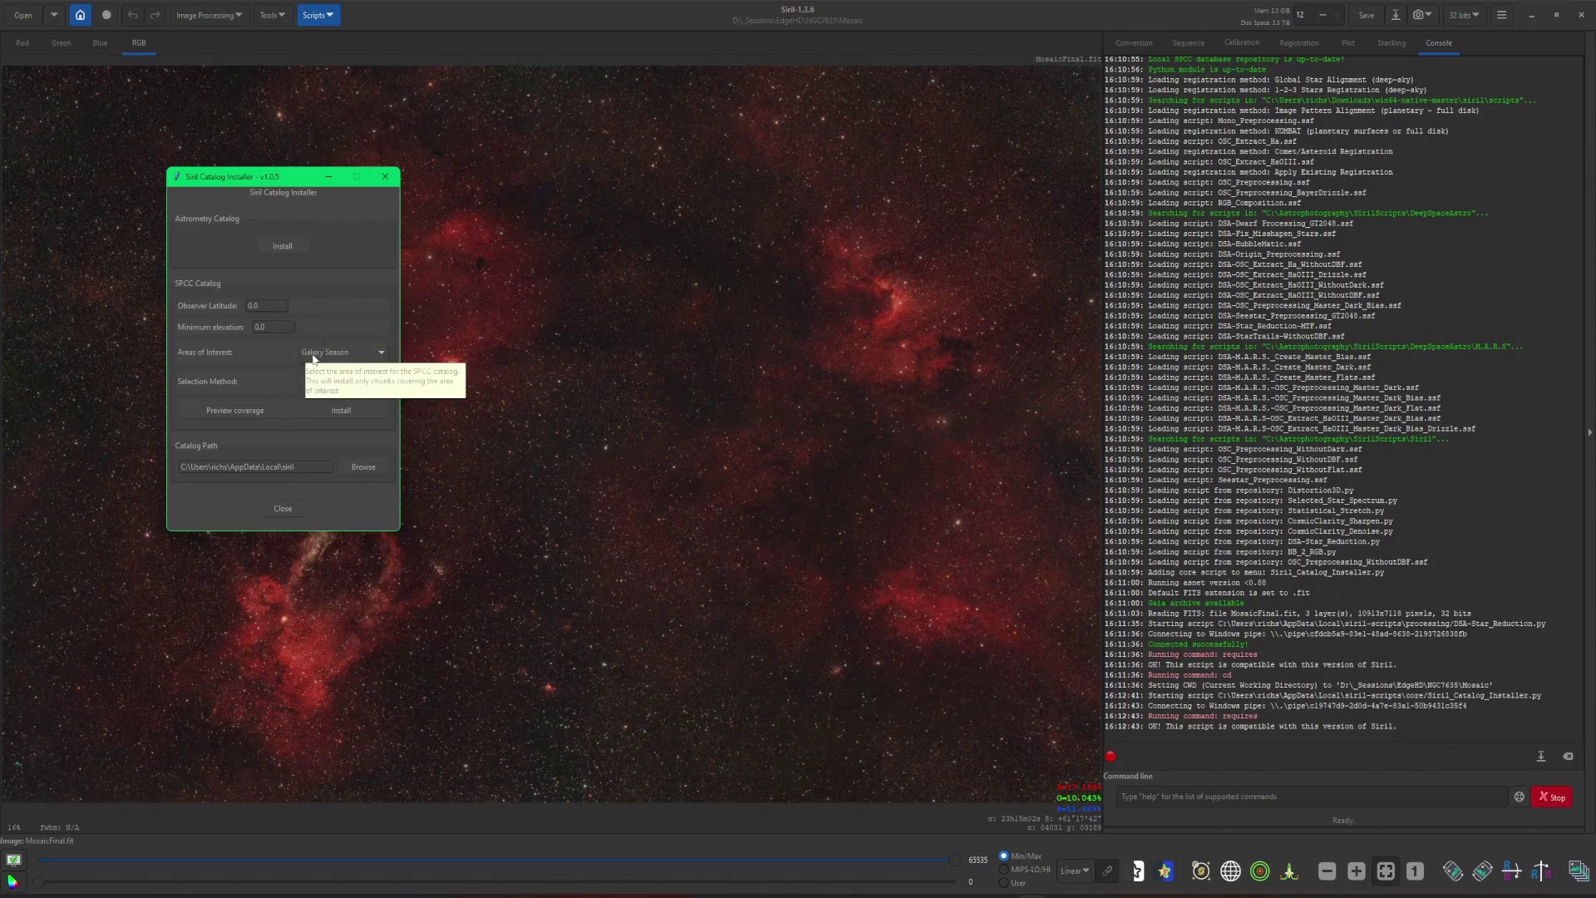
{"action": "mouse_move", "coordinate": [277, 177]}
{"action": "left_mouse_down"}
{"action": "mouse_move", "coordinate": [295, 213]}
{"action": "mouse_move", "coordinate": [283, 193]}
{"action": "left_mouse_up"}
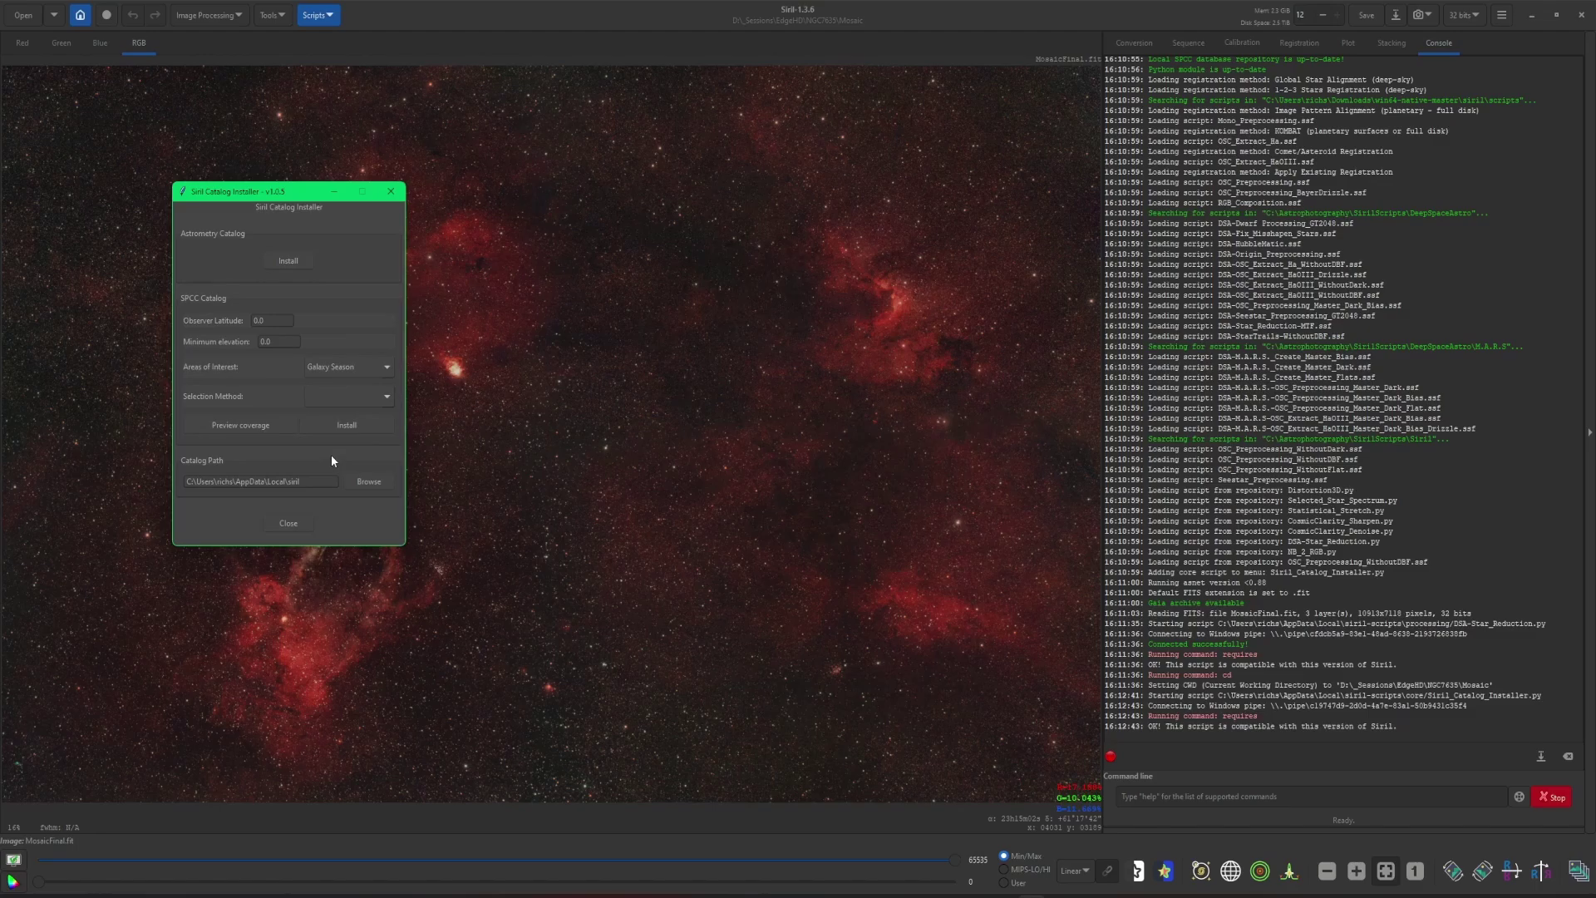
{"action": "left_click", "coordinate": [511, 363]}
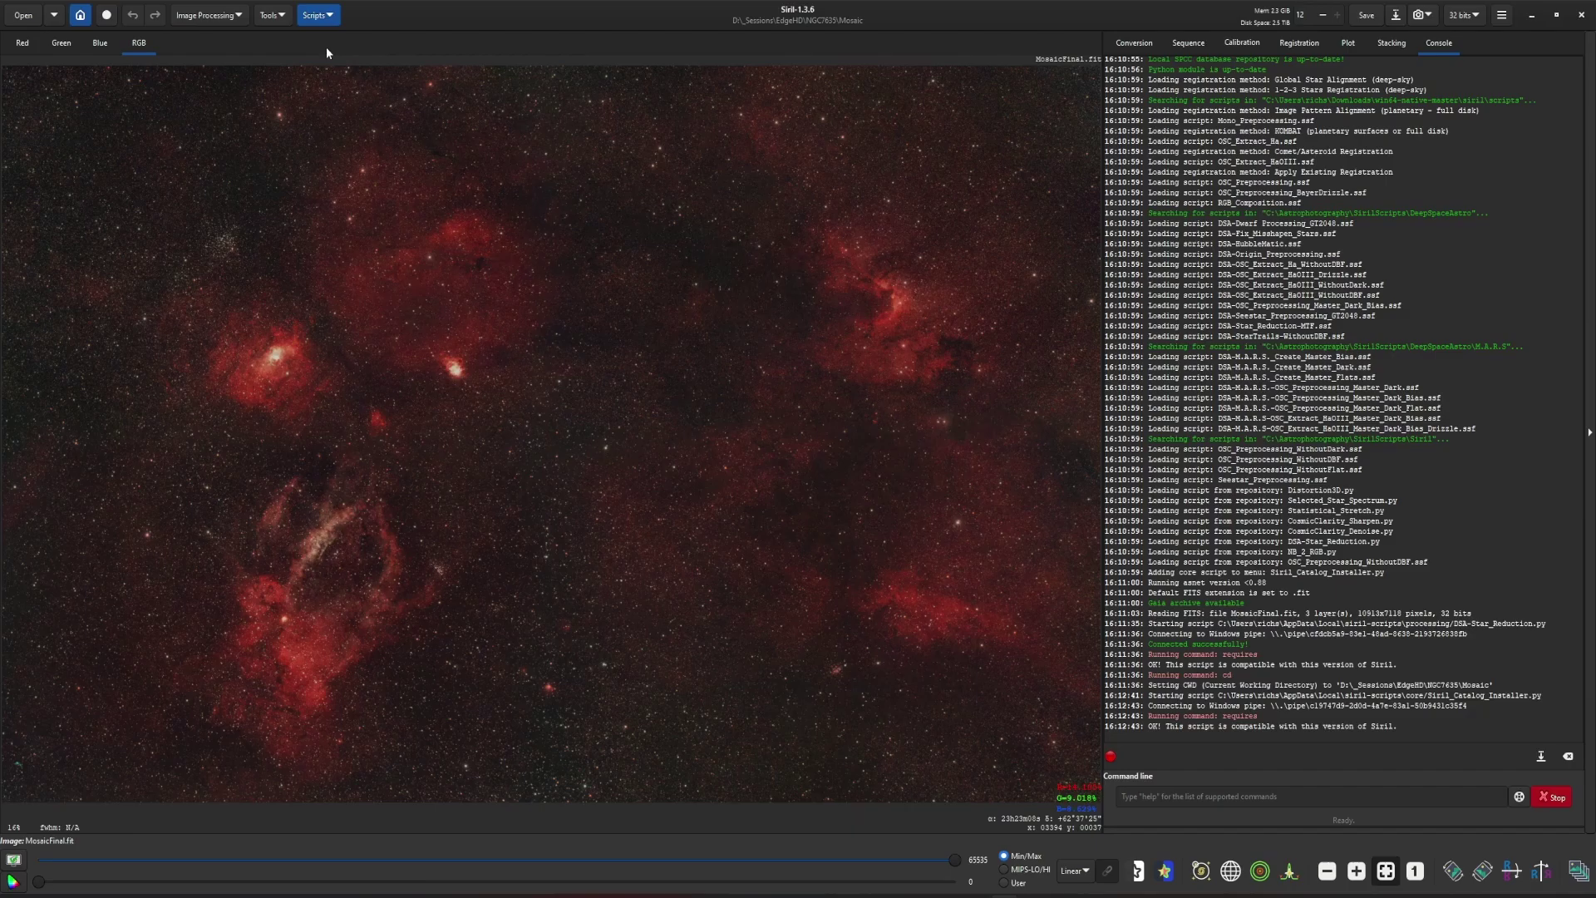
Launch a second Siril_Catalog_Installer.py instance and restore its window from the taskbar
{"action": "left_click", "coordinate": [331, 17]}
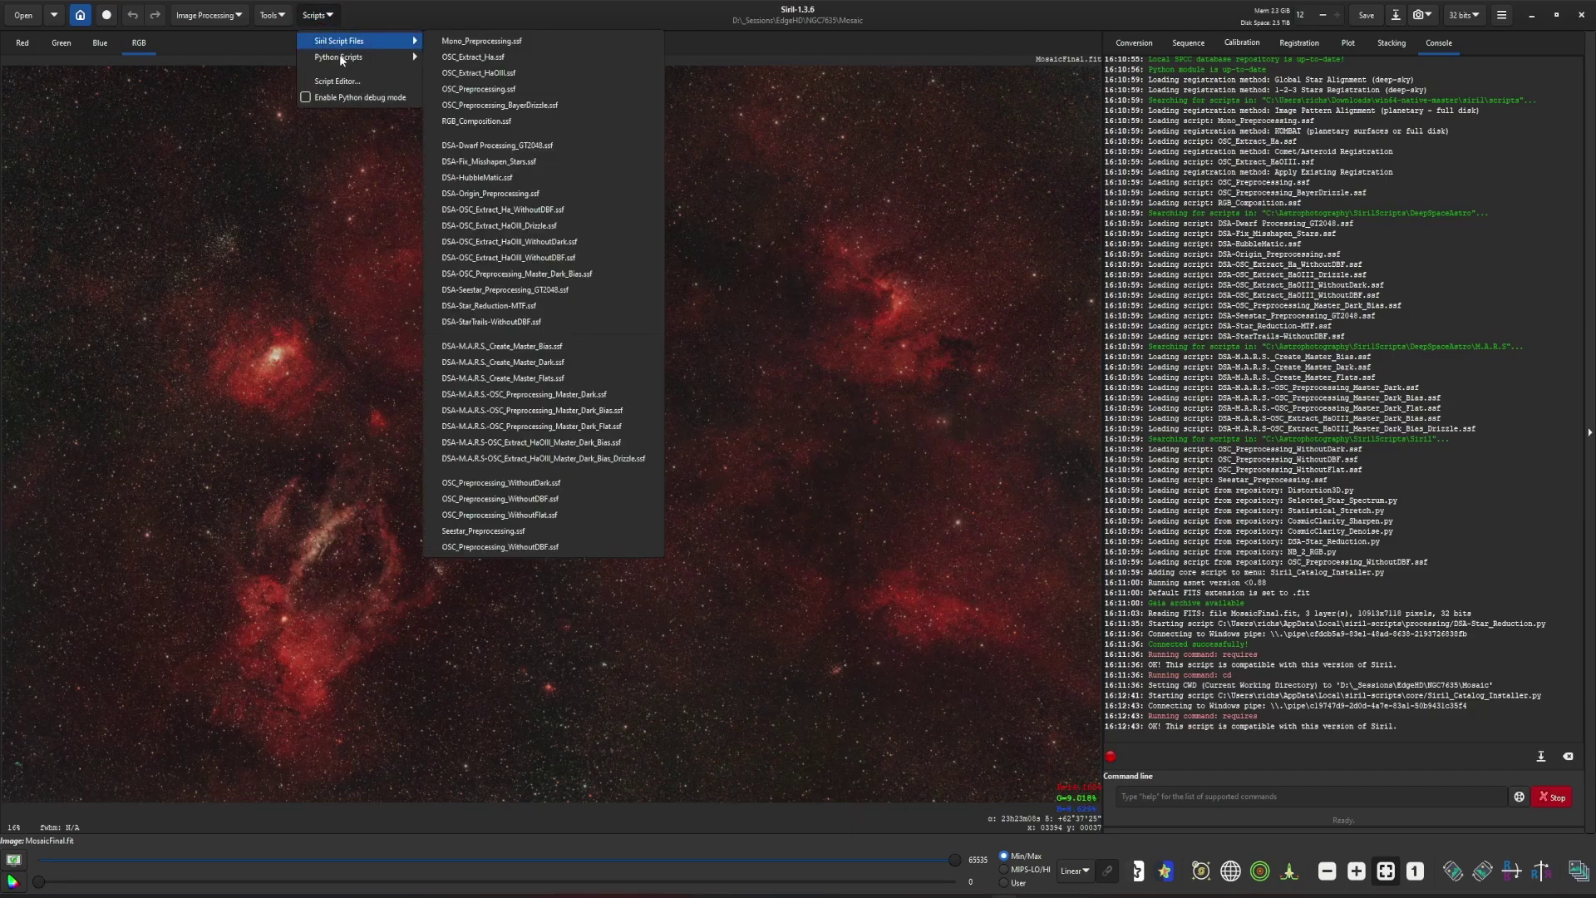
{"action": "mouse_move", "coordinate": [344, 60]}
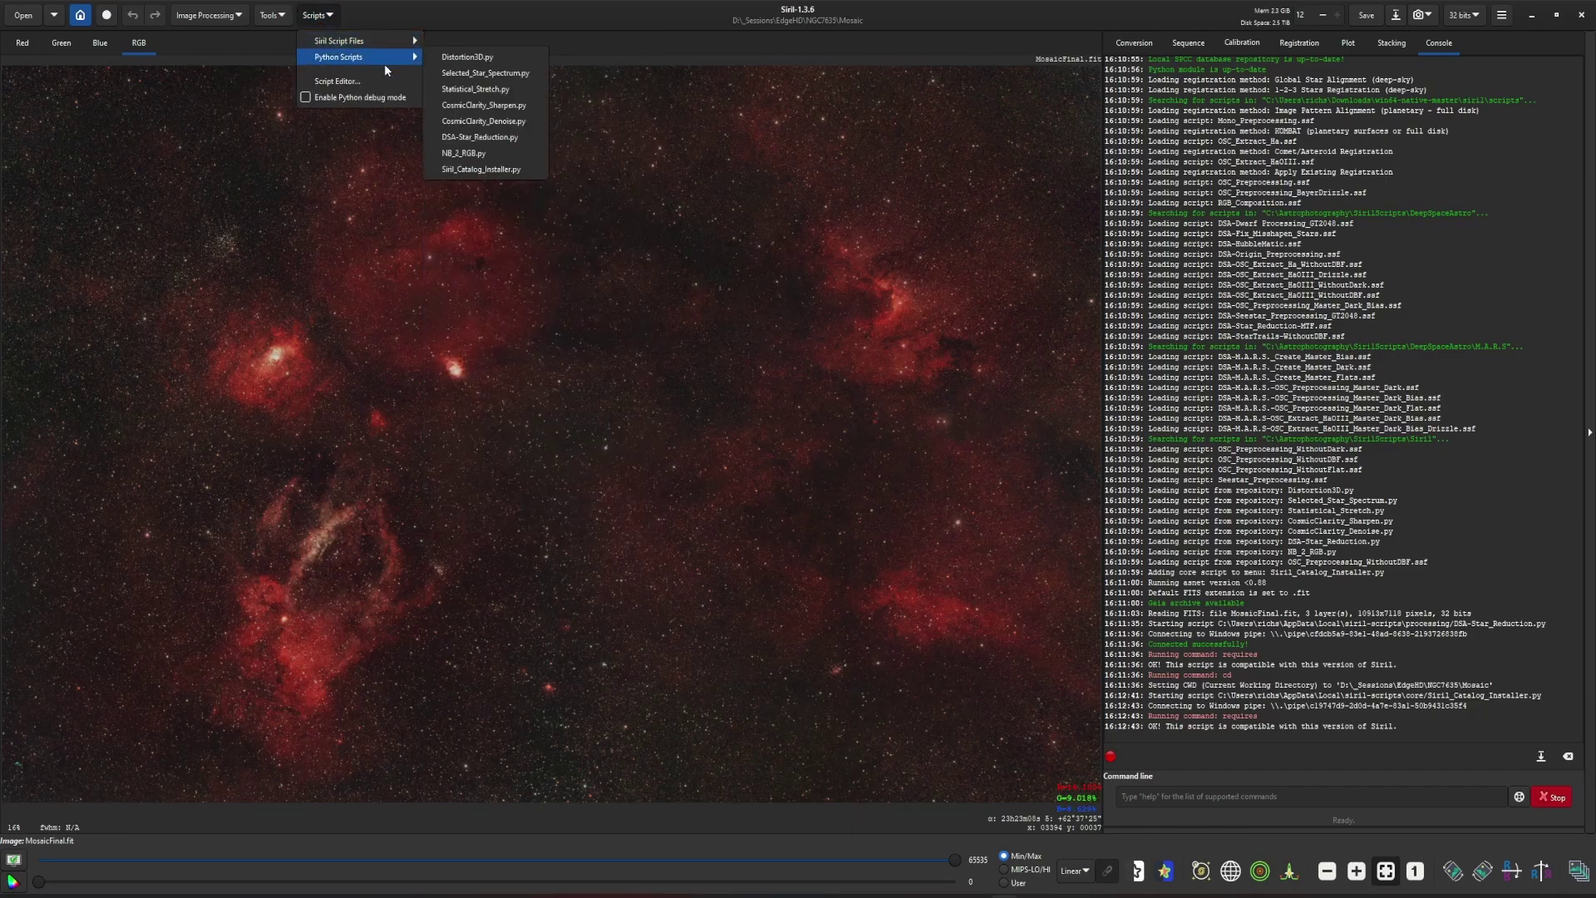
{"action": "left_click", "coordinate": [522, 167]}
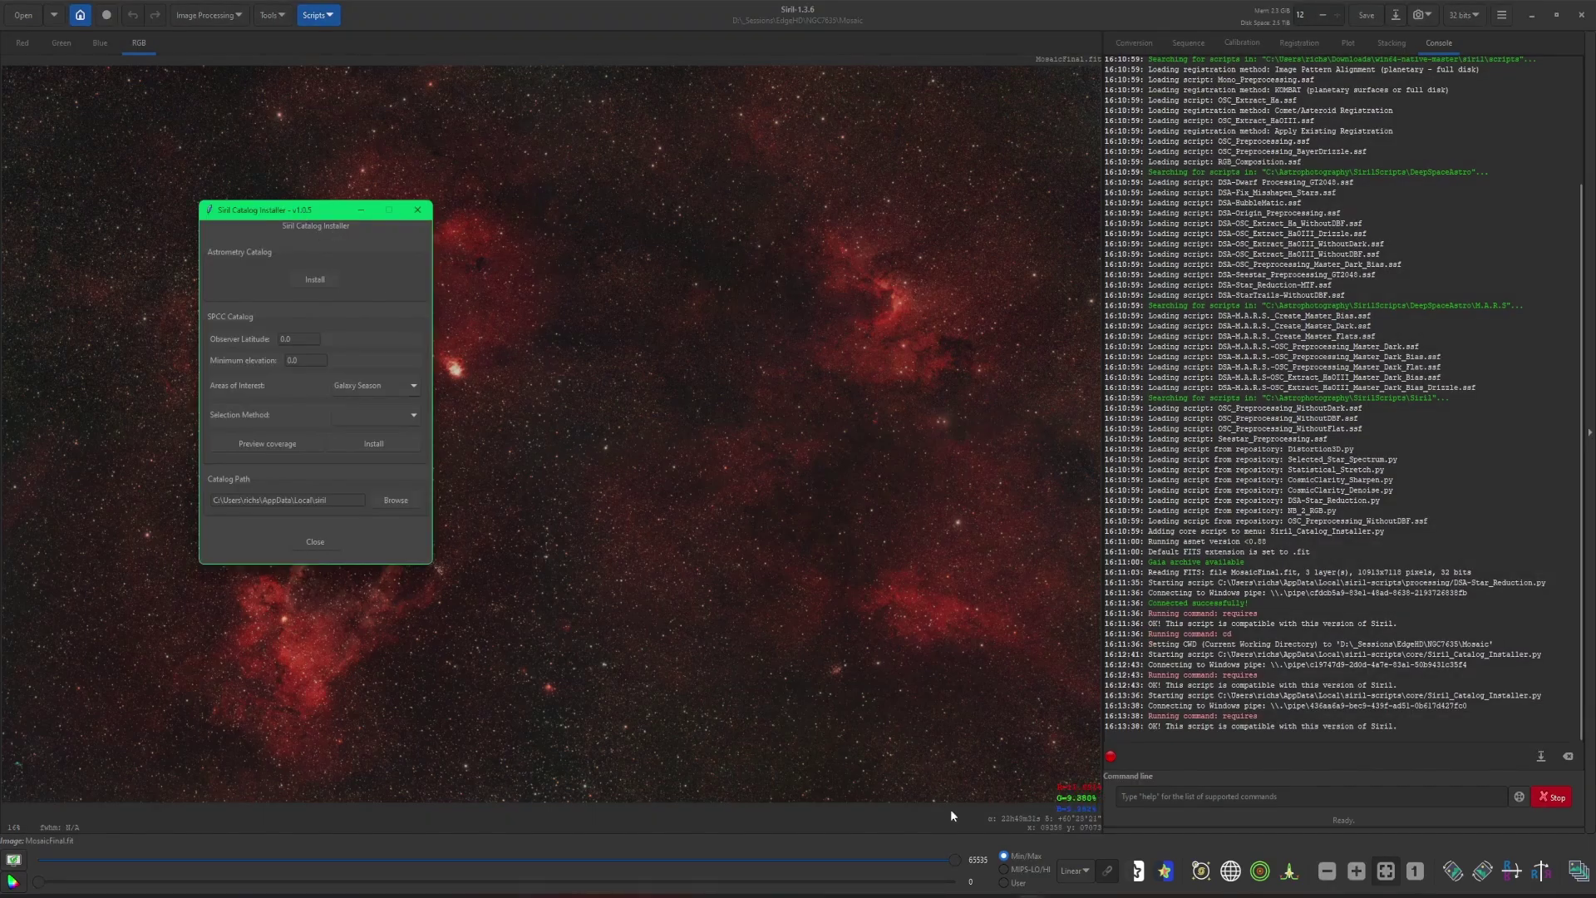
{"action": "mouse_move", "coordinate": [1031, 896]}
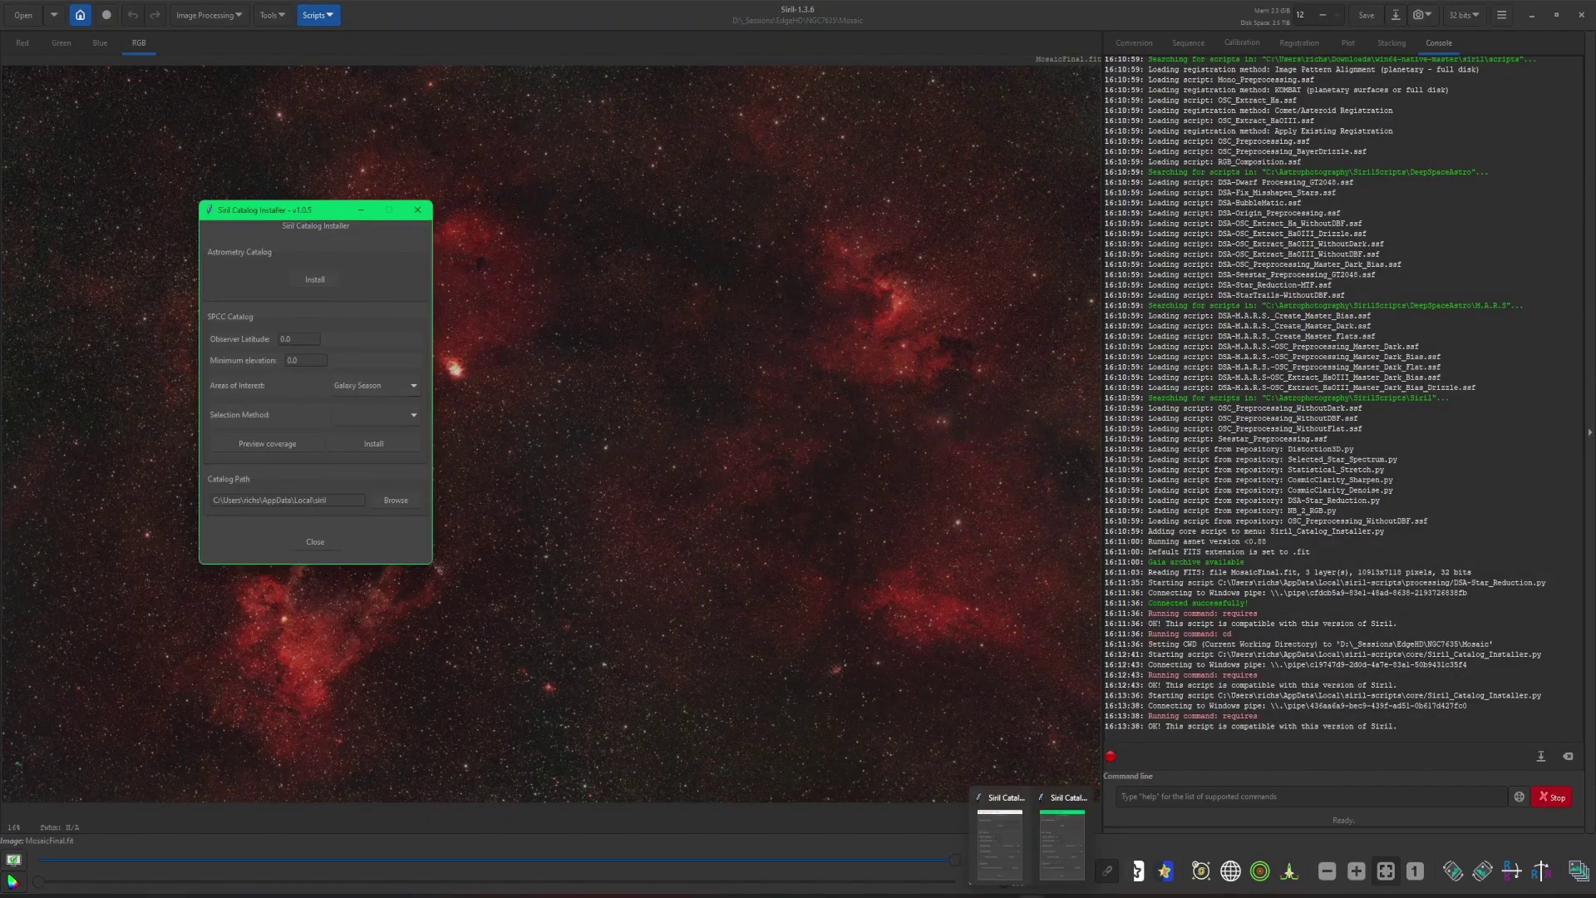
{"action": "left_click", "coordinate": [1063, 844]}
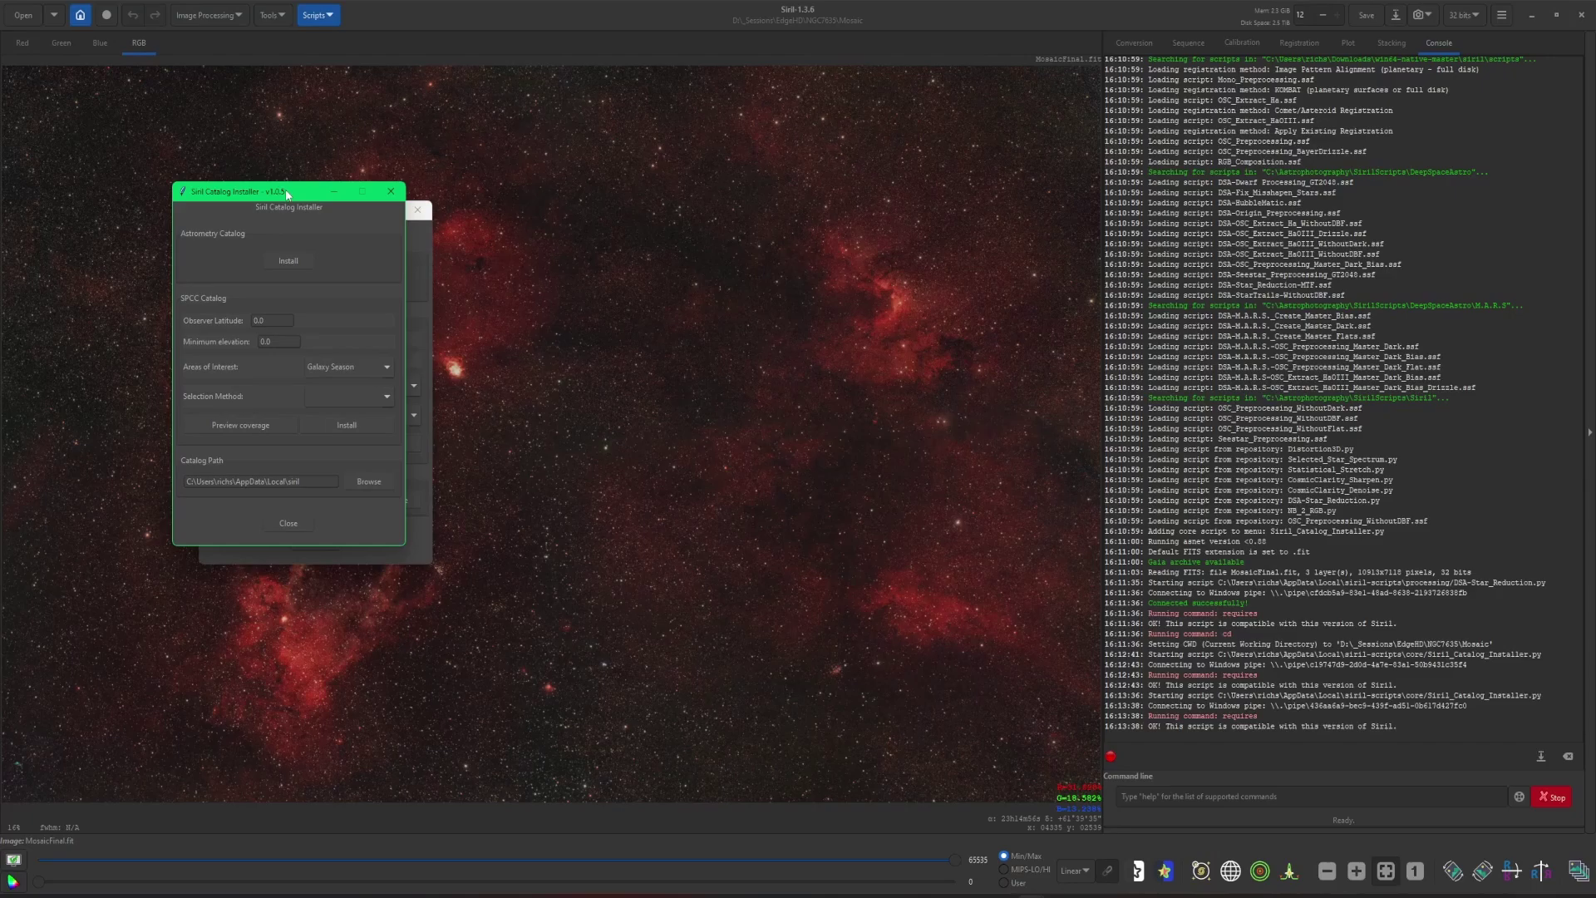
Move the second installer window aside and close both Catalog Installer windows
{"action": "left_click_drag", "start_coordinate": [287, 193], "coordinate": [612, 216]}
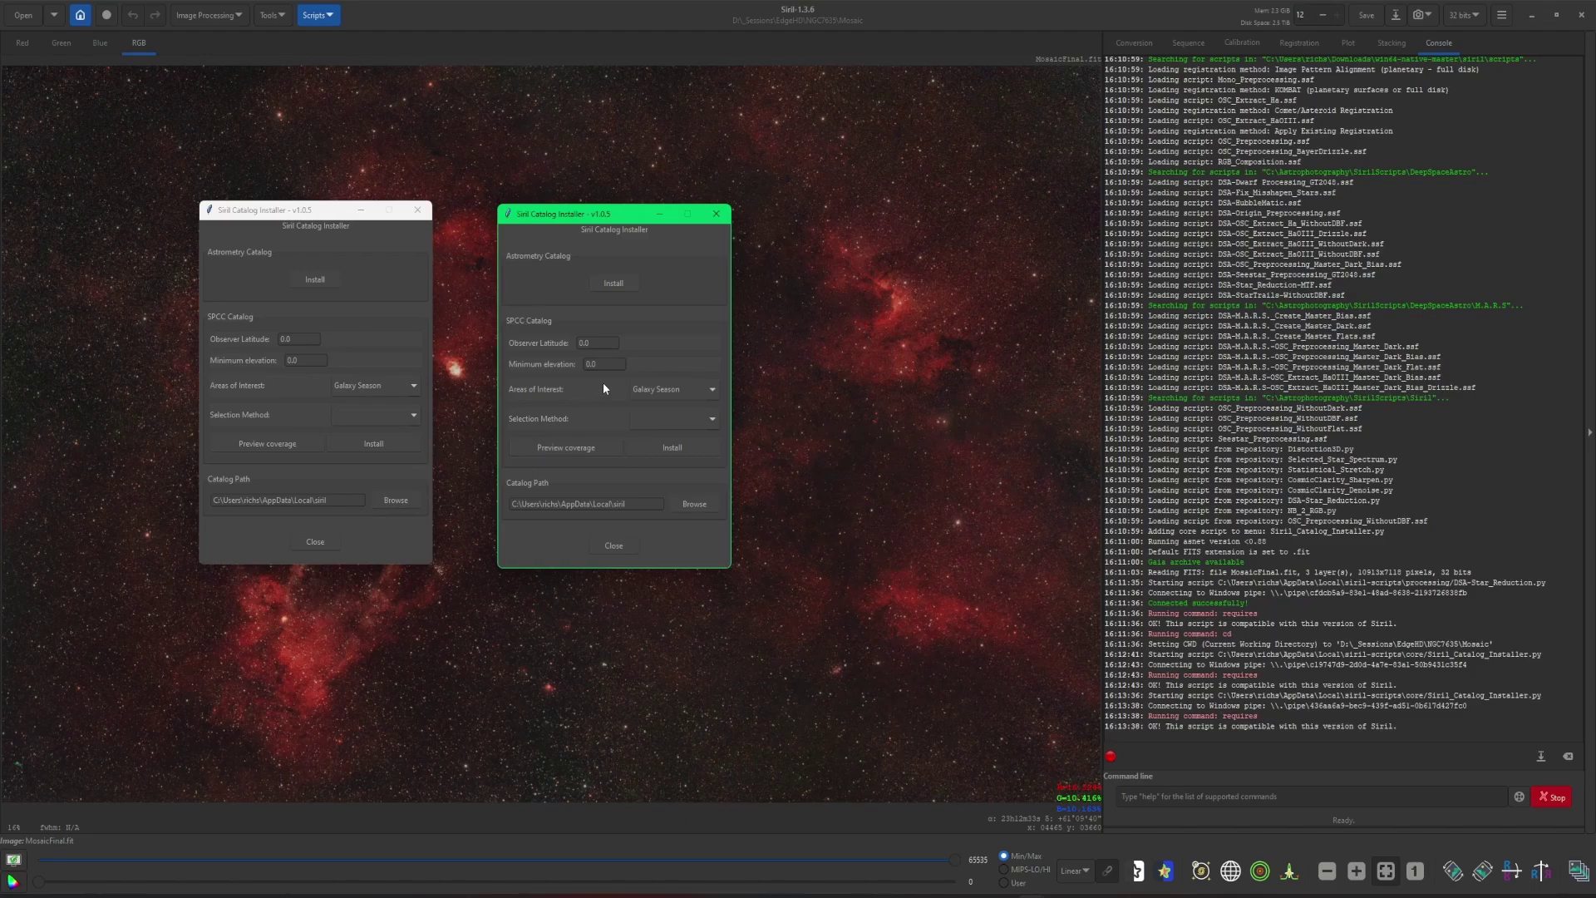
{"action": "left_click", "coordinate": [716, 213]}
{"action": "left_click", "coordinate": [417, 209]}
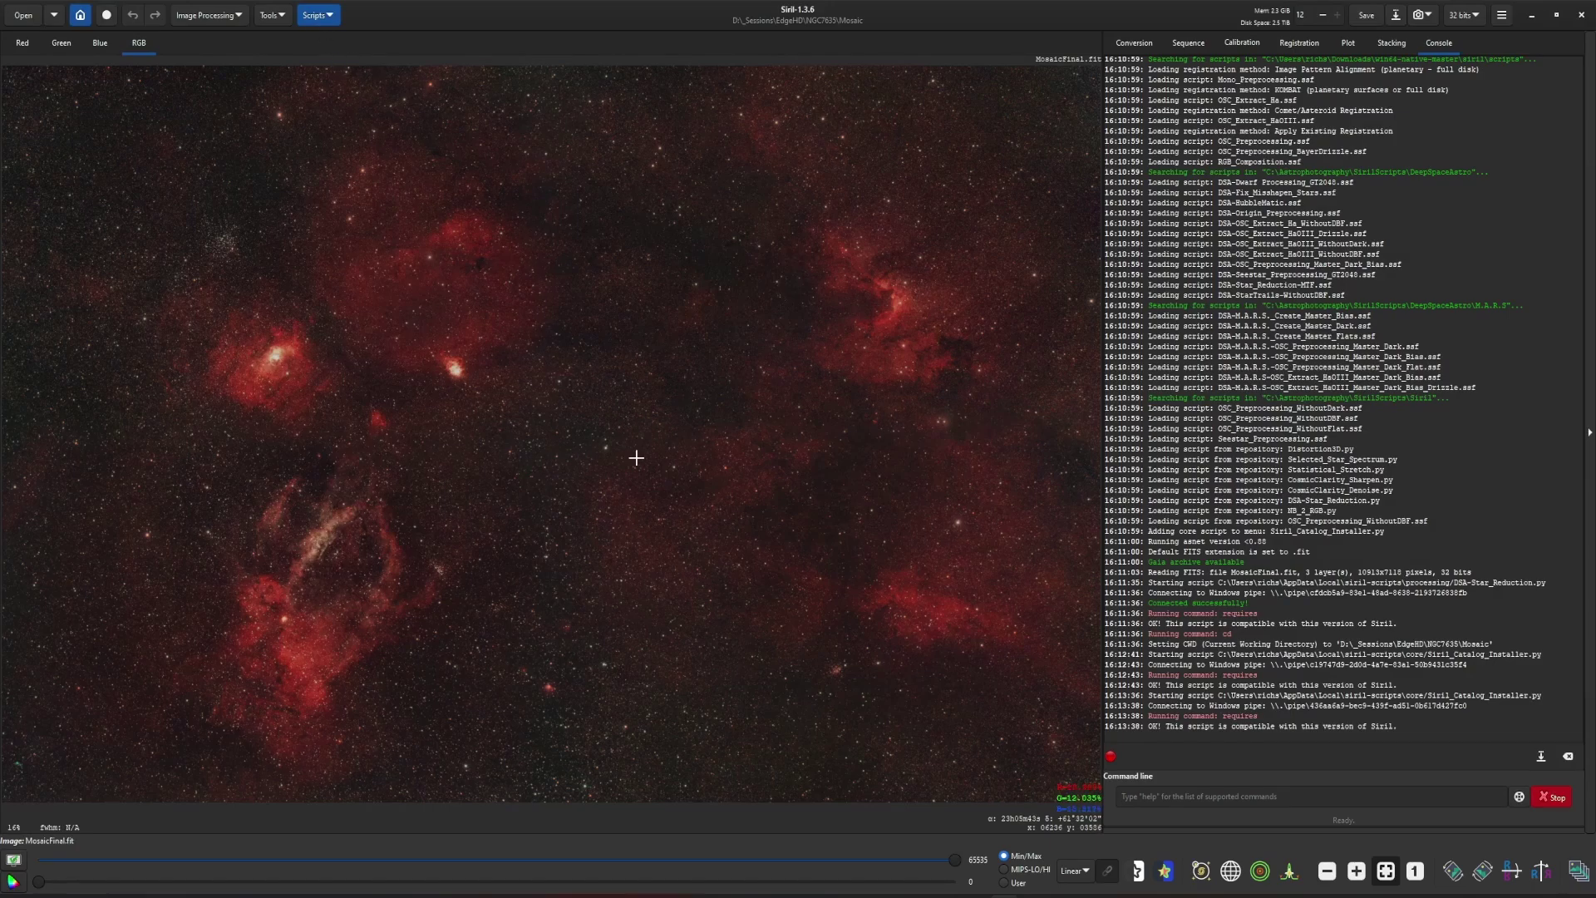
In Preferences > Scripts, scroll the repository list and select the OSC_Preprocessing_WithoutDBF.ssf row
{"action": "left_click", "coordinate": [1030, 836]}
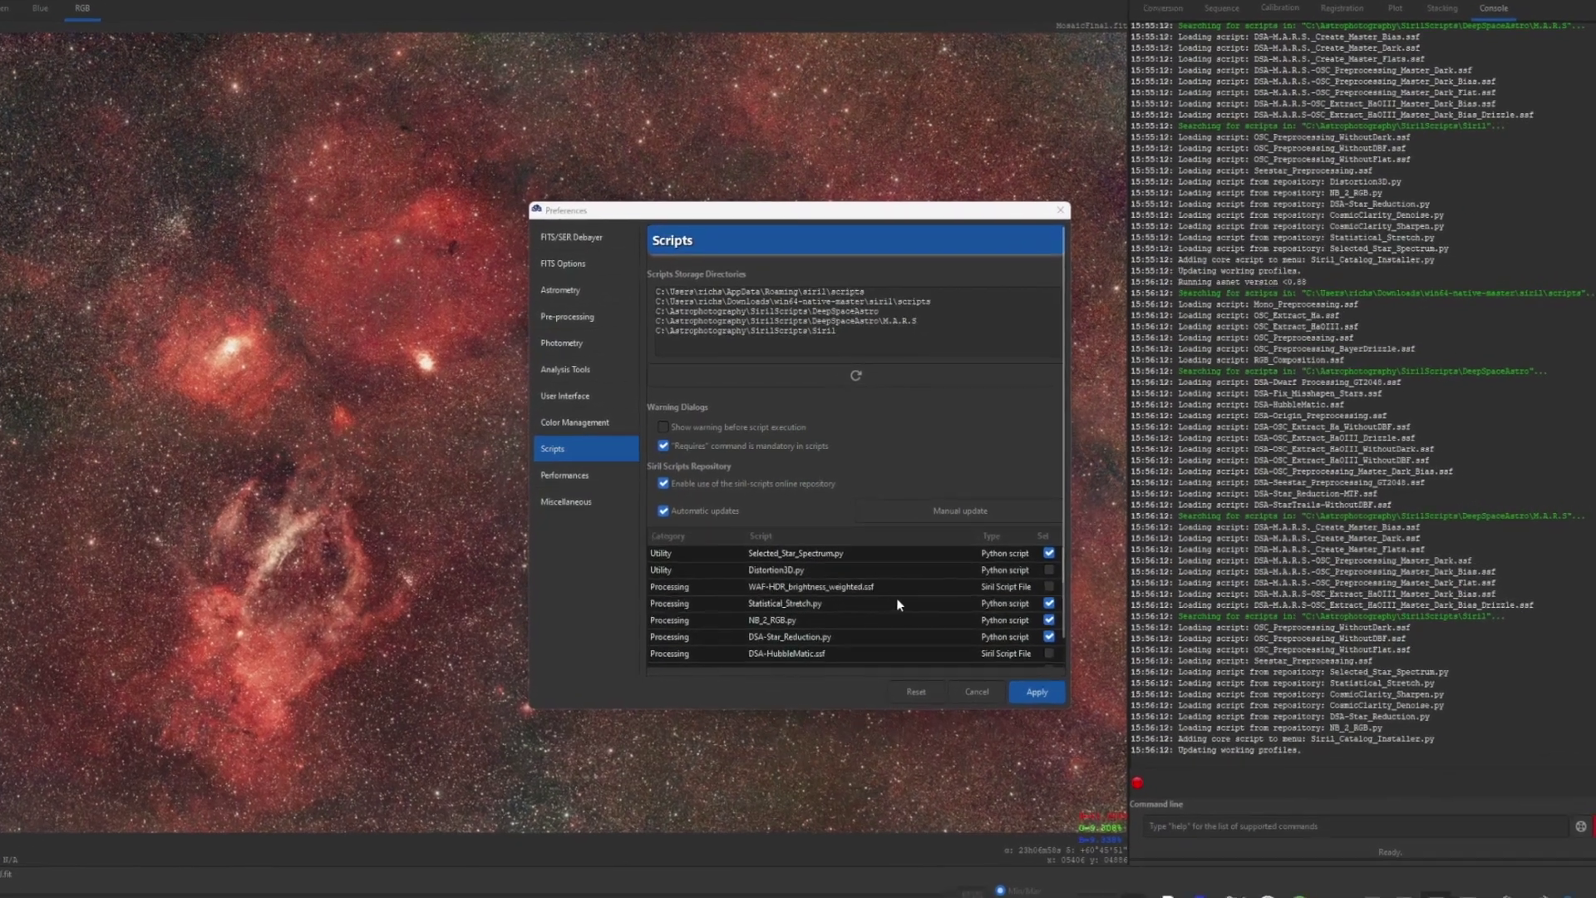
{"action": "scroll", "coordinate": [906, 582], "scroll_direction": "down", "scroll_amount": 3}
{"action": "scroll", "coordinate": [967, 636], "scroll_direction": "down", "scroll_amount": 2}
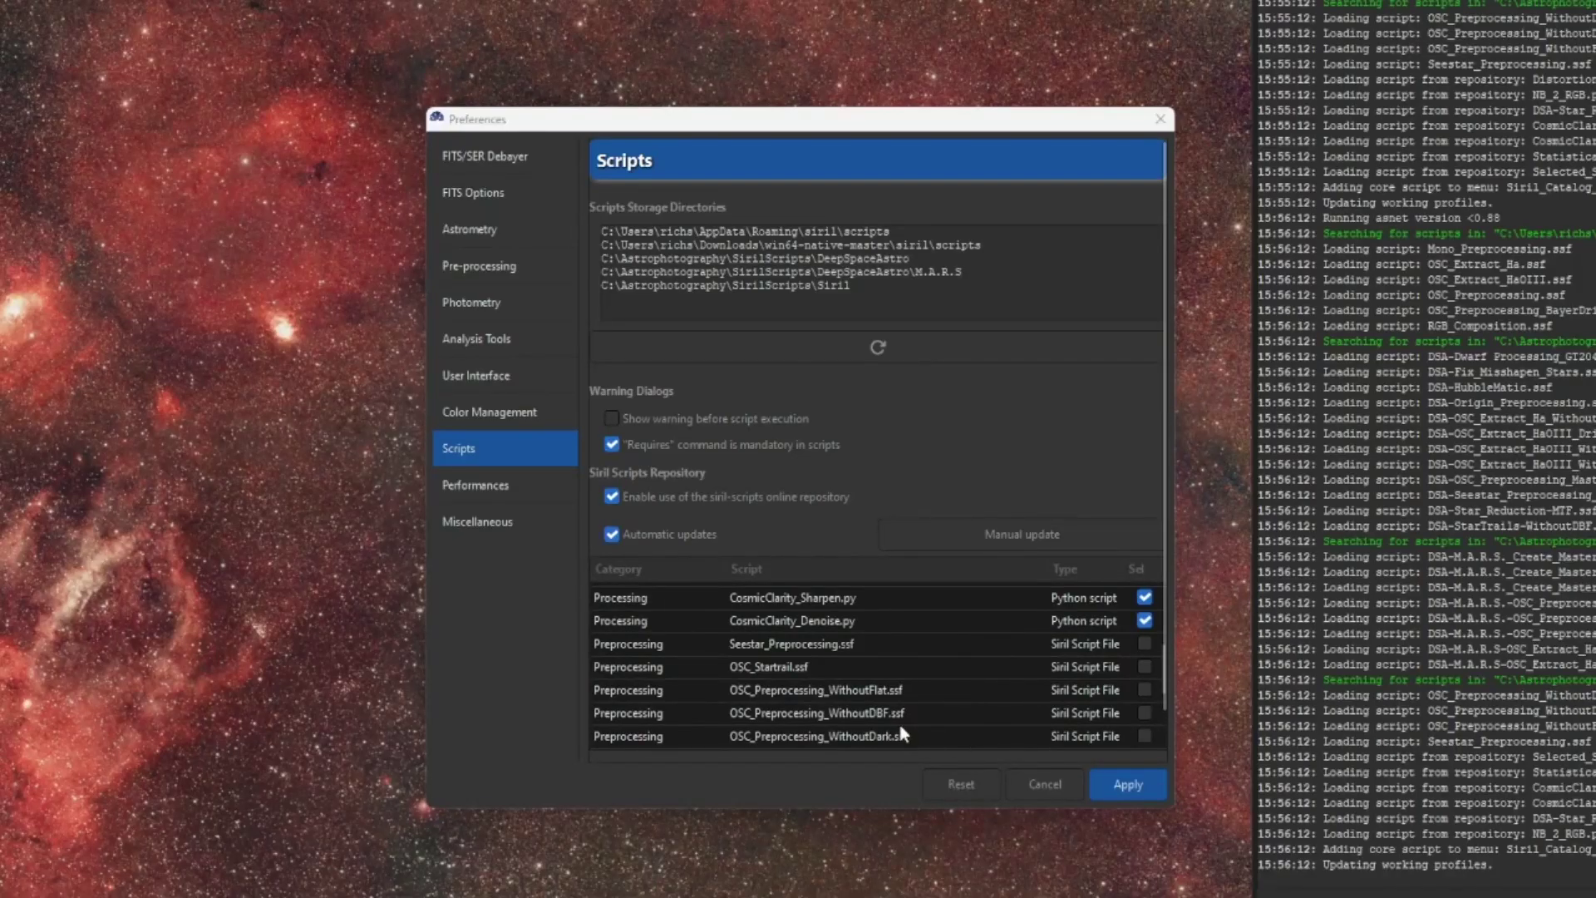
{"action": "left_click", "coordinate": [1004, 718]}
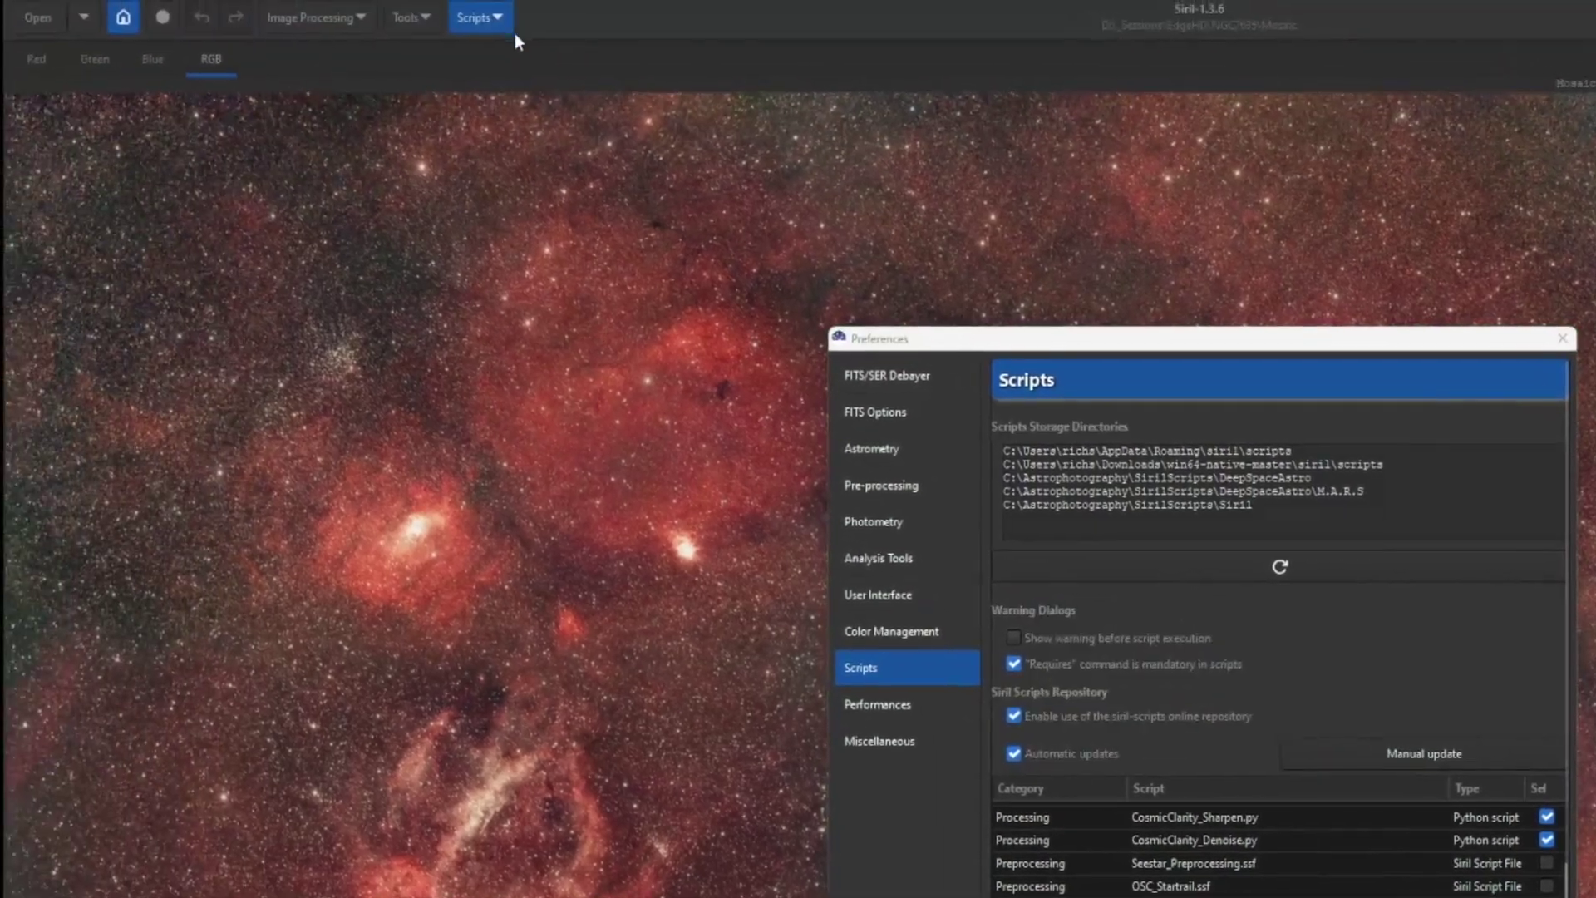
Check the current Siril Script Files list, then tick Sel for OSC_Preprocessing_WithoutDBF.ssf
{"action": "left_click", "coordinate": [478, 18]}
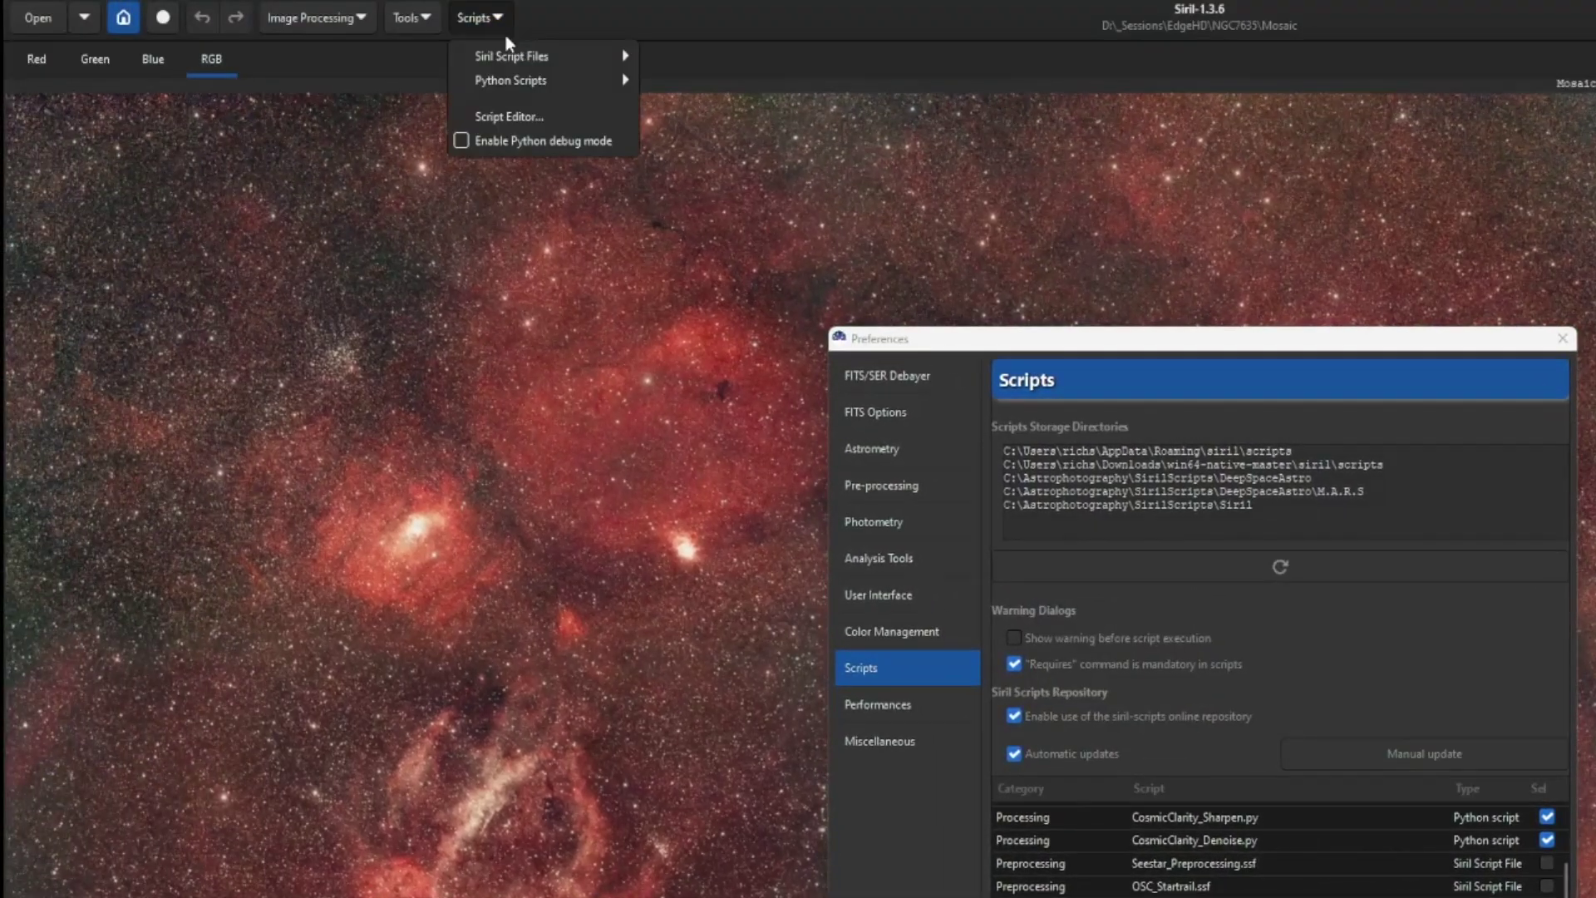
{"action": "mouse_move", "coordinate": [511, 55]}
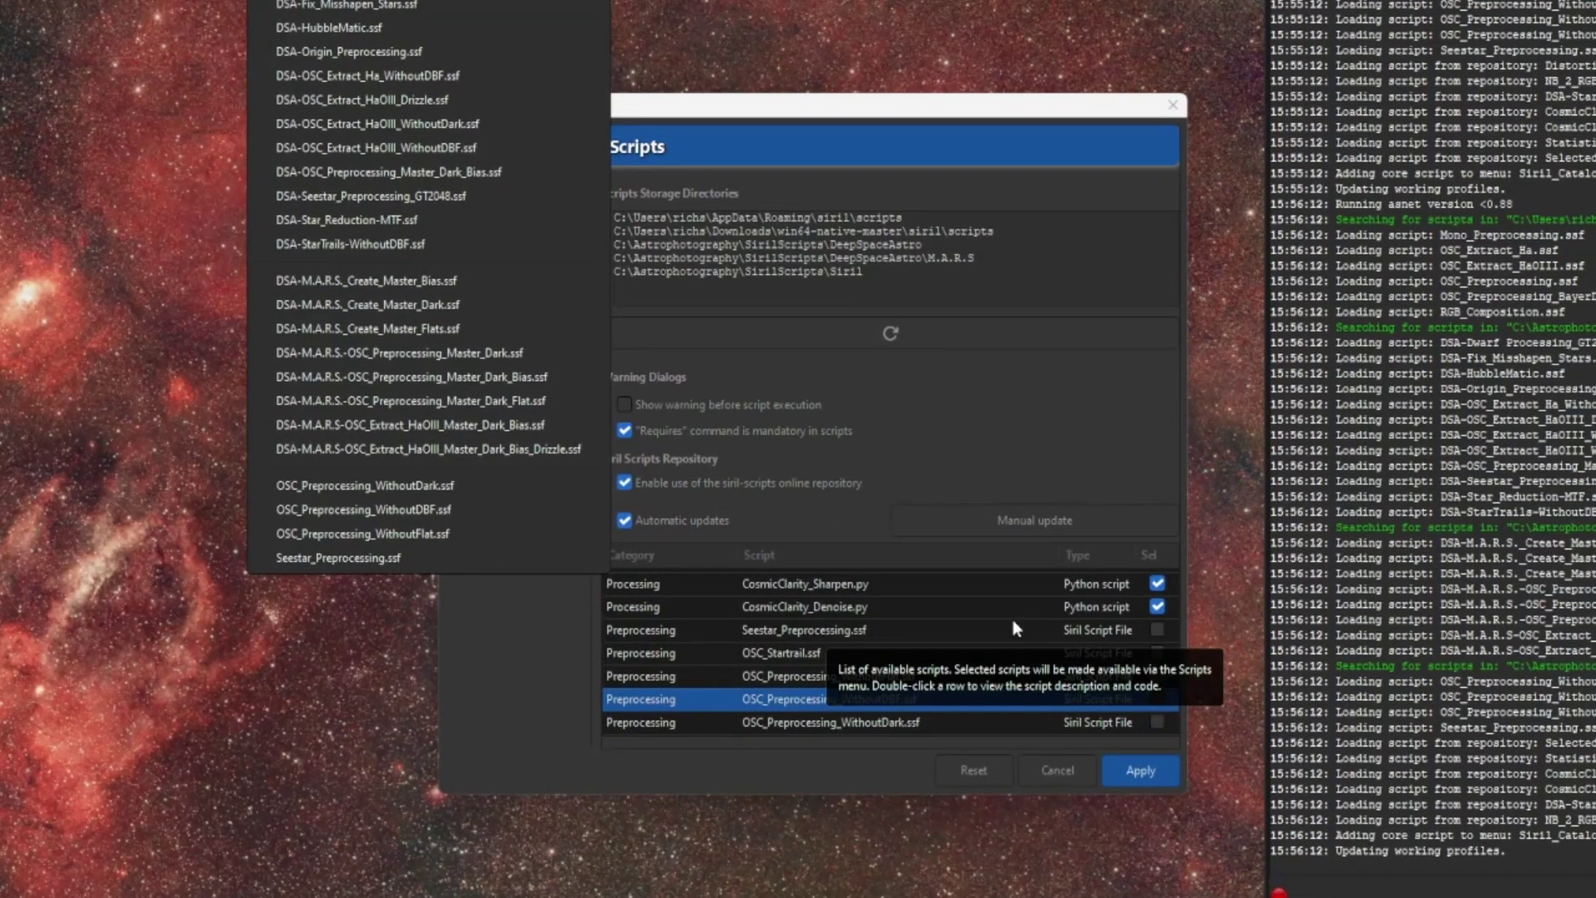
{"action": "left_click", "coordinate": [1155, 698]}
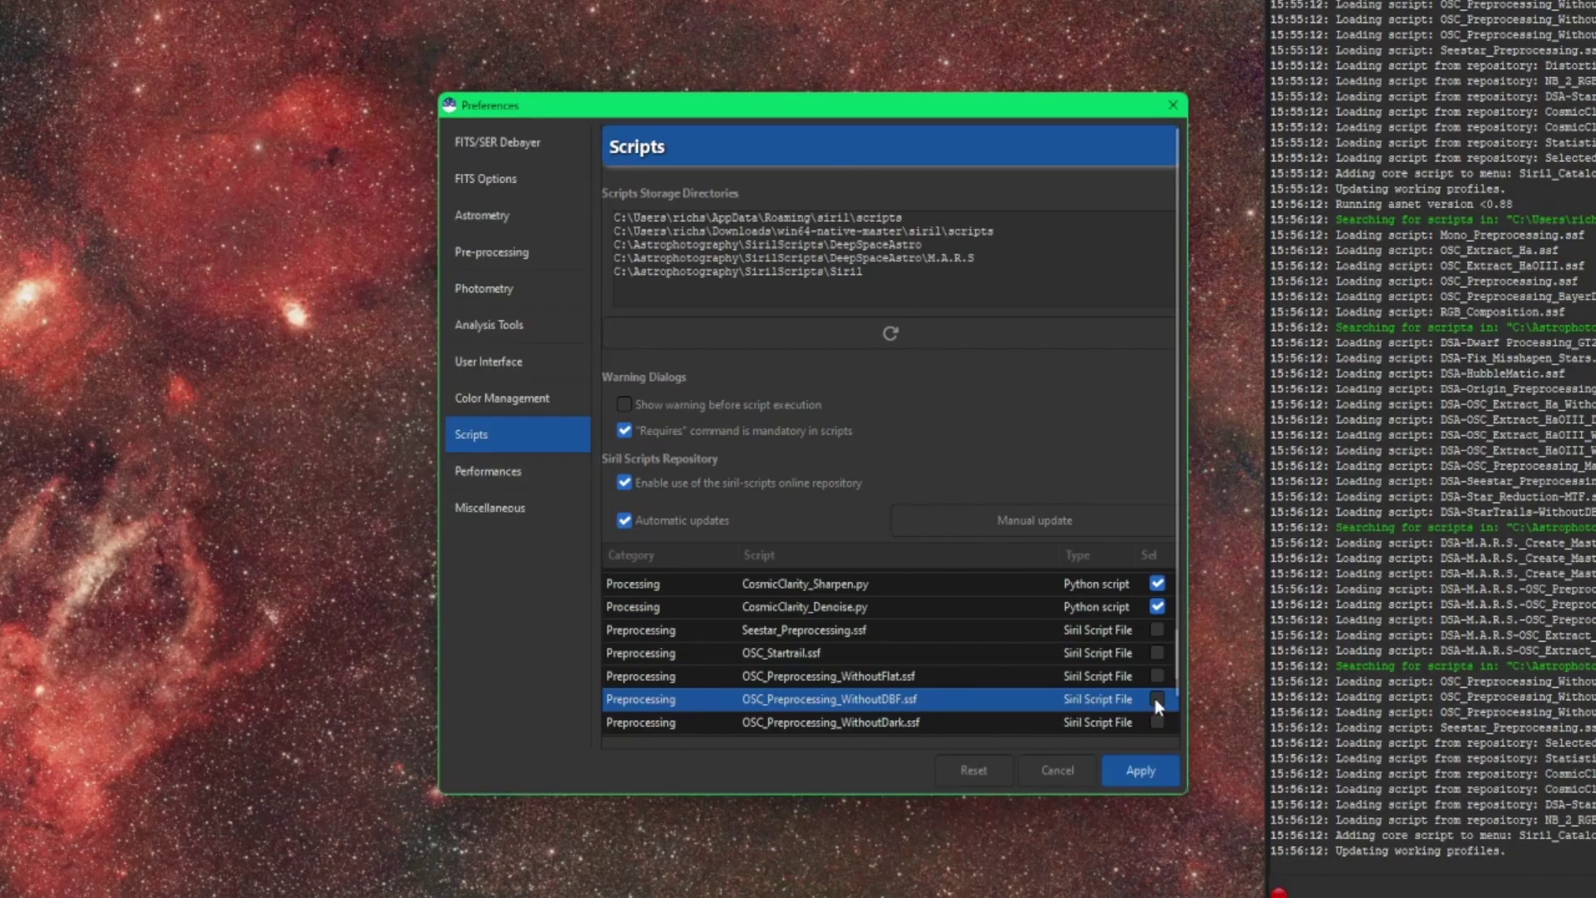
{"action": "left_click", "coordinate": [1157, 698]}
Apply the script preferences and show the Siril Script Files list, now ending with OSC_Preprocessing_WithoutDBF.ssf
{"action": "left_click", "coordinate": [1140, 770]}
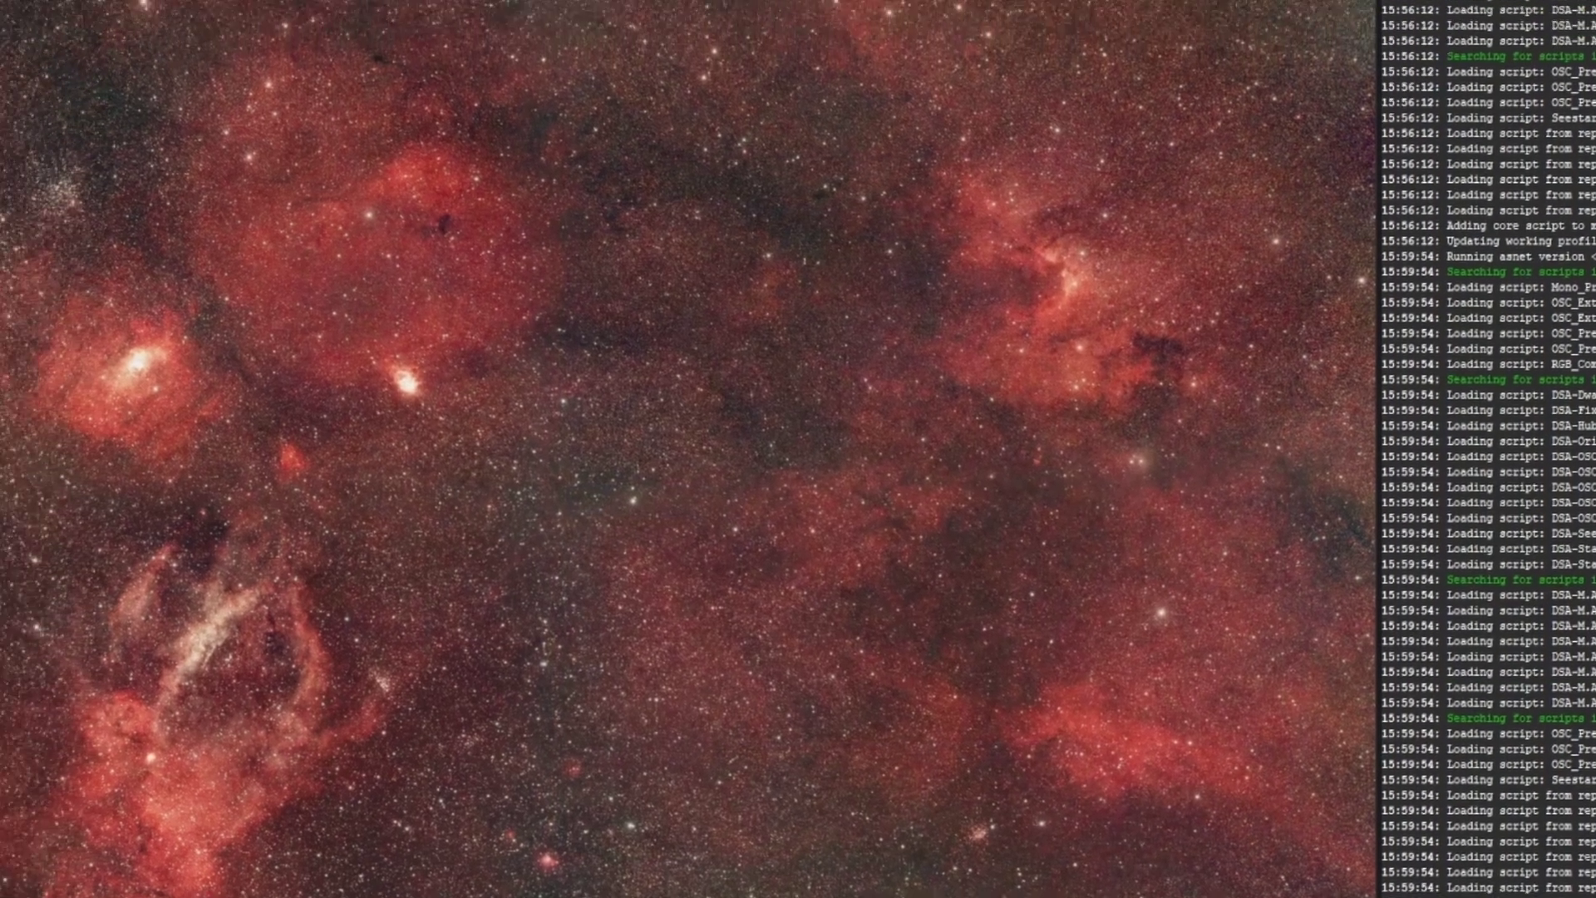
{"action": "left_click", "coordinate": [475, 18]}
{"action": "mouse_move", "coordinate": [523, 60]}
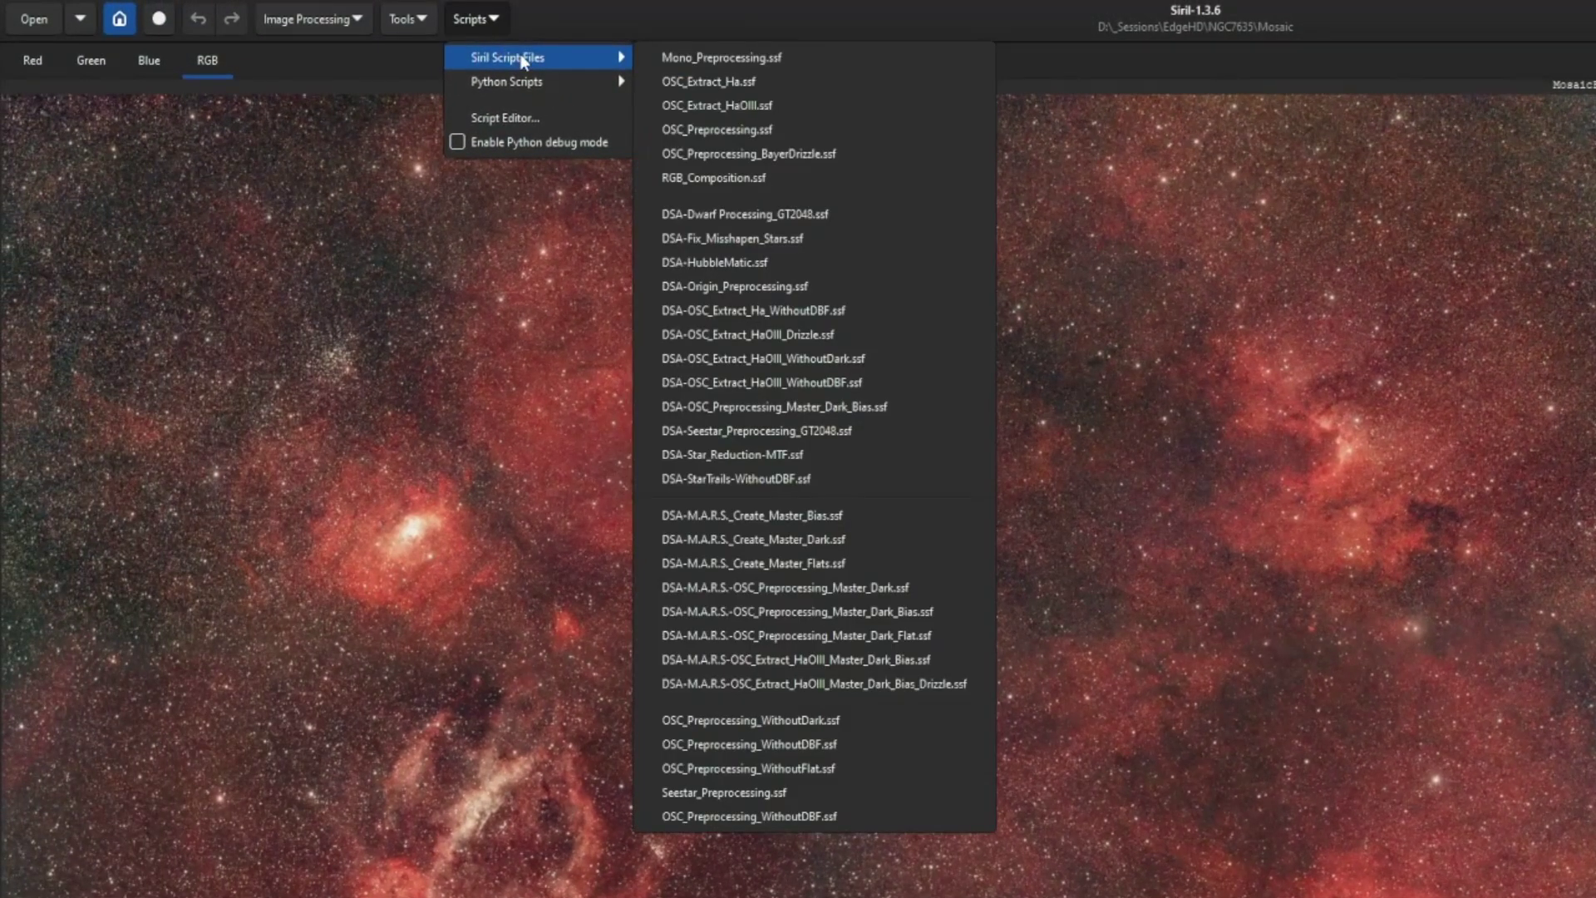